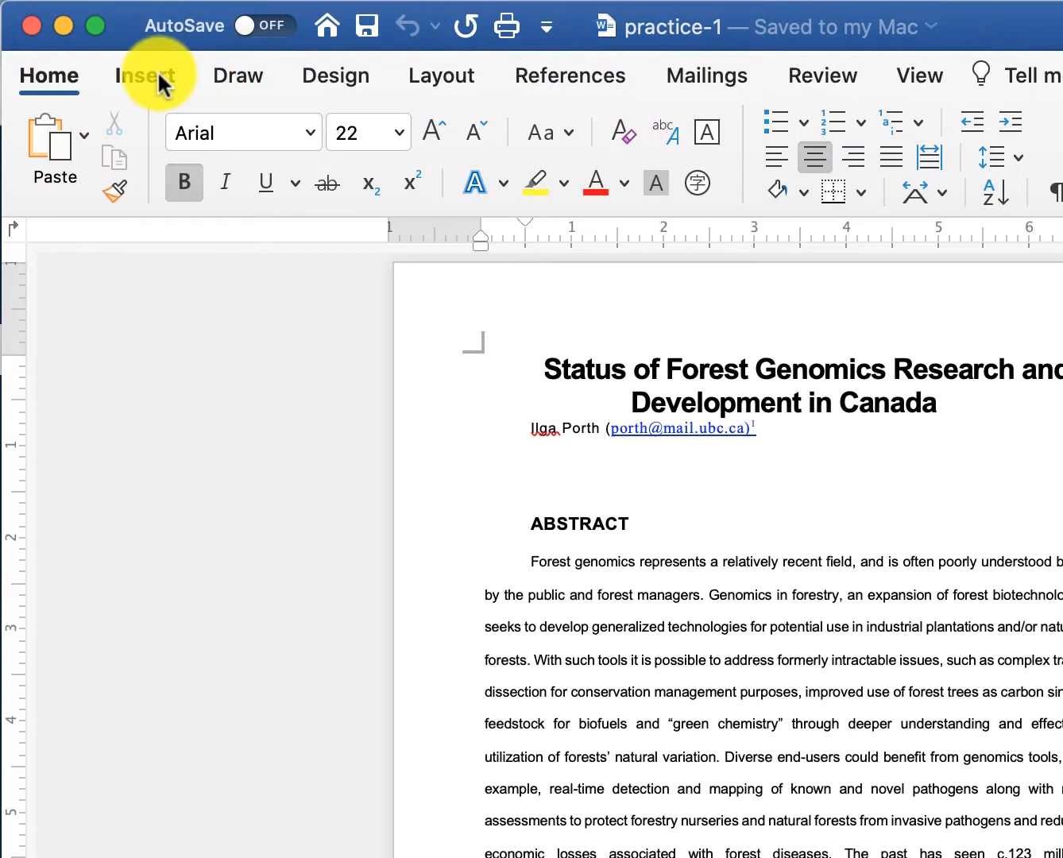
- On the Insert tab, browse the Pages, Pictures, Shapes, Symbols and Links dropdowns in turn
click(158, 70)
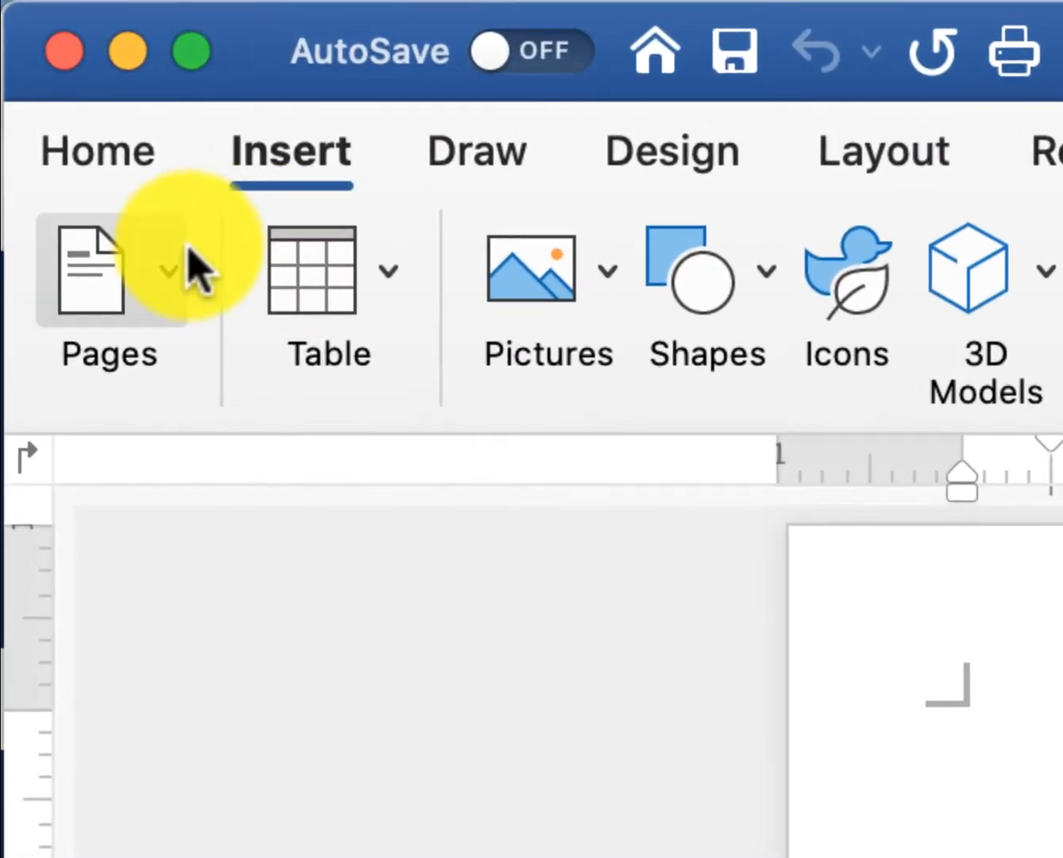
click(87, 131)
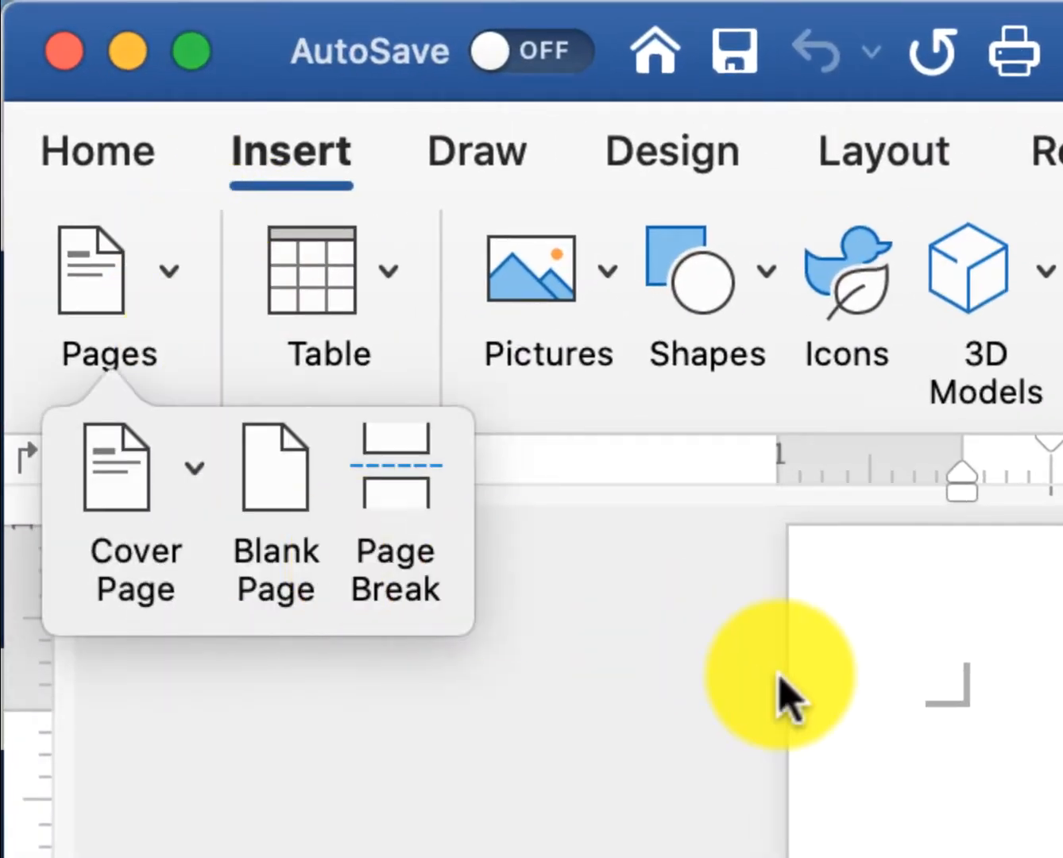
click(779, 673)
click(584, 270)
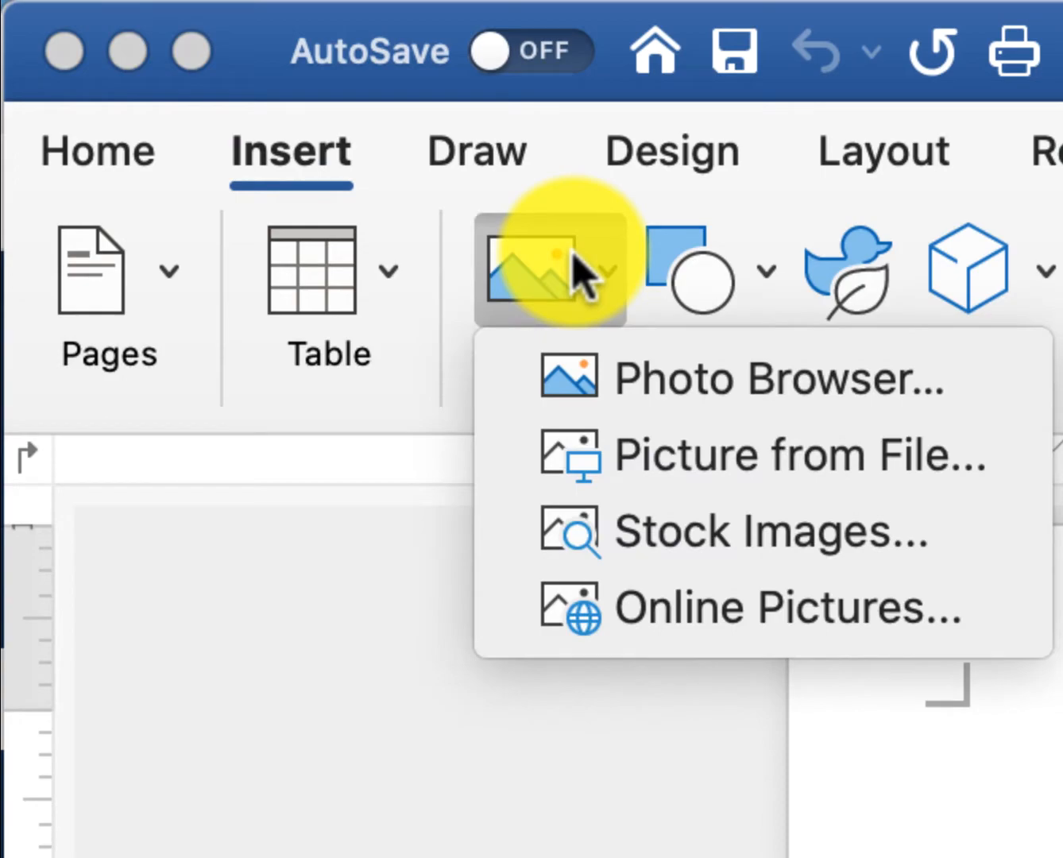
click(743, 274)
click(742, 275)
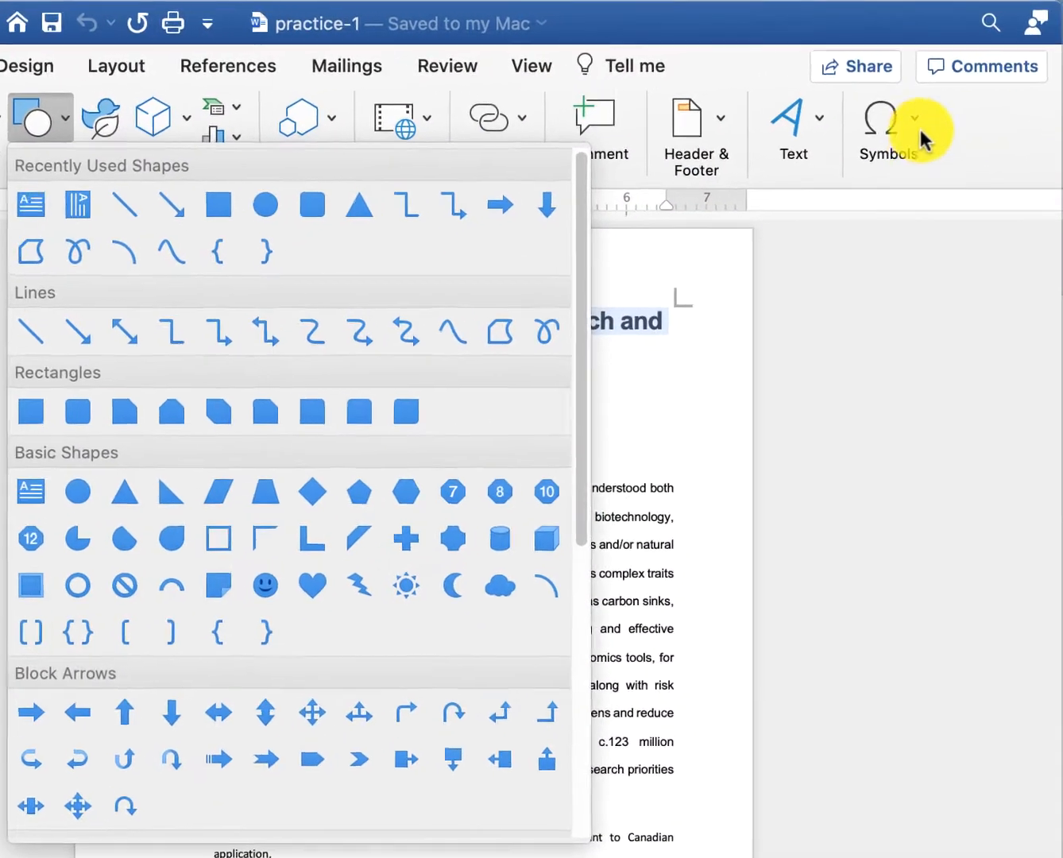
click(956, 123)
click(961, 128)
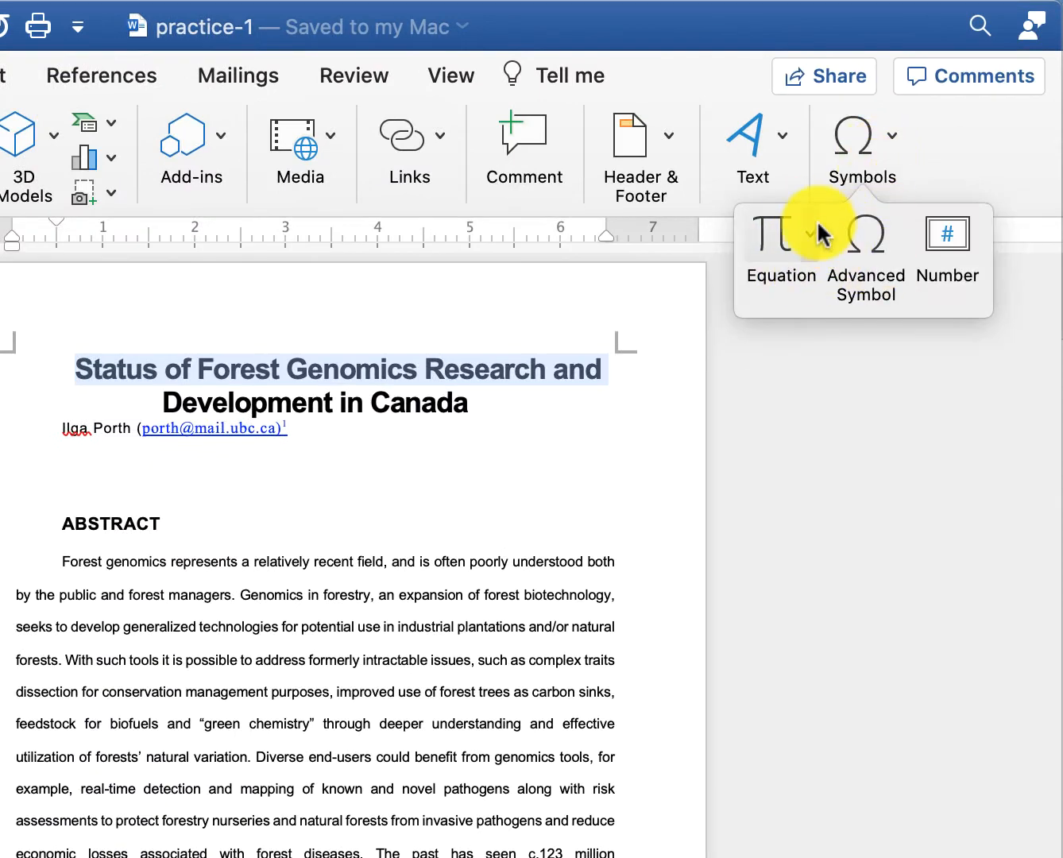
click(433, 314)
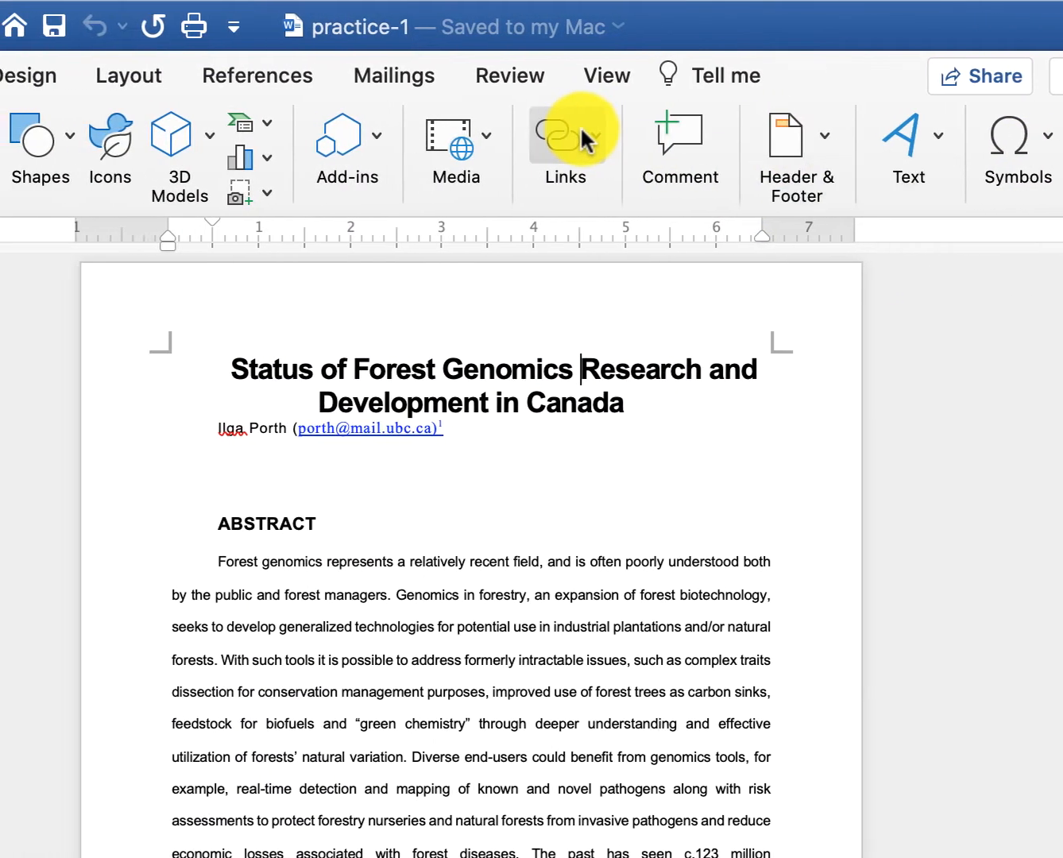
click(476, 137)
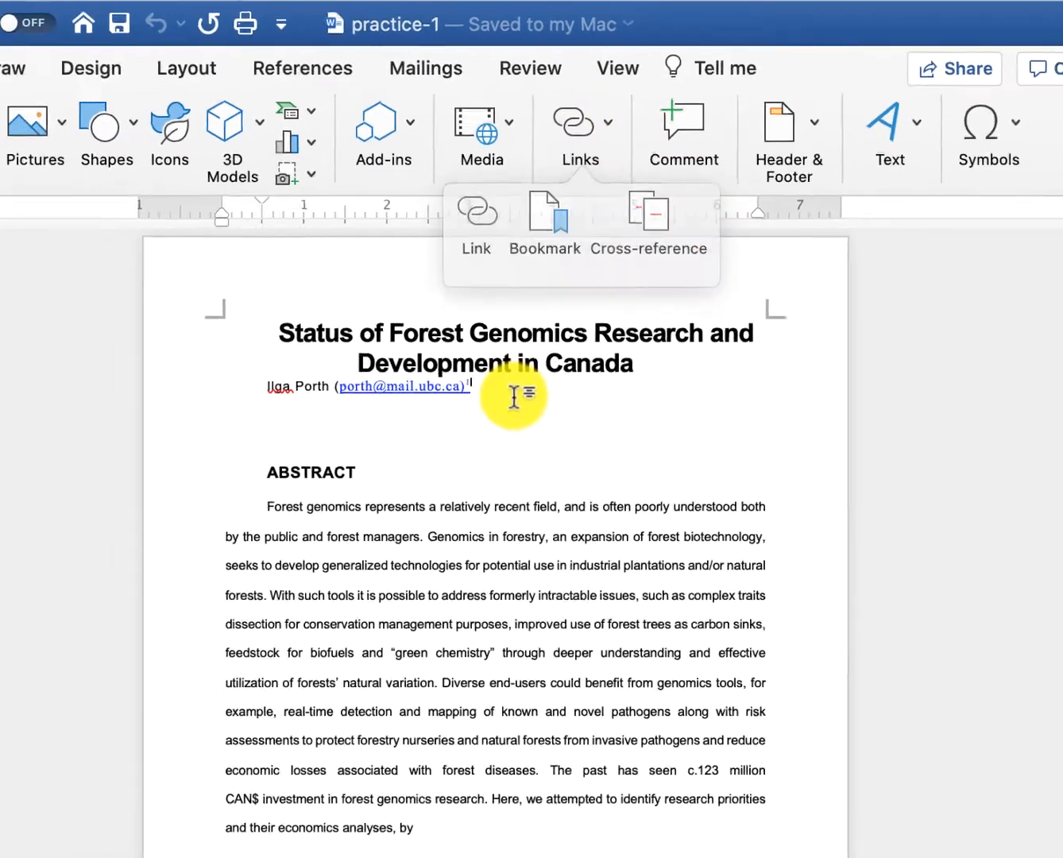
click(494, 440)
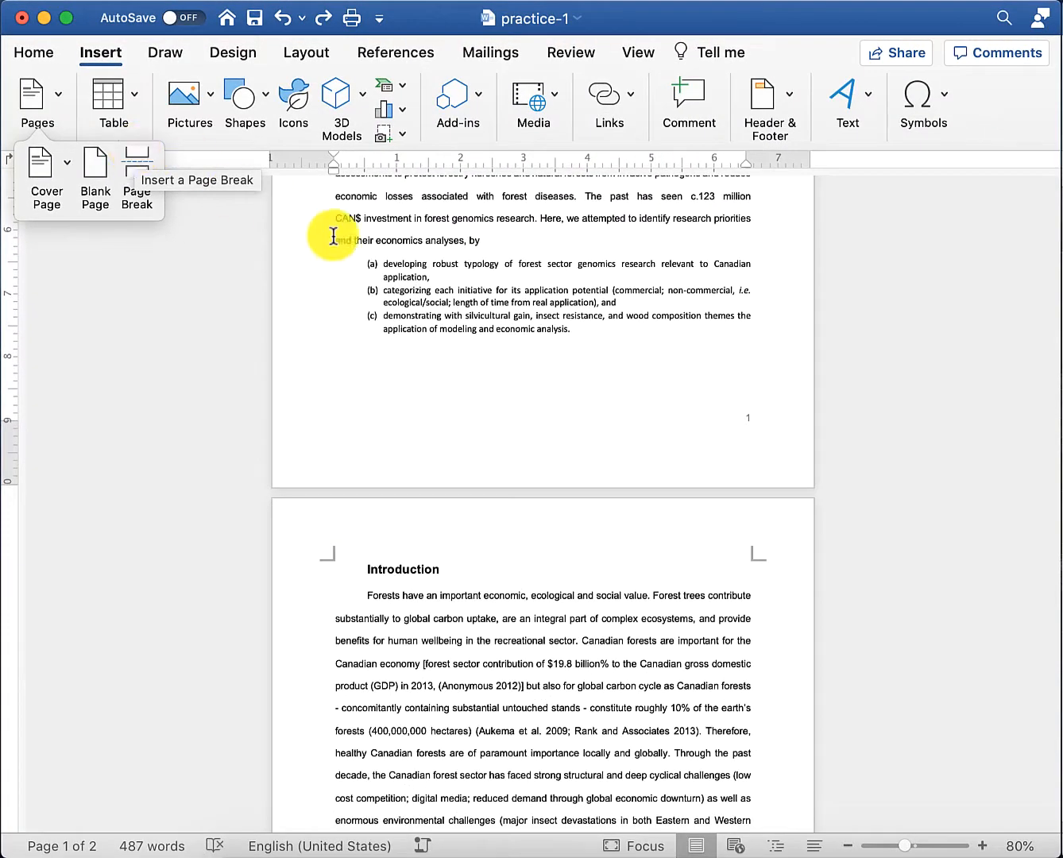
- Insert a page break before the (a)–(c) list
click(423, 240)
scroll(468, 246, up, 3)
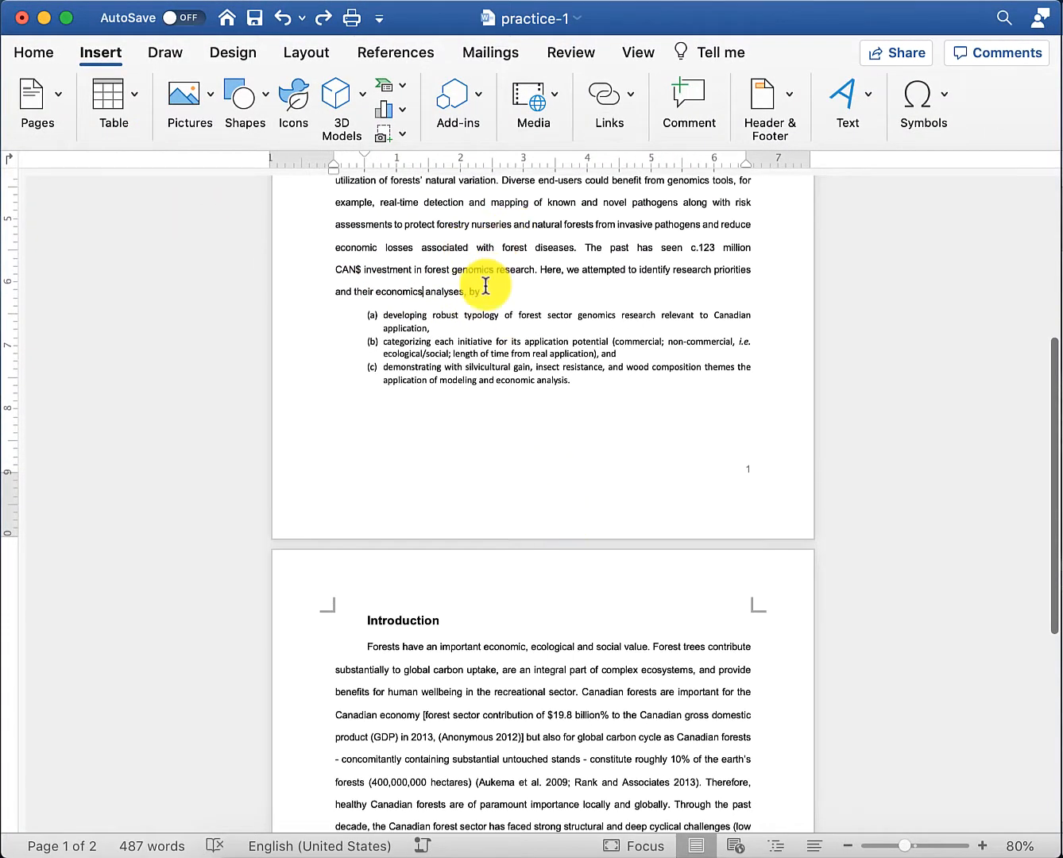
click(486, 288)
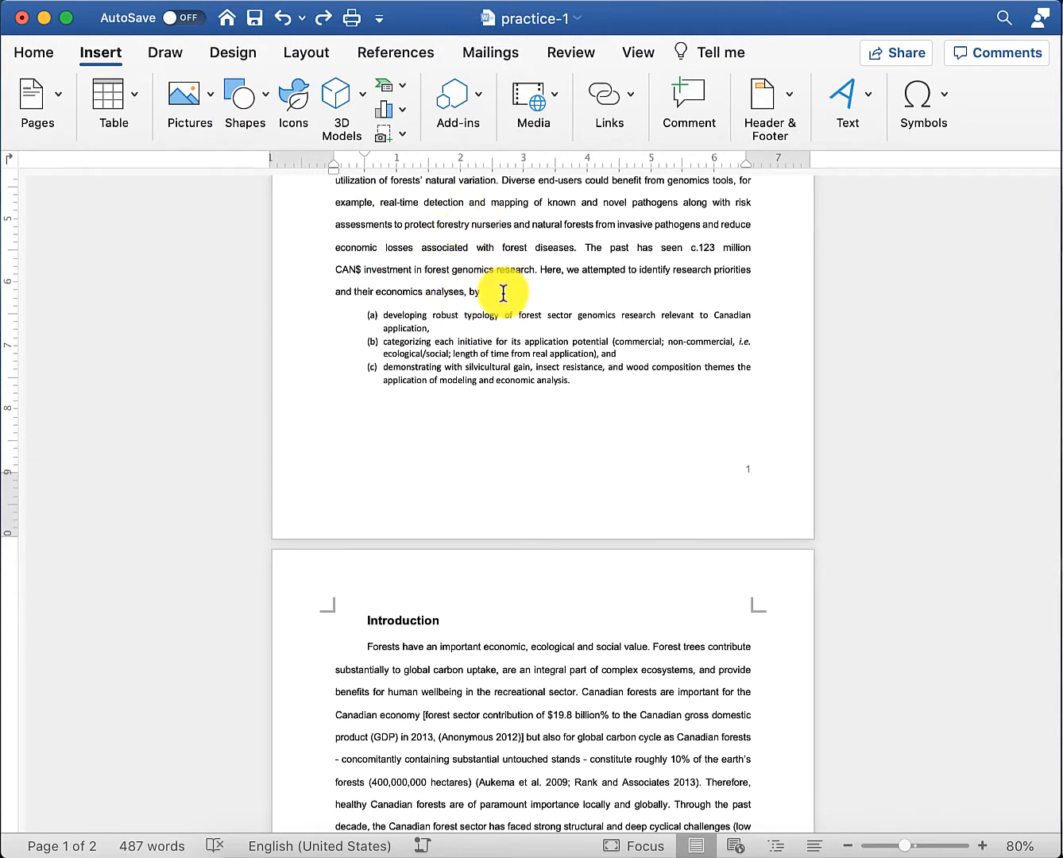
click(33, 101)
click(143, 174)
scroll(545, 688, down, 5)
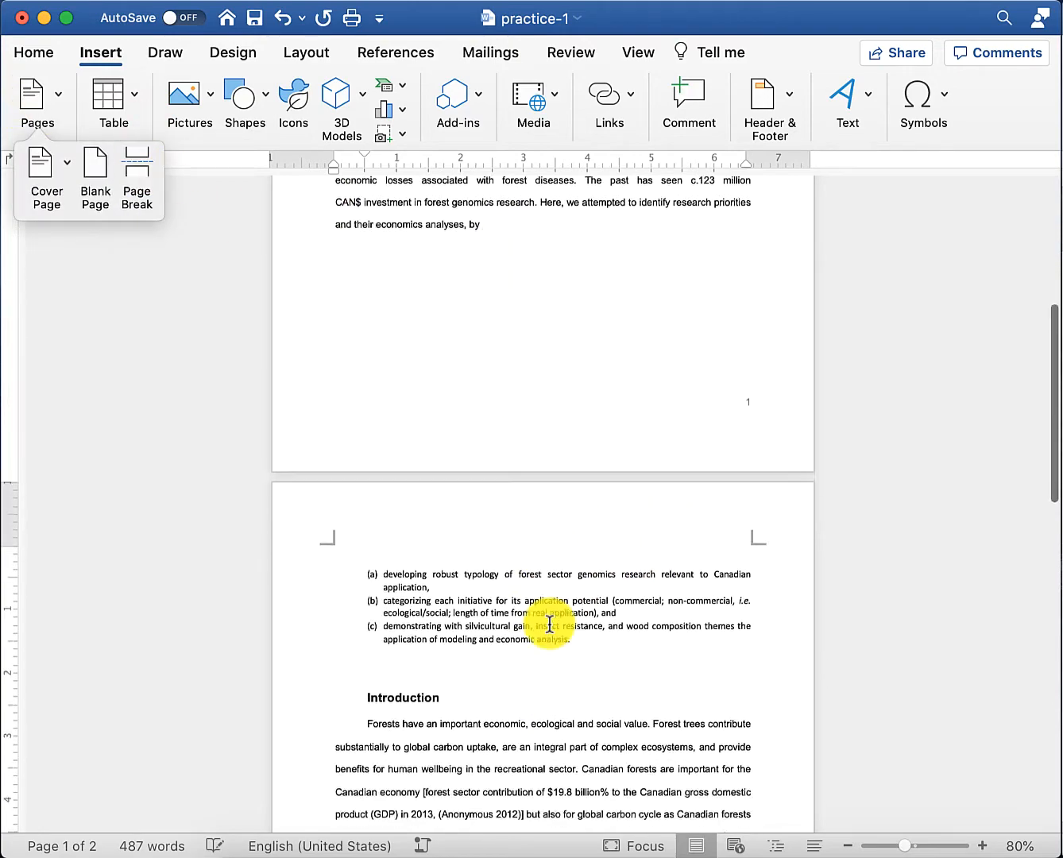
scroll(446, 516, up, 5)
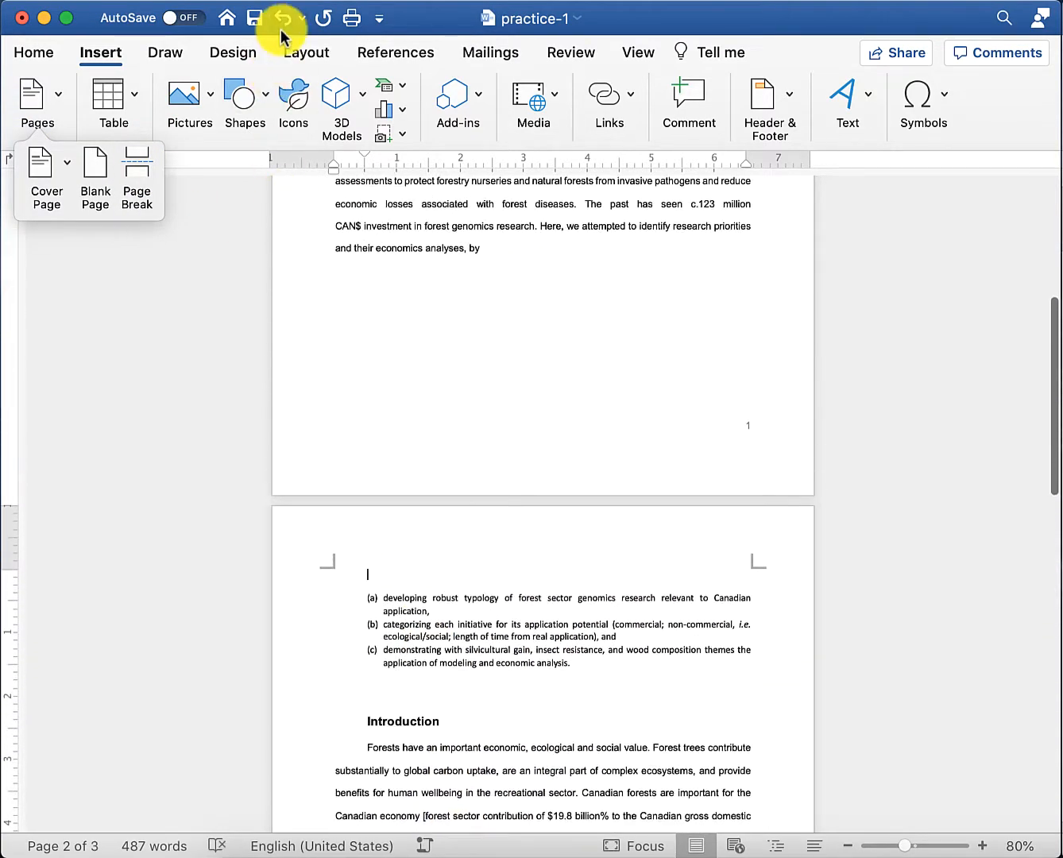
- Undo that page break and save the document
click(282, 18)
click(253, 19)
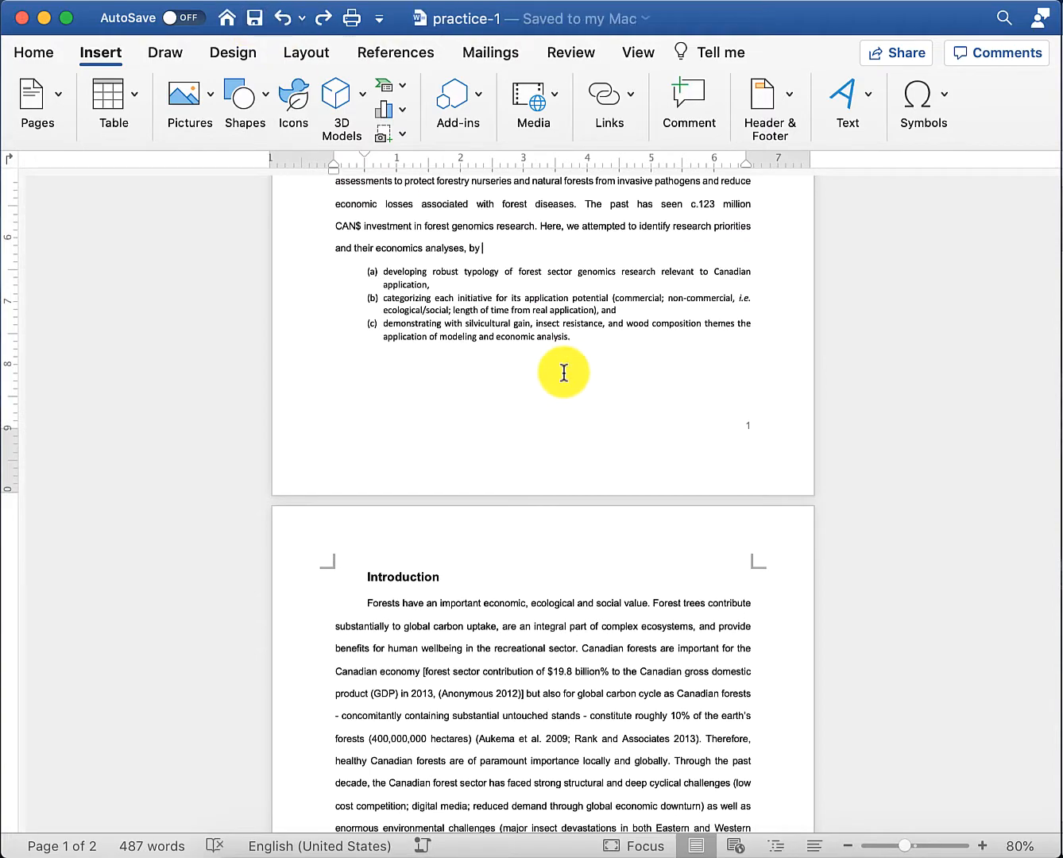
scroll(559, 376, down, 2)
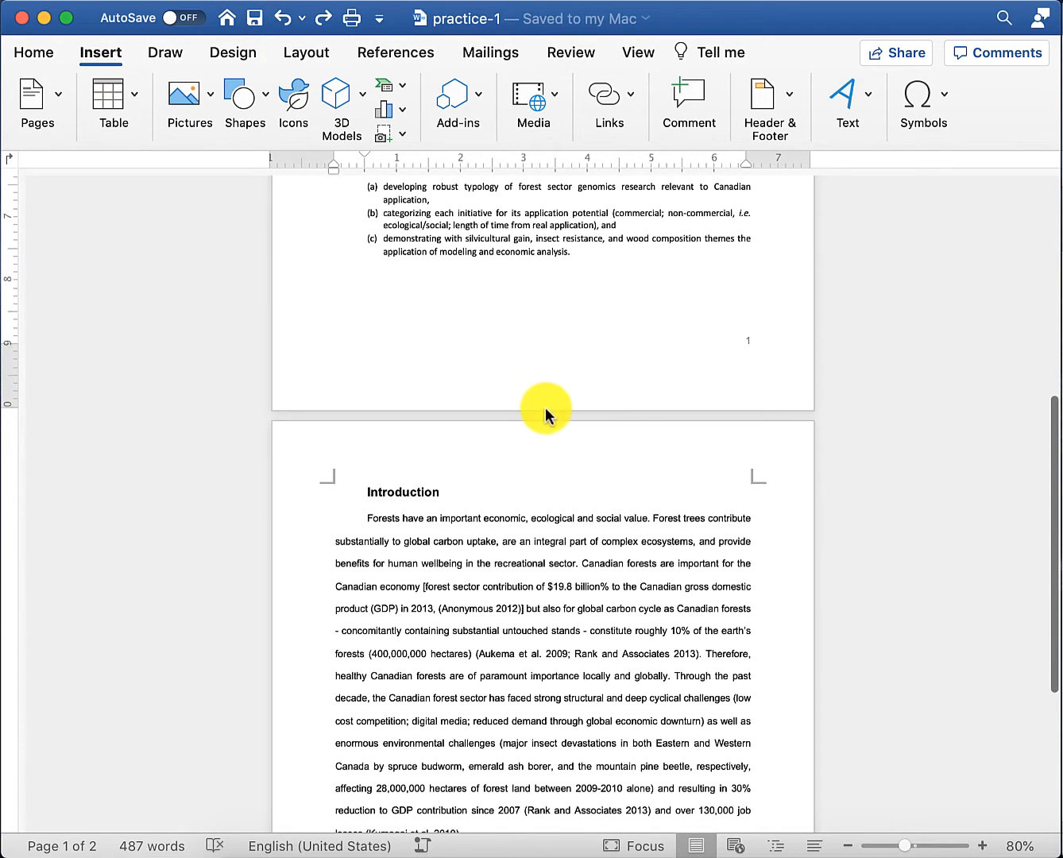
scroll(545, 407, up, 8)
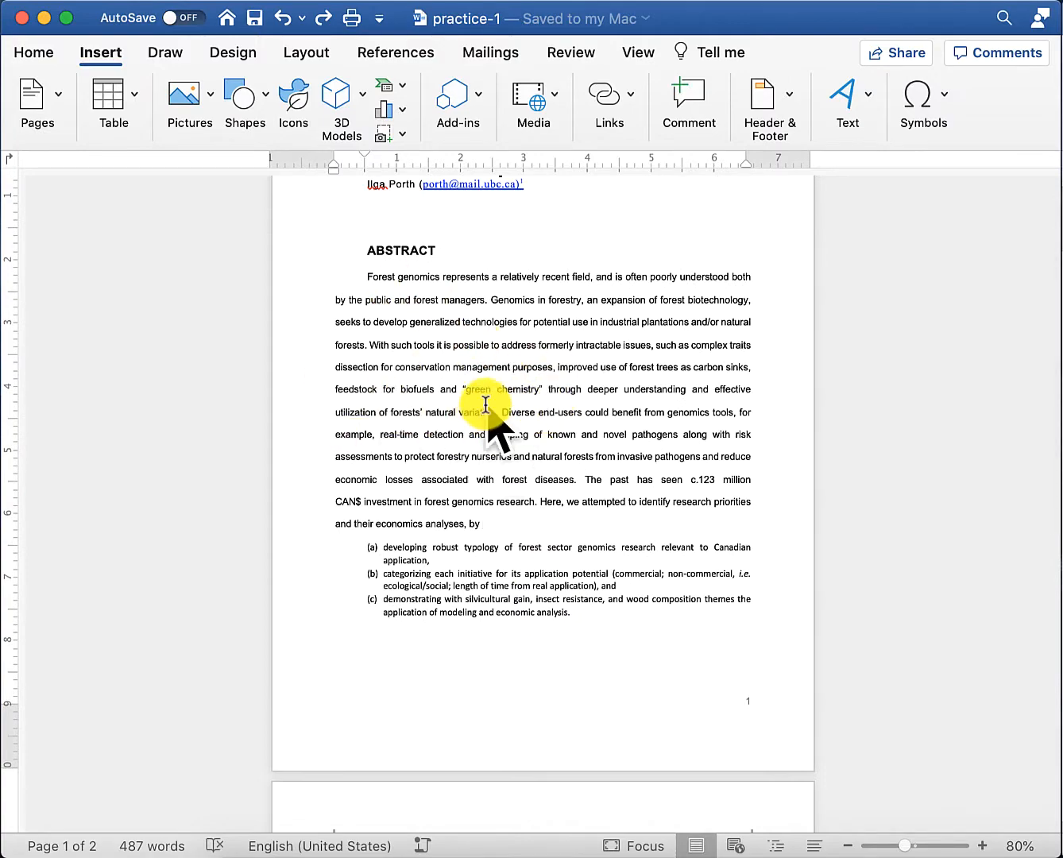
scroll(486, 406, down, 8)
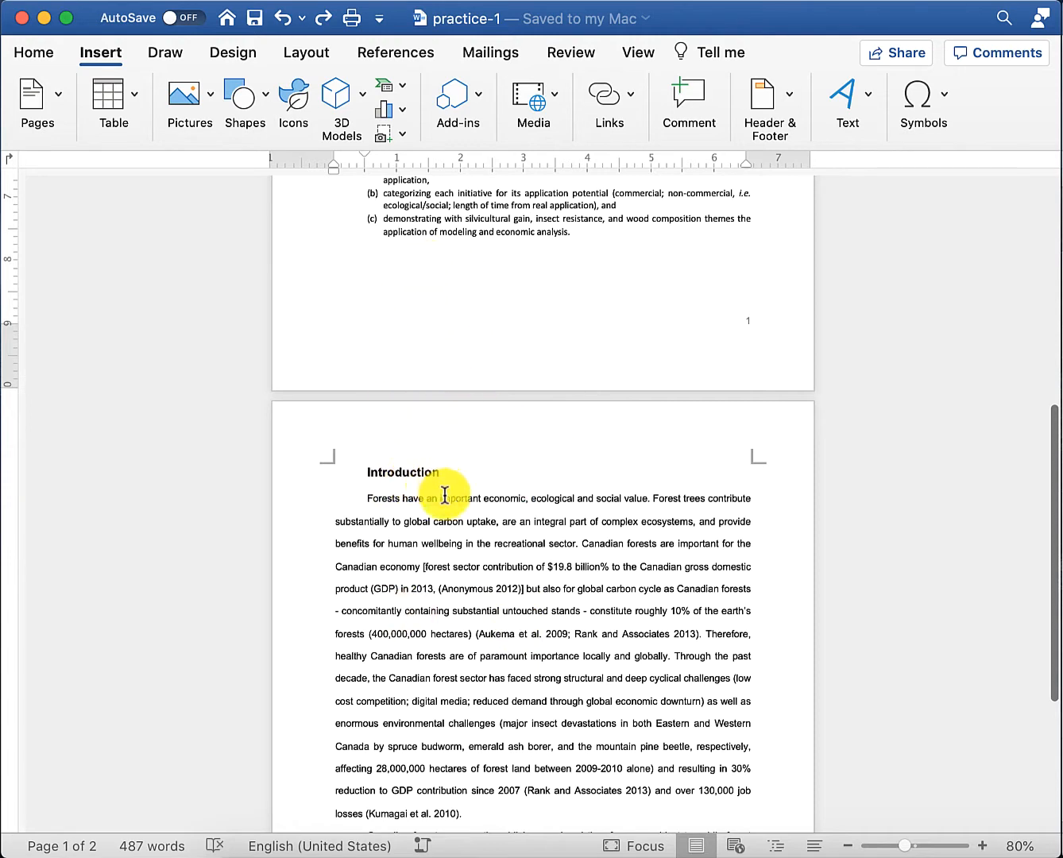
- Insert a page break before the Introduction heading so it starts page 2
click(363, 476)
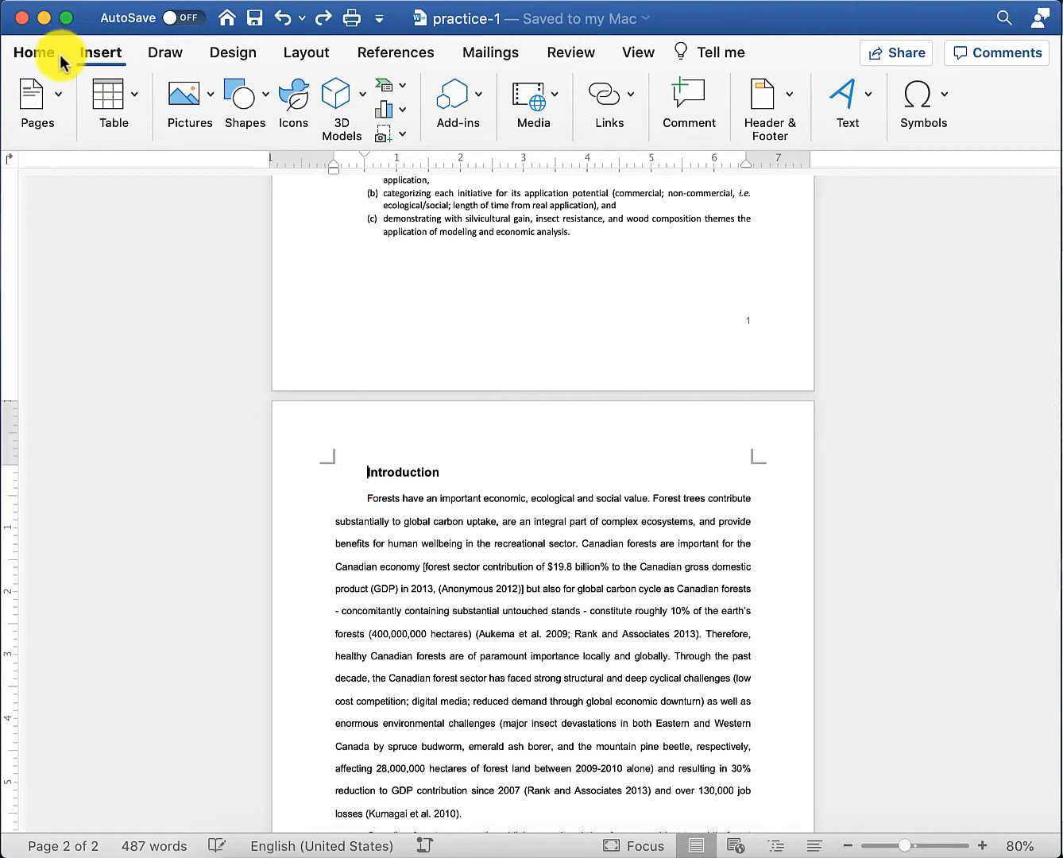
click(64, 99)
click(147, 167)
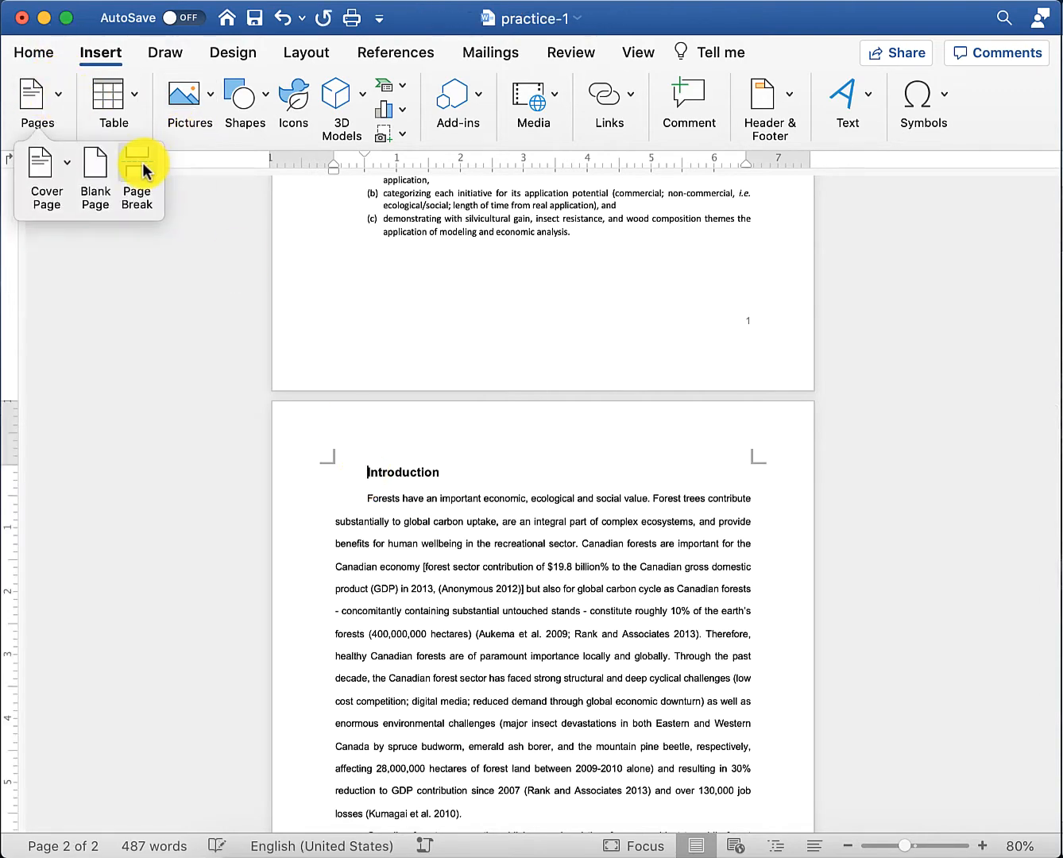
click(338, 255)
scroll(465, 349, up, 5)
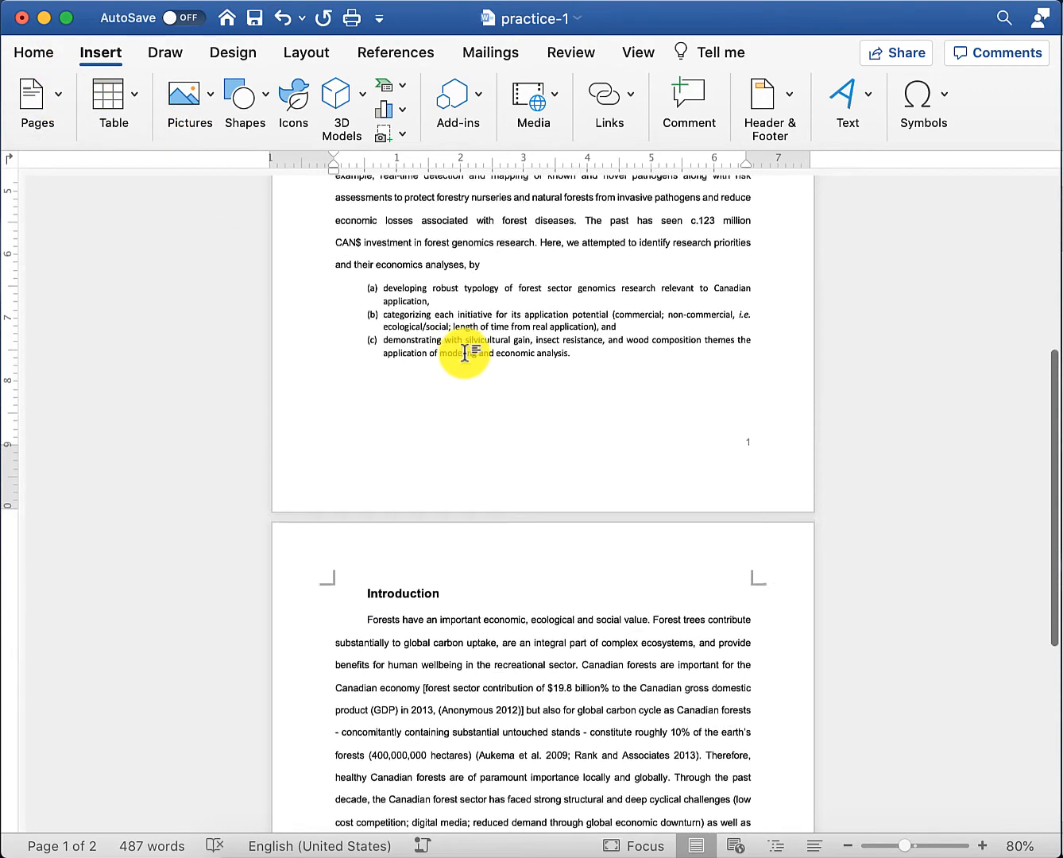
scroll(433, 453, up, 6)
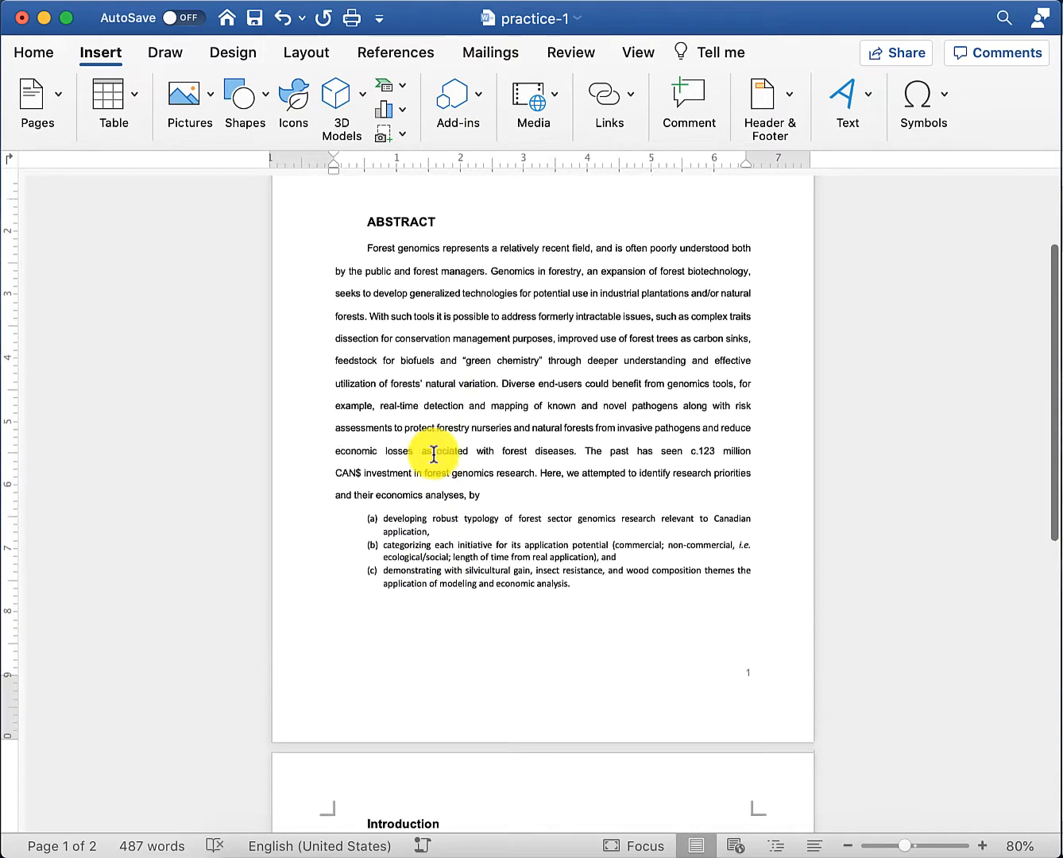
scroll(479, 422, down, 4)
scroll(479, 422, down, 5)
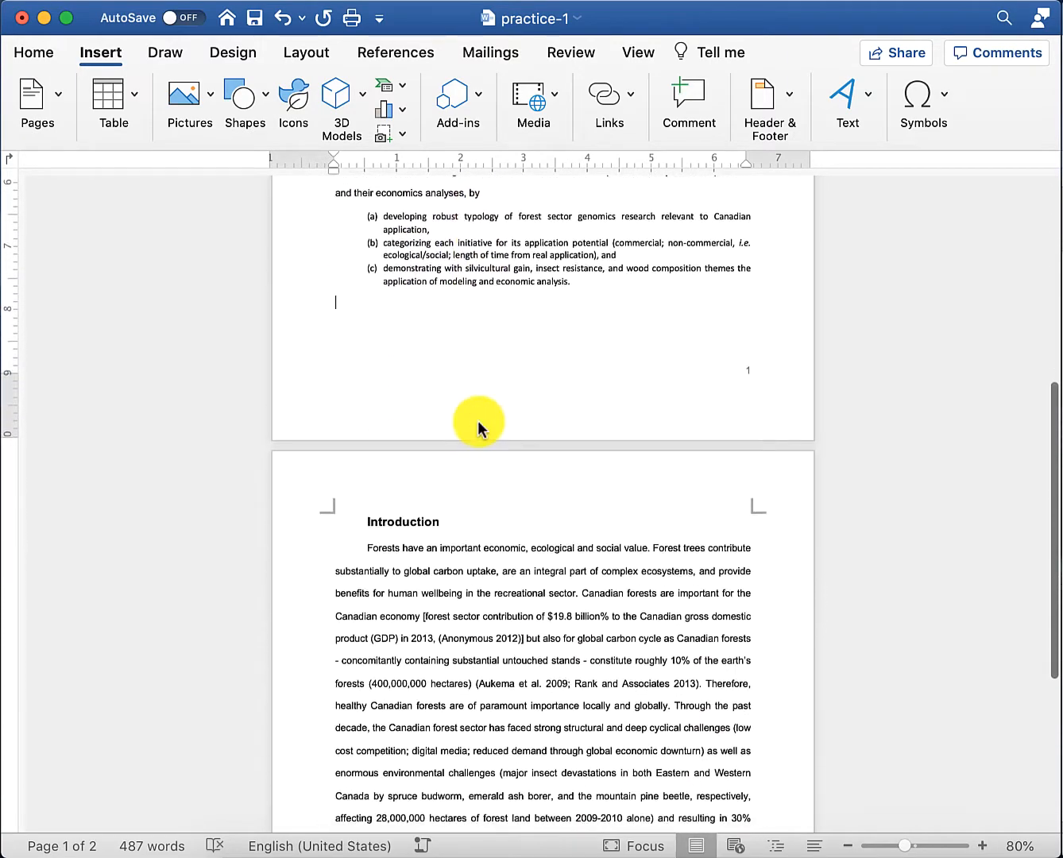
- Generate four lorem ipsum paragraphs of five sentences each with =lorem(4,5)
text(=lorem)
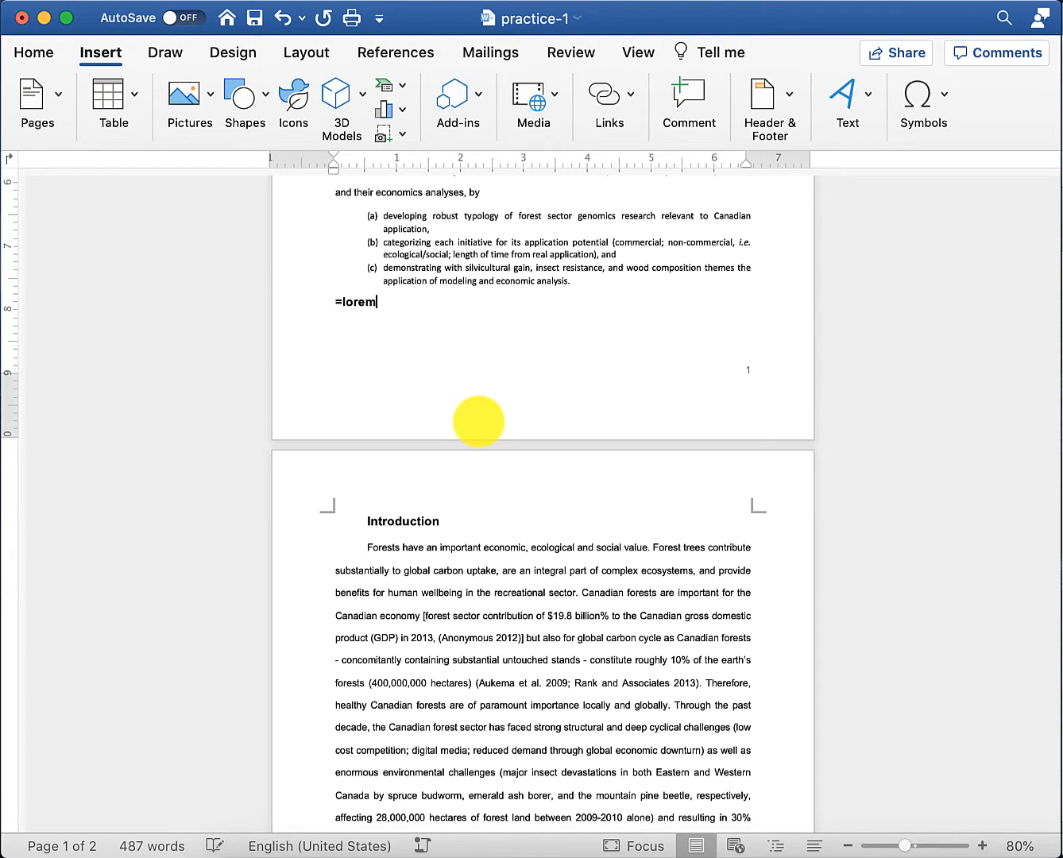
text((4,5))
key(Return)
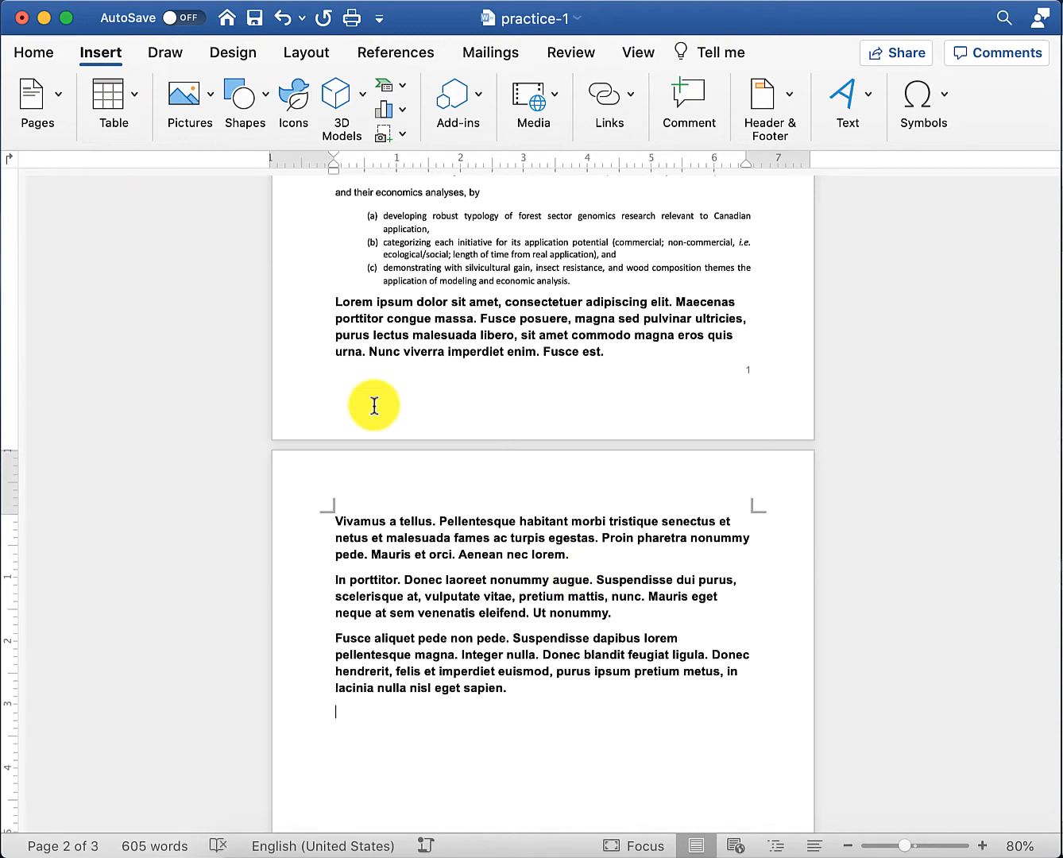
scroll(490, 362, up, 5)
scroll(445, 335, up, 3)
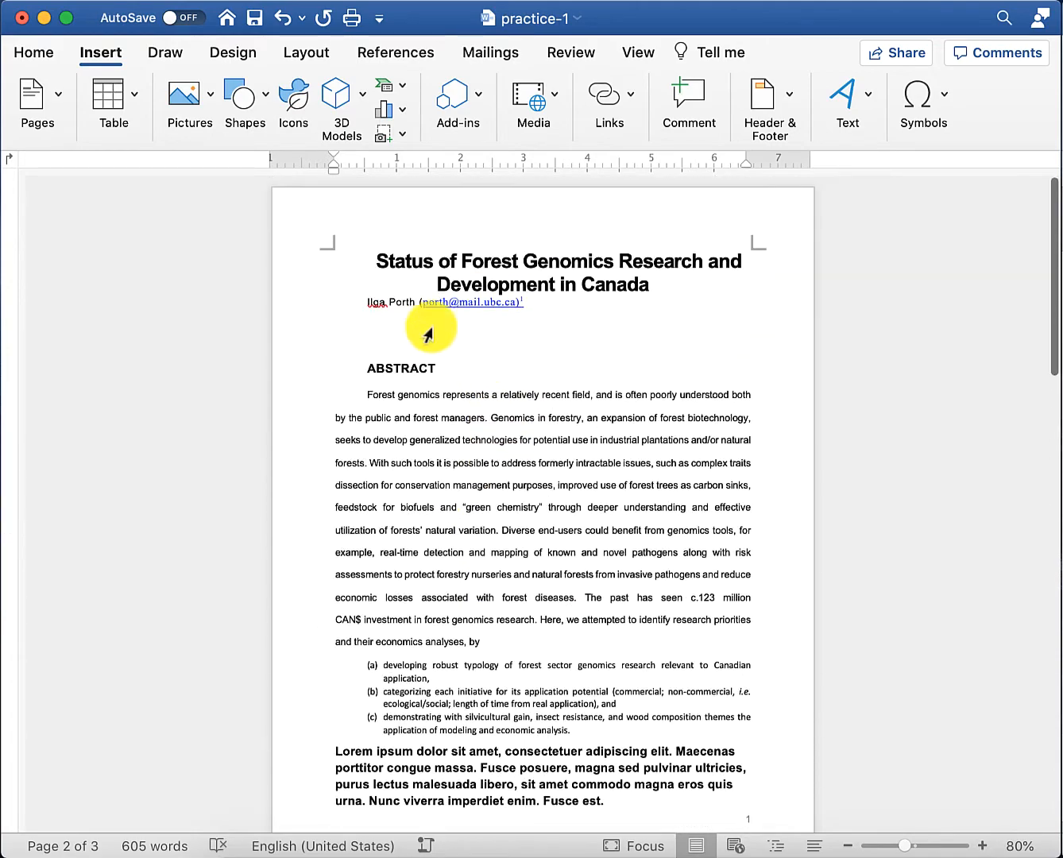
scroll(465, 465, down, 15)
scroll(464, 485, down, 1)
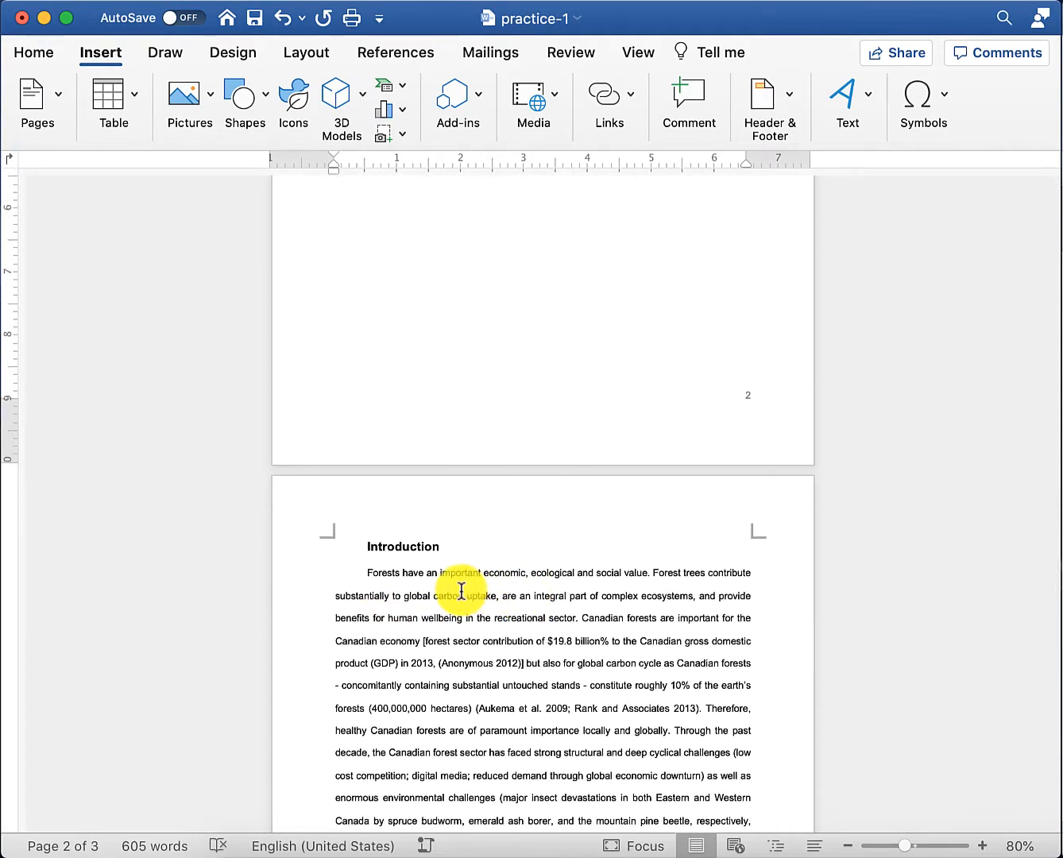
scroll(459, 592, down, 2)
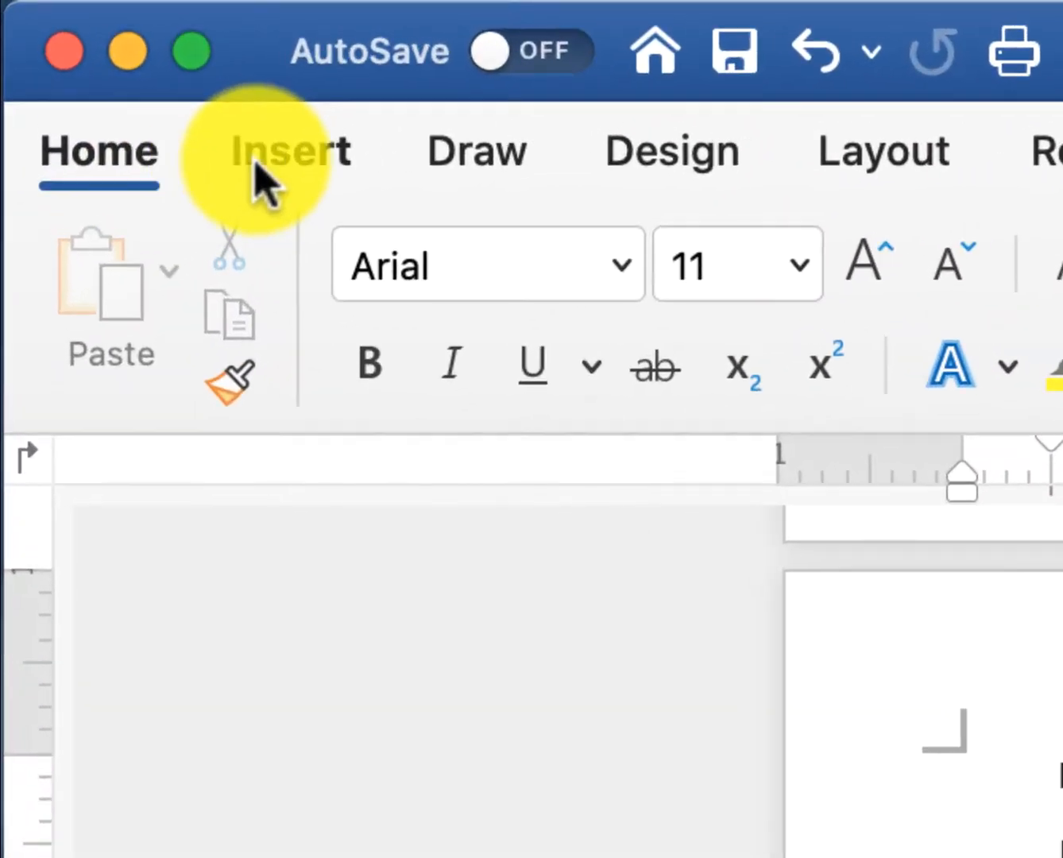
- Insert the picture file forestry pic.PNG below the Introduction heading
click(90, 56)
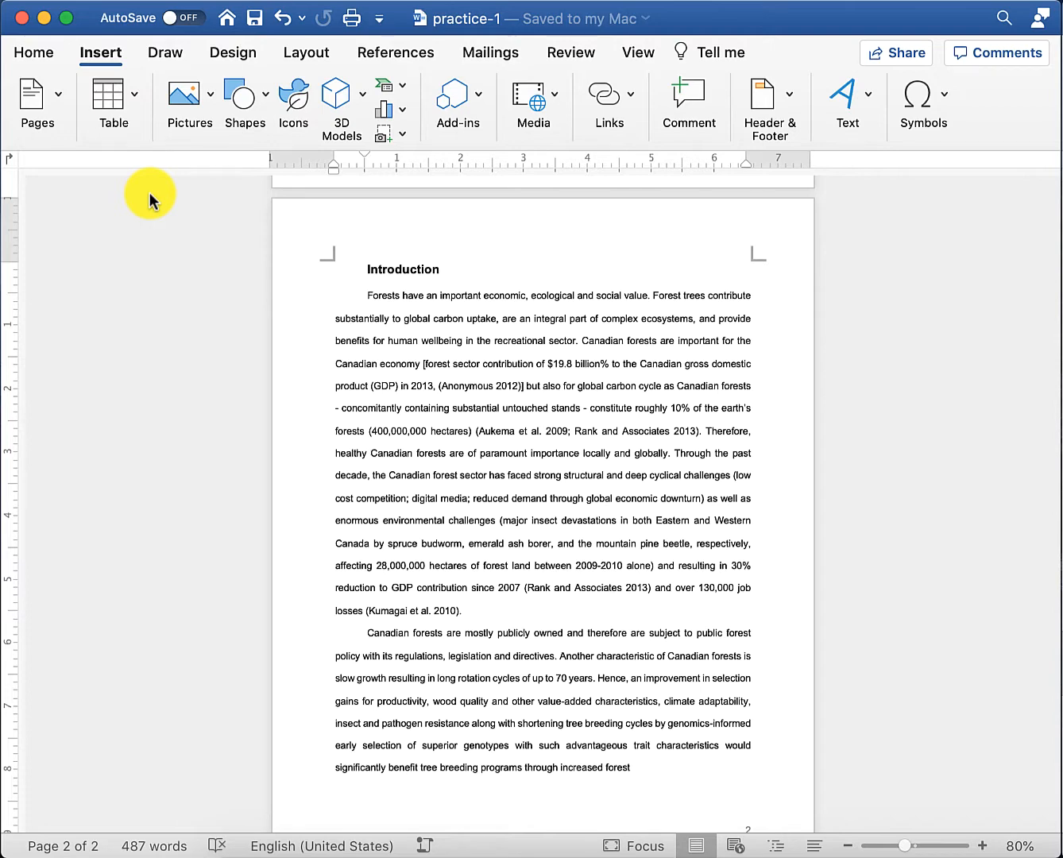
click(189, 98)
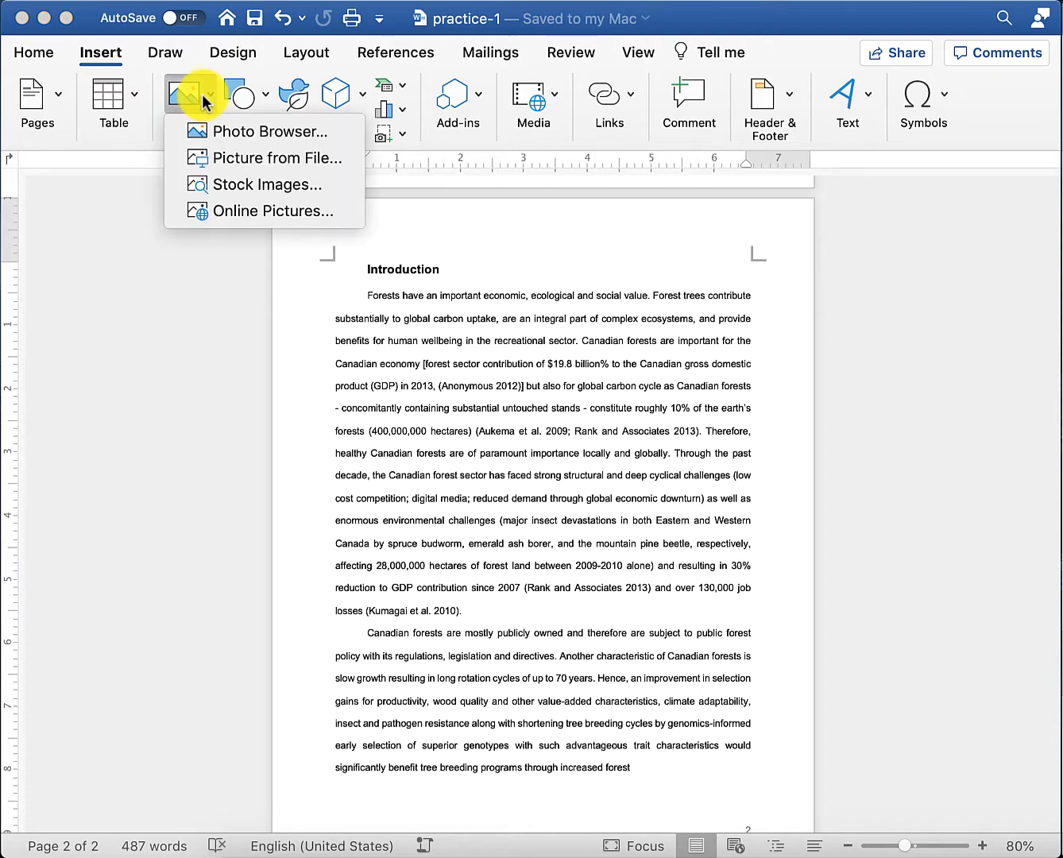
click(243, 156)
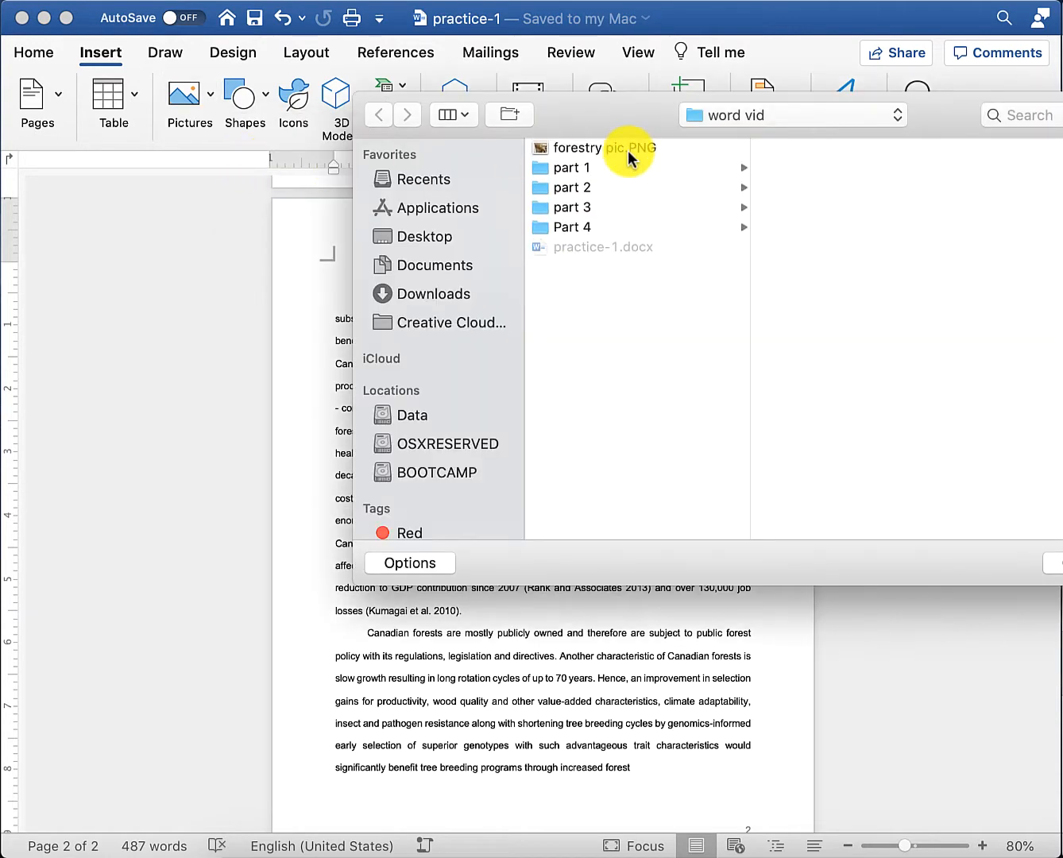
drag(878, 106, 671, 100)
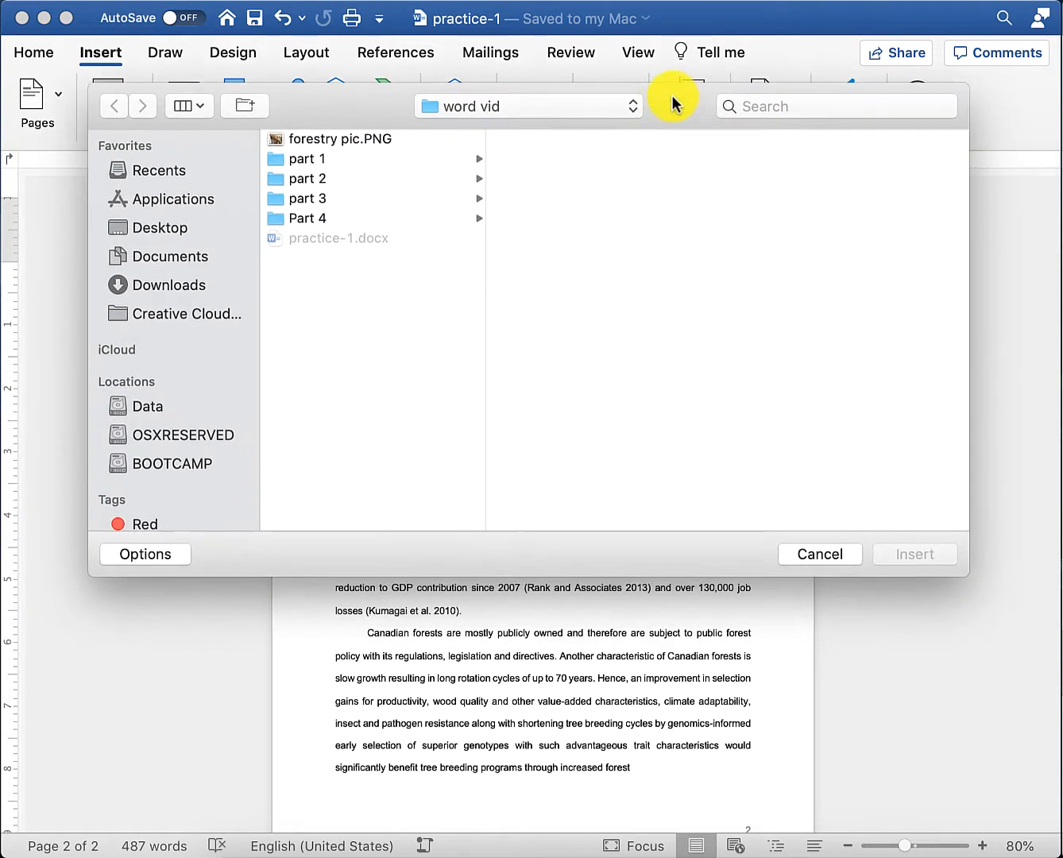
click(358, 140)
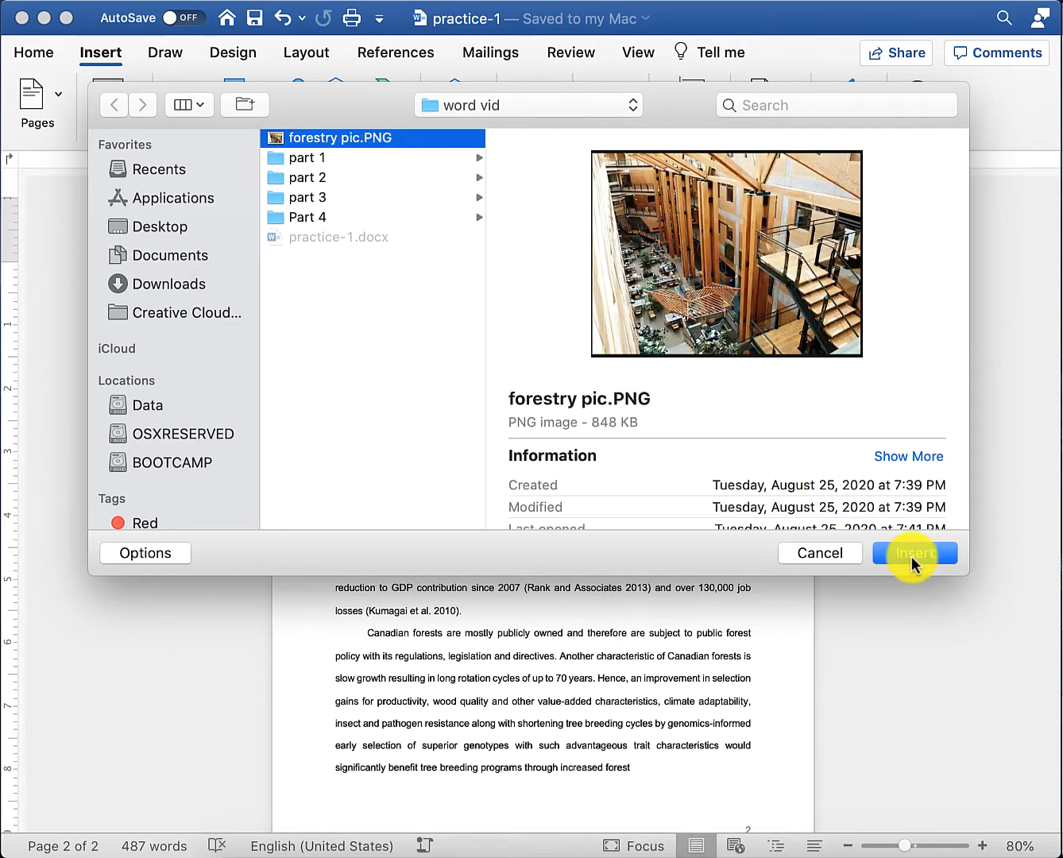
click(912, 556)
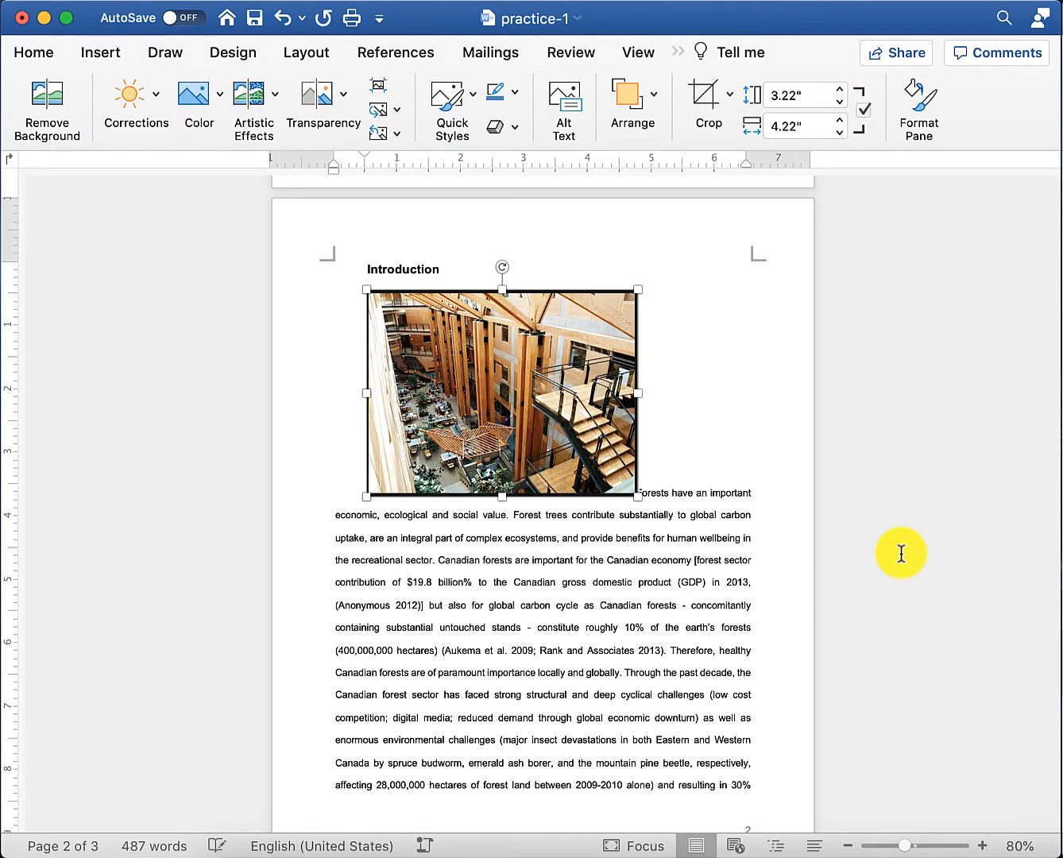
- Set the forestry photo's text wrapping to Through
scroll(461, 643, down, 2)
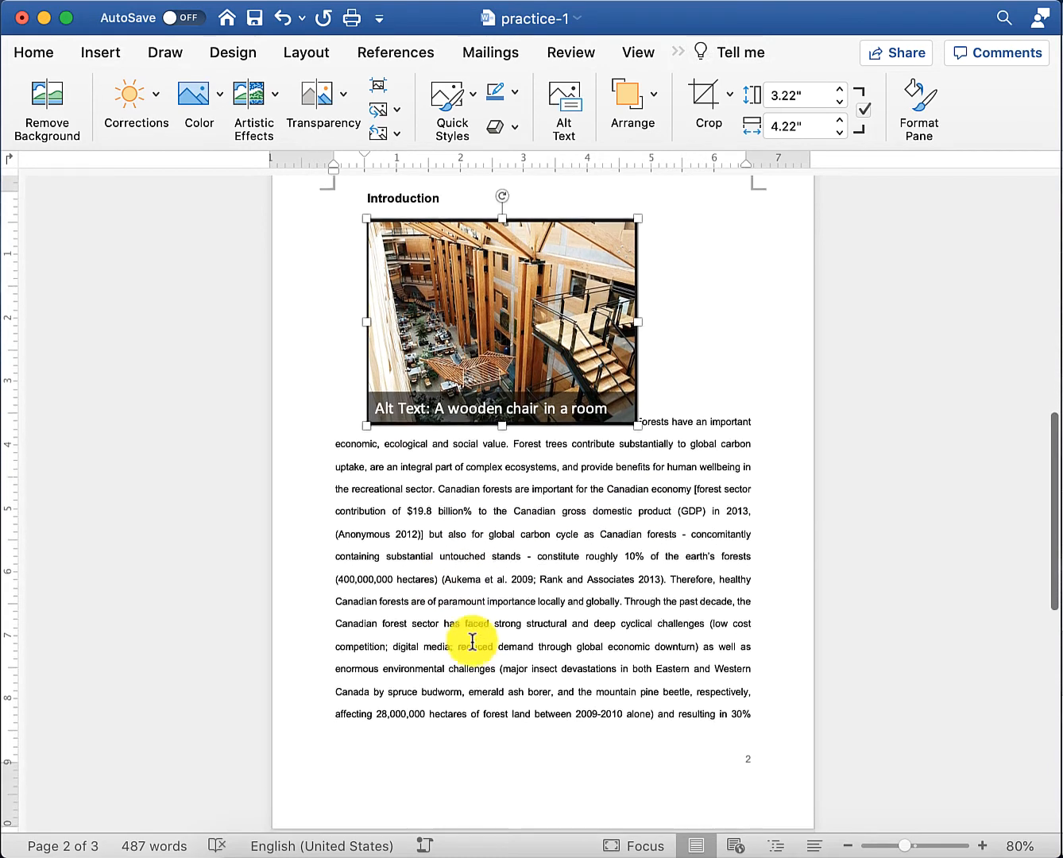
right_click(518, 305)
mouse_move(598, 578)
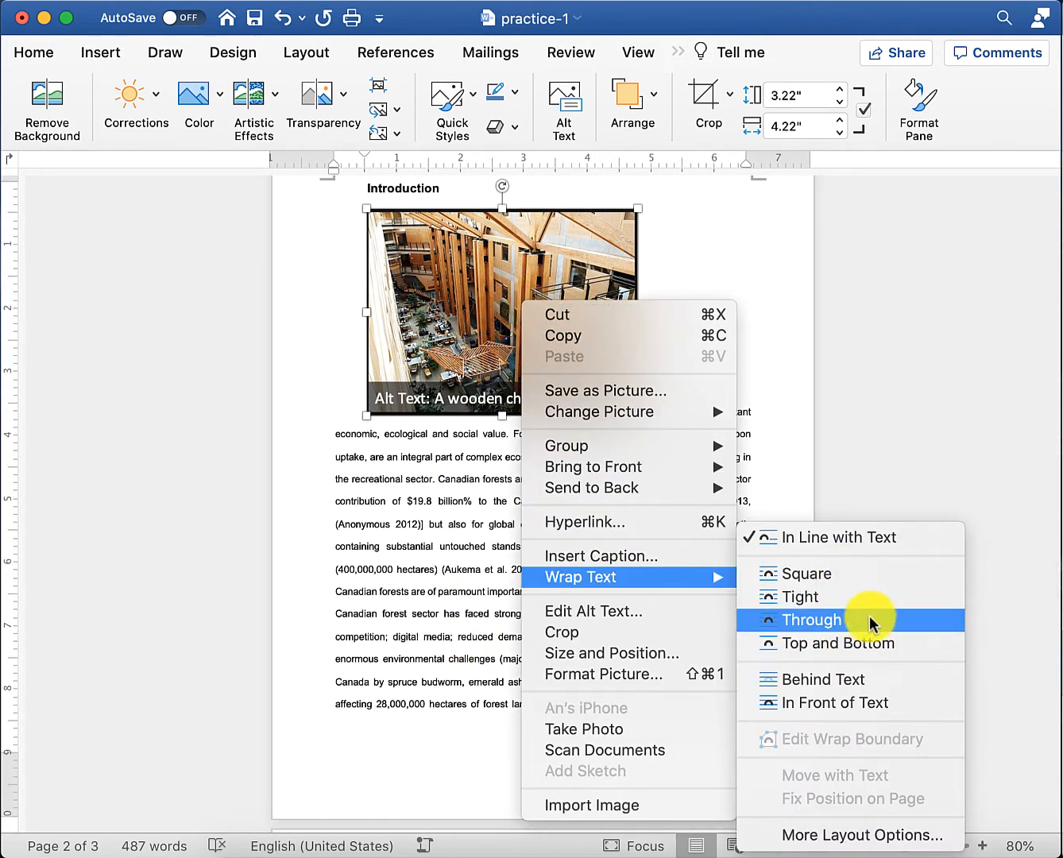
click(894, 619)
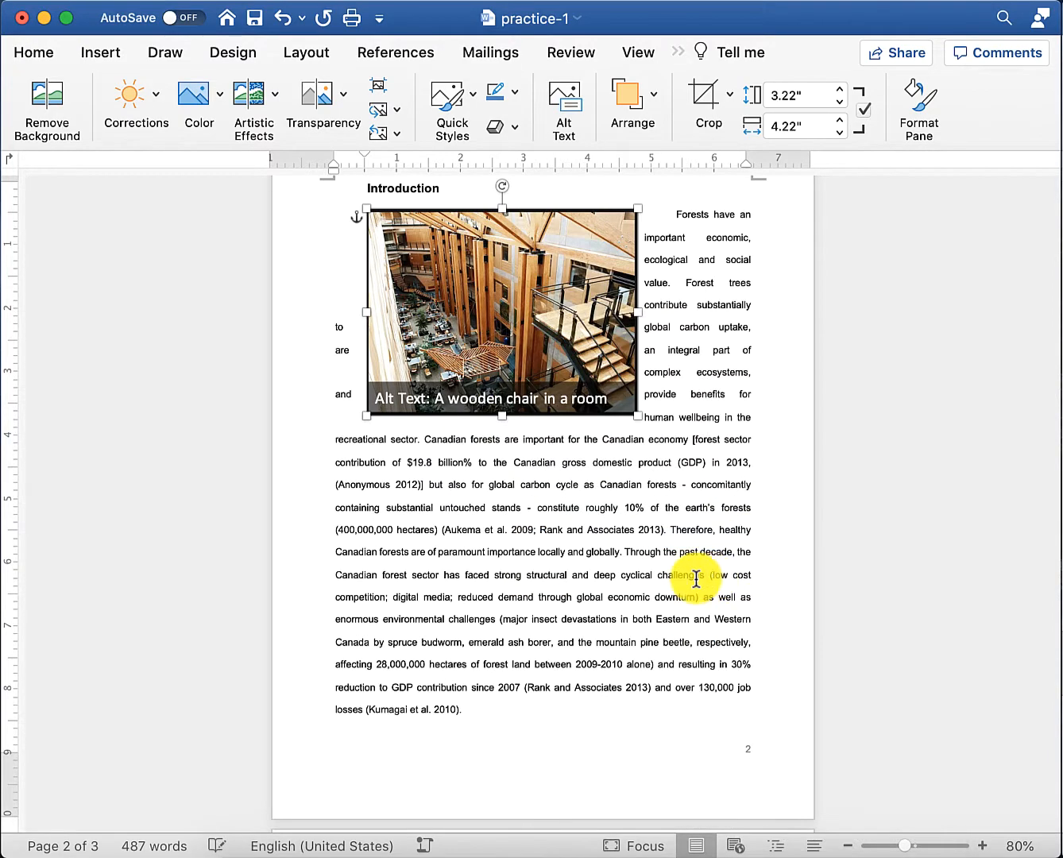
- Move the photo down and right into the Introduction's first paragraph
drag(519, 349, 643, 592)
click(438, 552)
scroll(442, 540, down, 2)
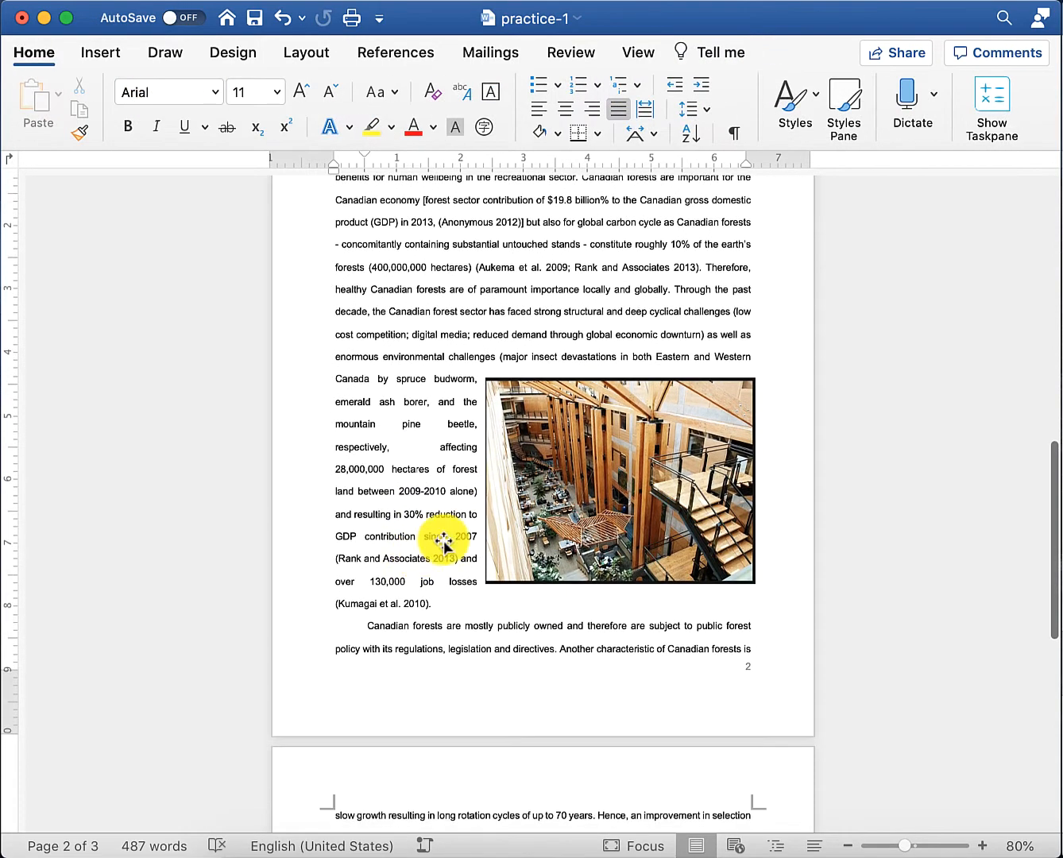
scroll(408, 506, down, 2)
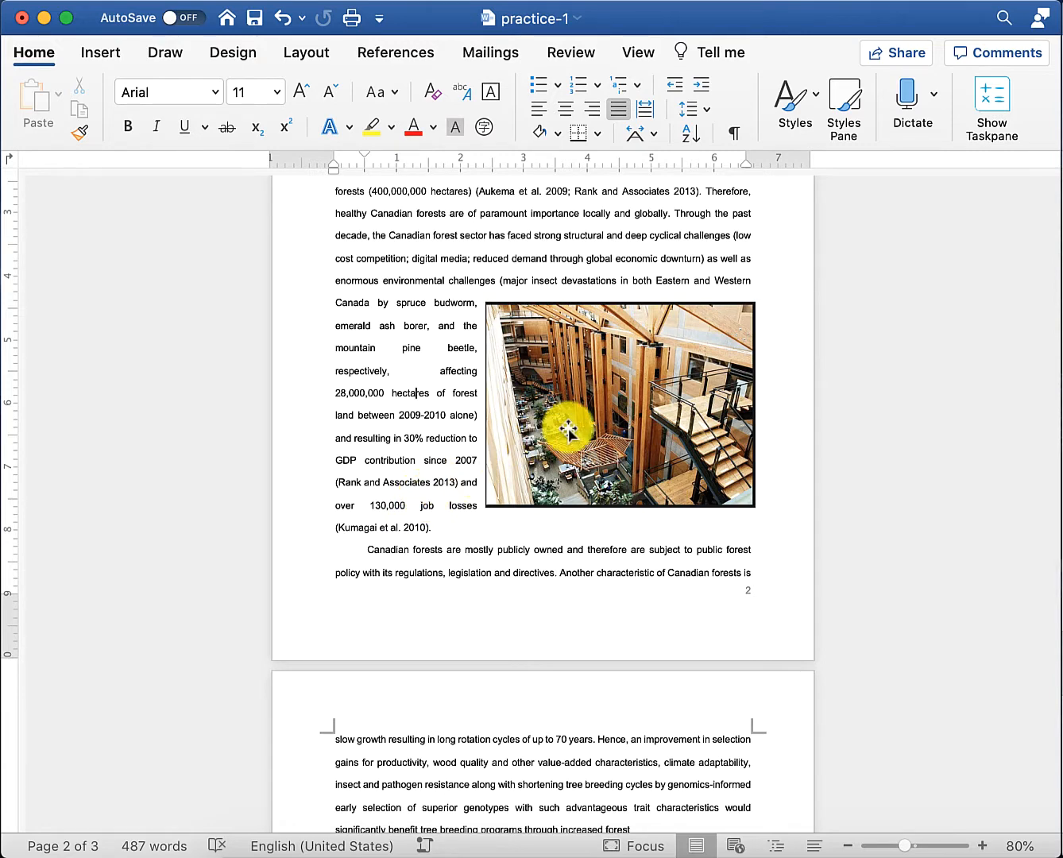
- Caption the photo 'Figure 1 Forestry Building' using the Figure label
right_click(565, 382)
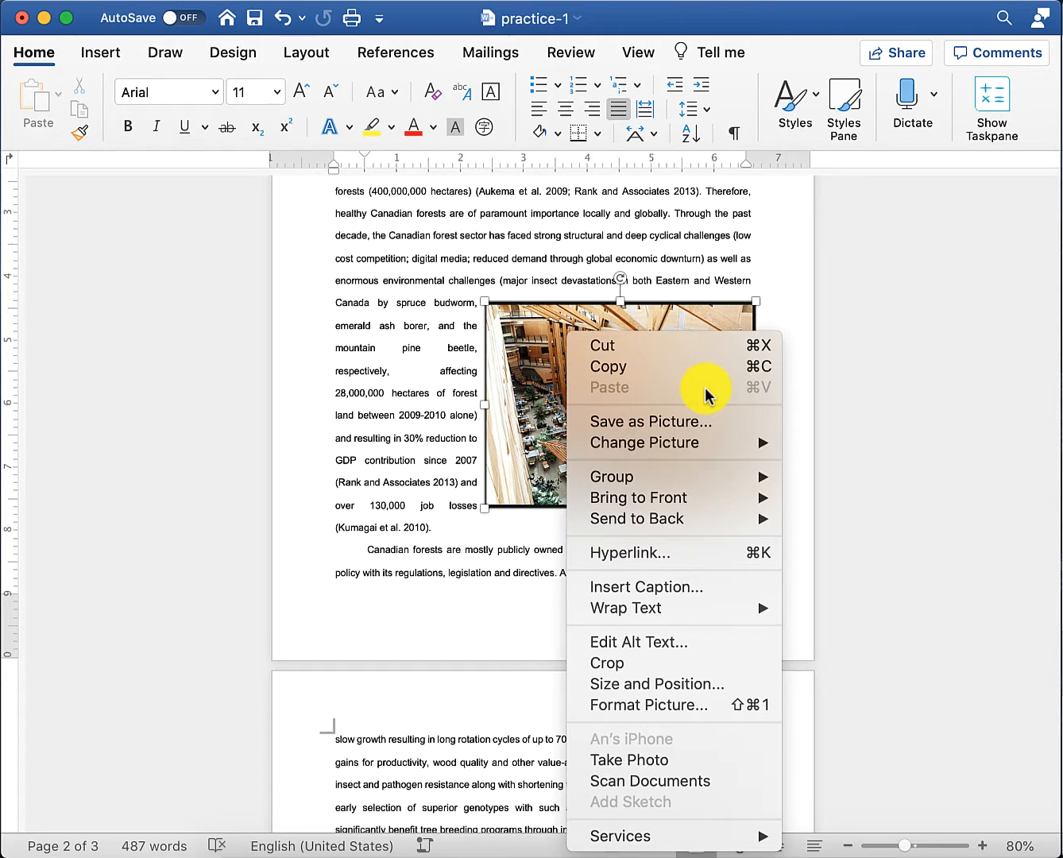
click(711, 593)
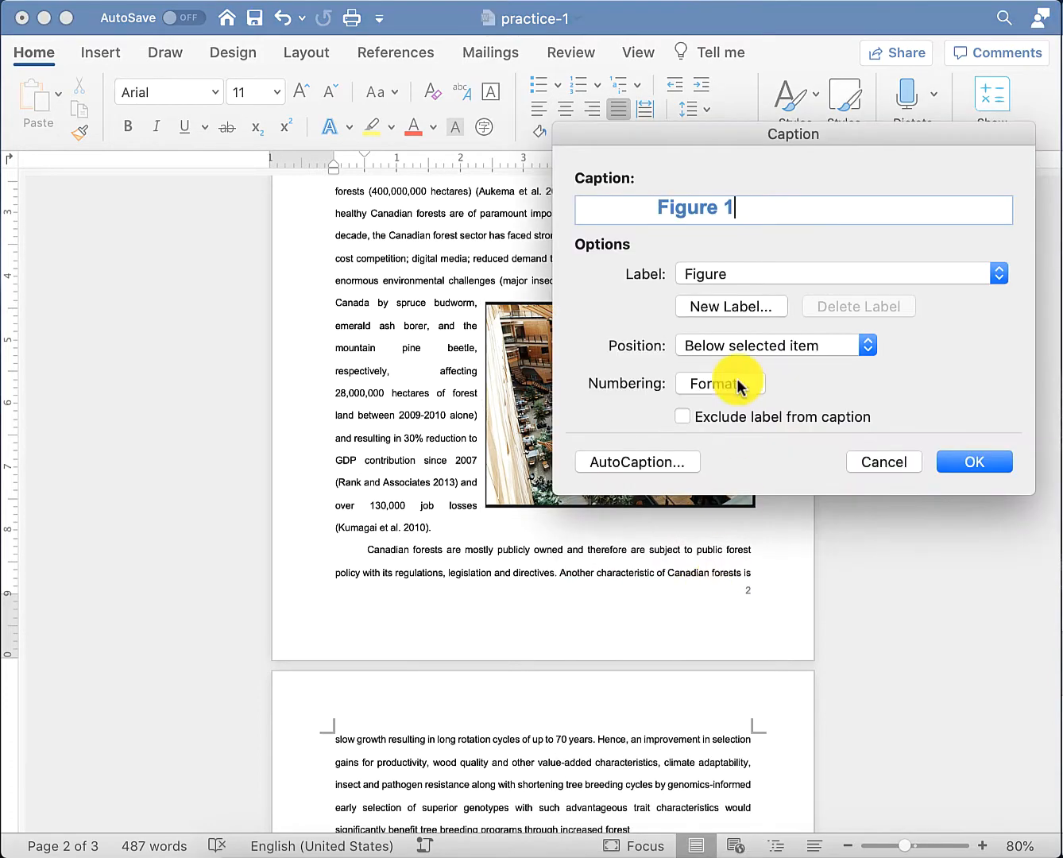
click(786, 276)
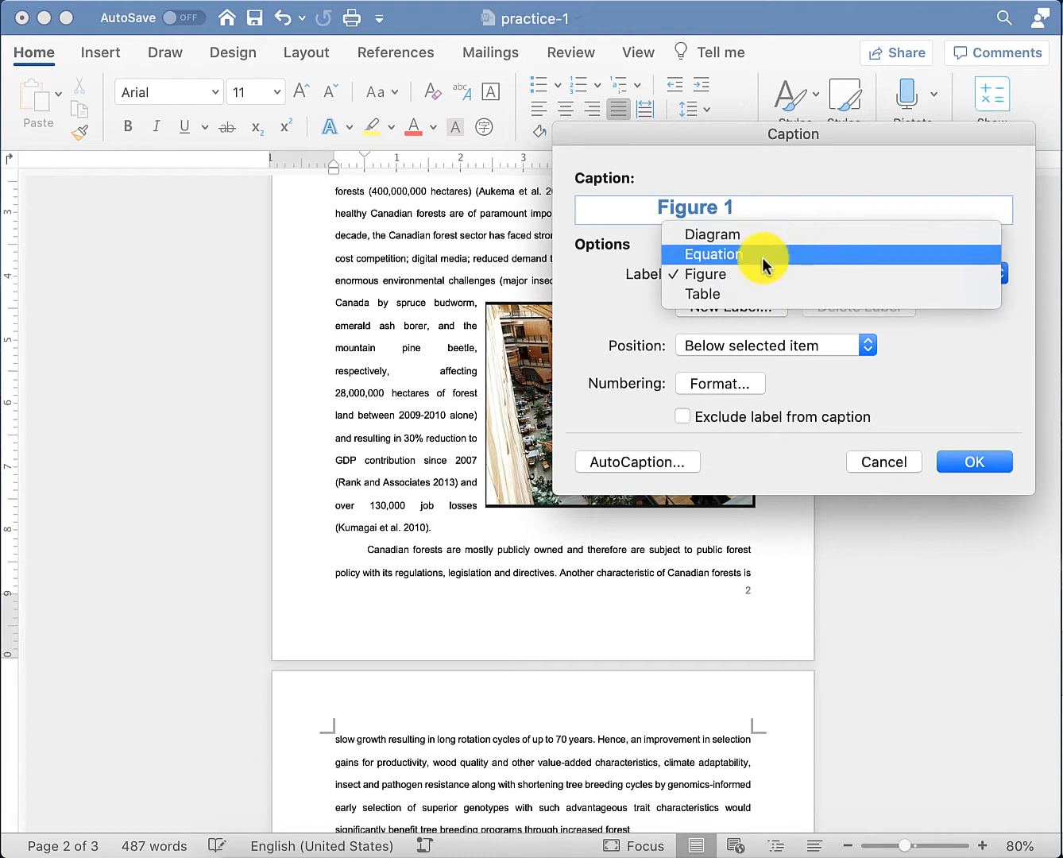
click(997, 373)
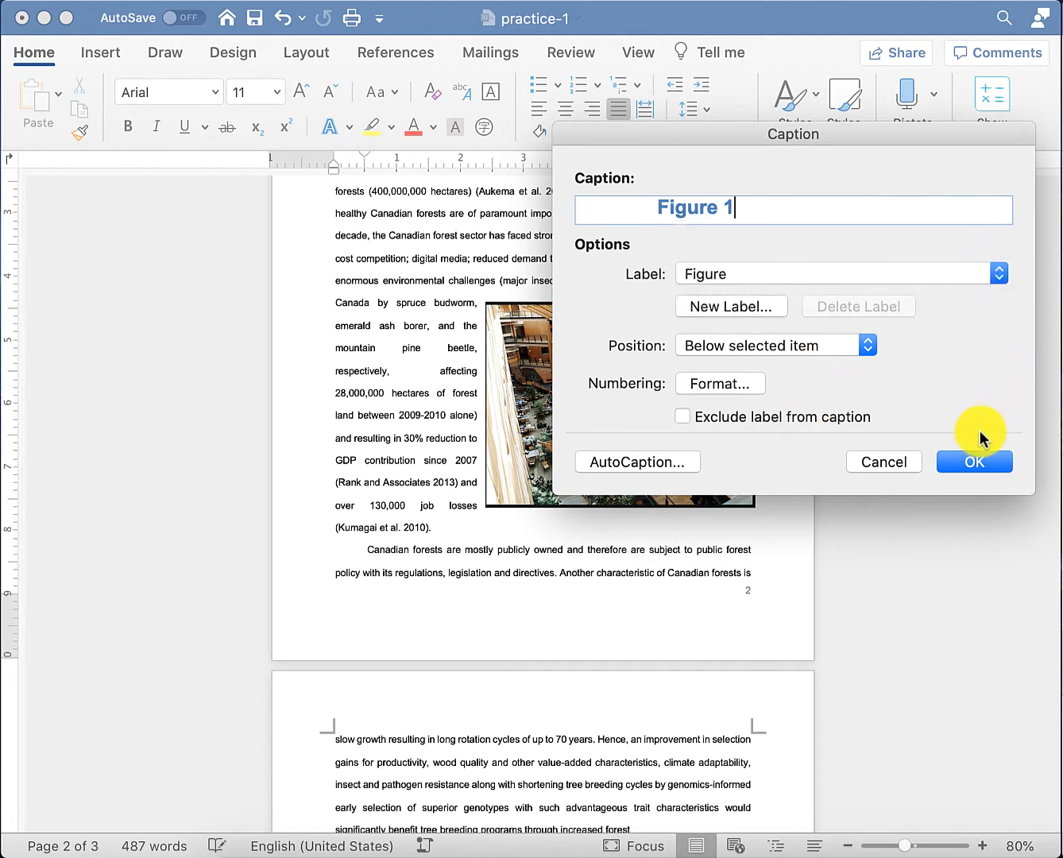
drag(809, 138, 285, 334)
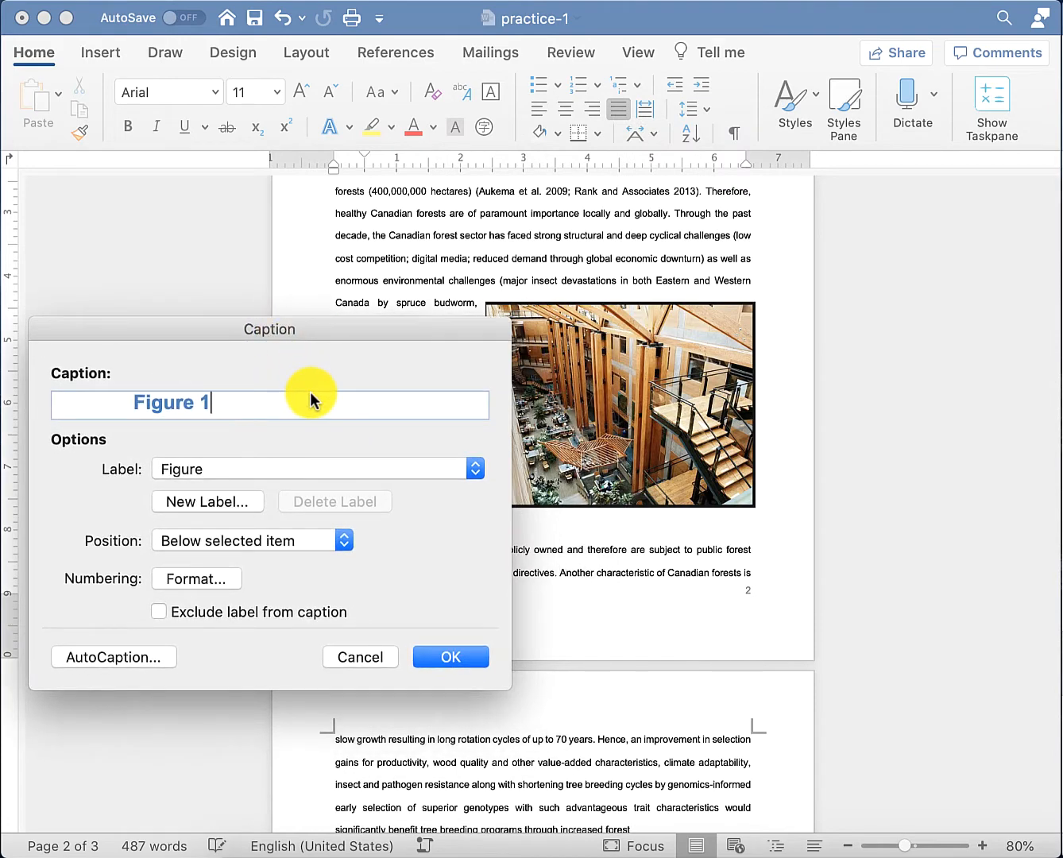
text(orestrs)
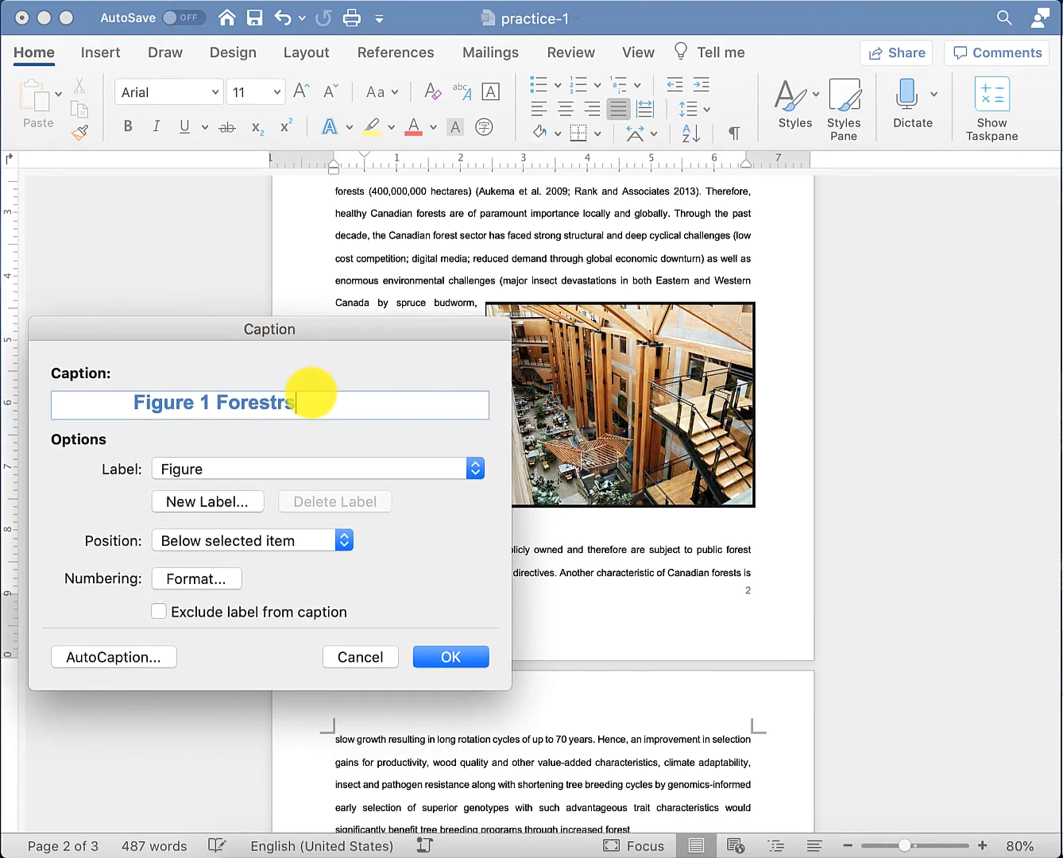
key(BackSpace)
key(BackSpace)
text(y Building)
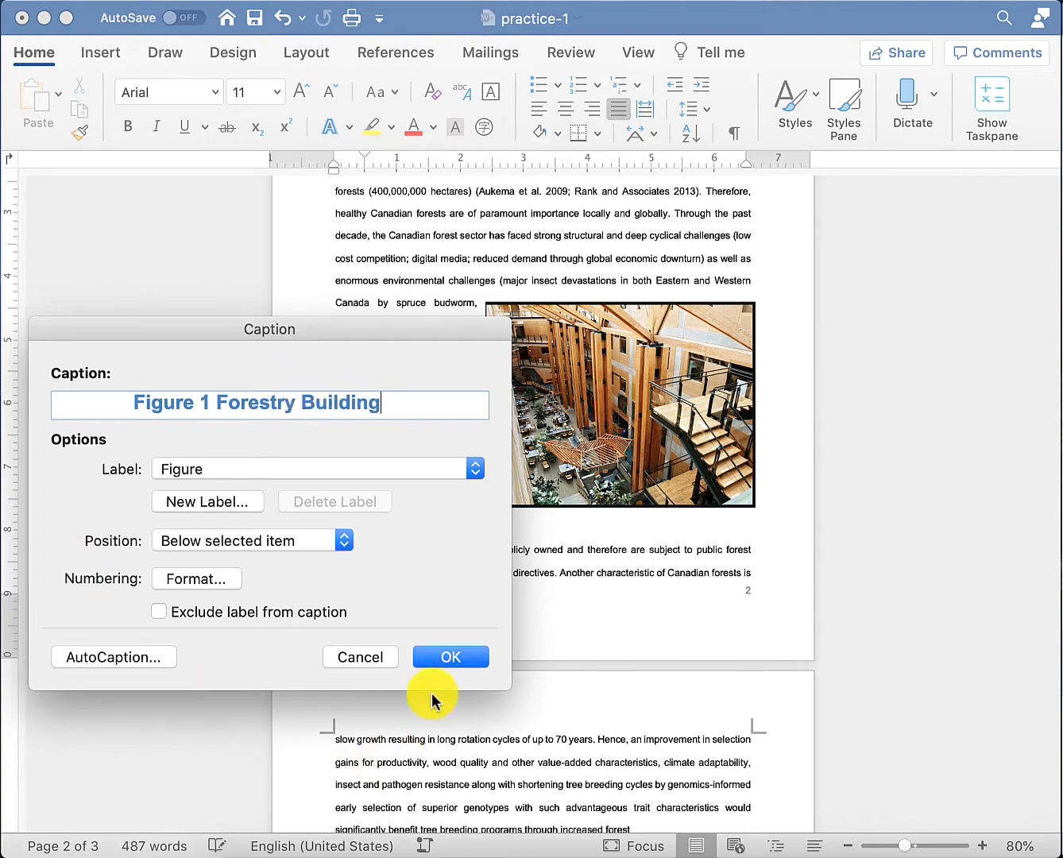
click(451, 656)
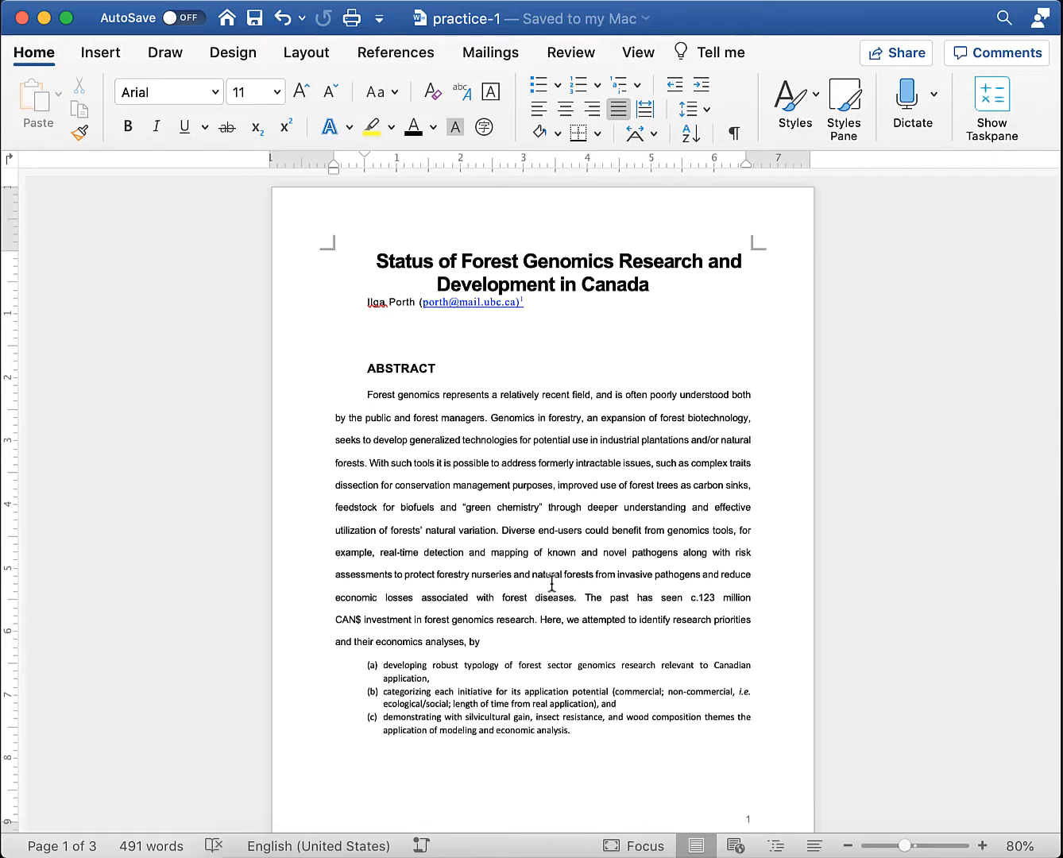
- Open the Shapes gallery from the Insert tab
click(95, 56)
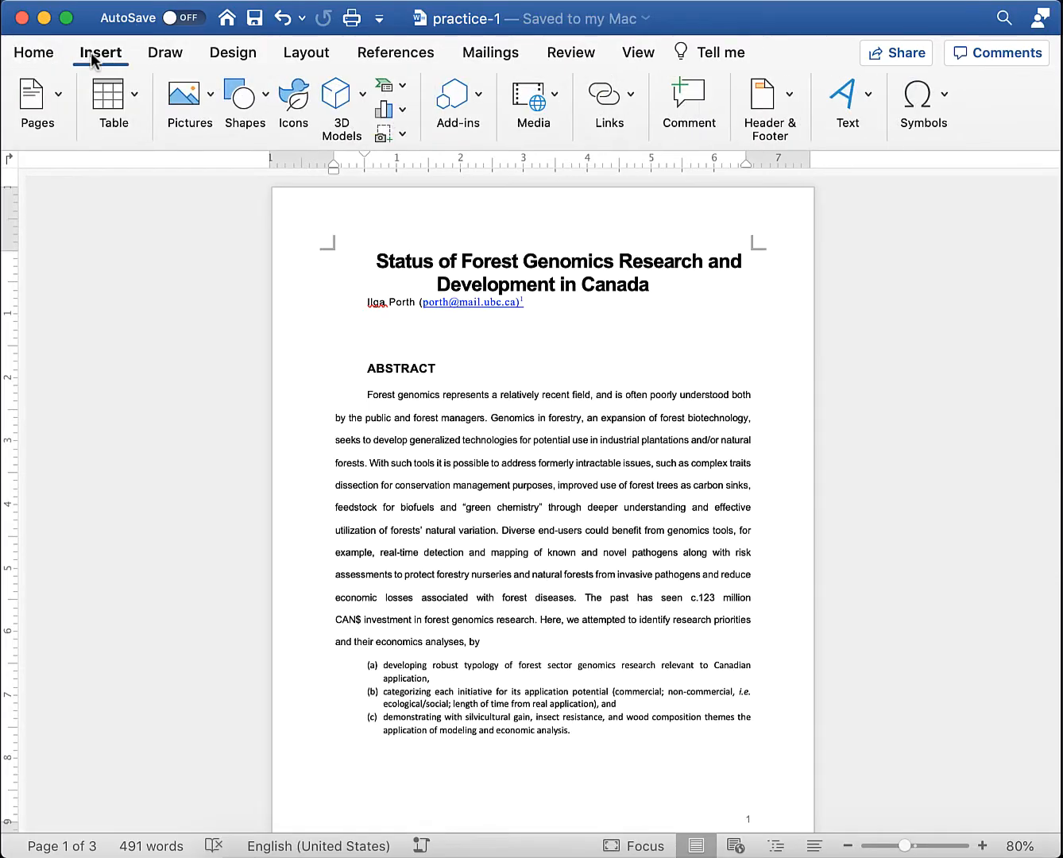
click(252, 100)
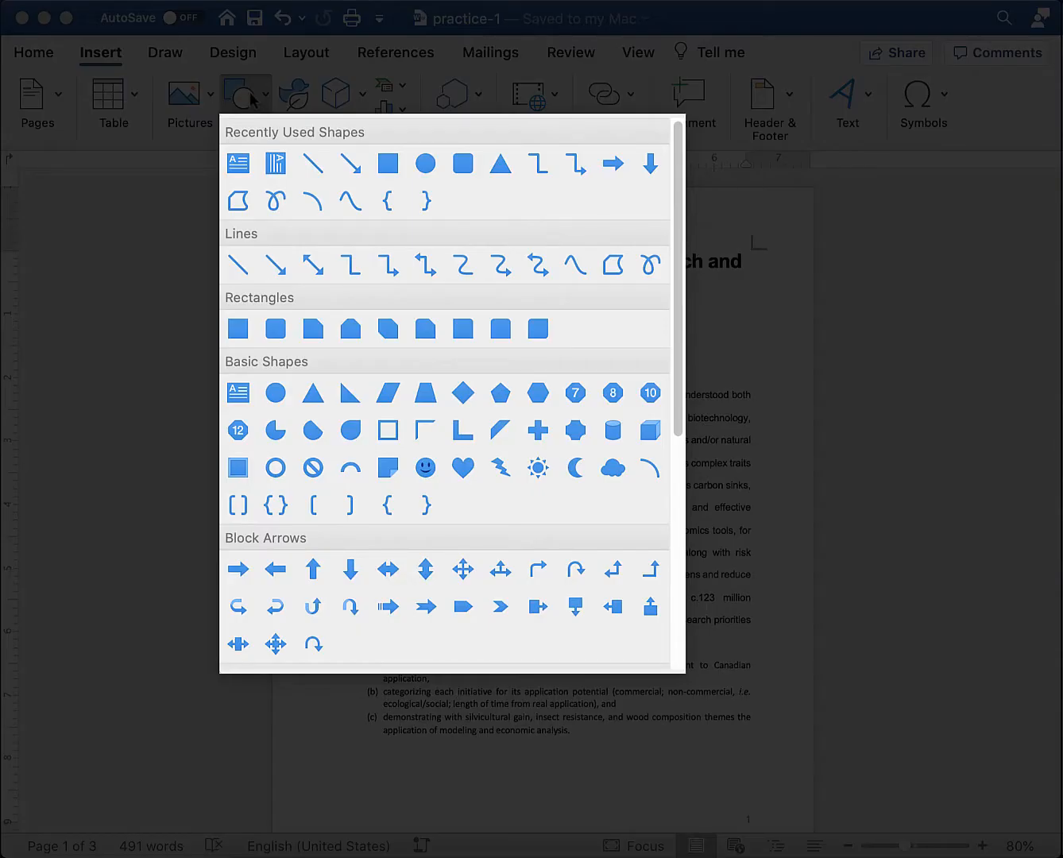
- Draw a closed Scribble outline on page 1 just above the abstract
click(650, 266)
mouse_move(599, 332)
mouse_down()
mouse_move(699, 321)
mouse_move(710, 389)
mouse_move(594, 347)
mouse_move(602, 331)
mouse_up()
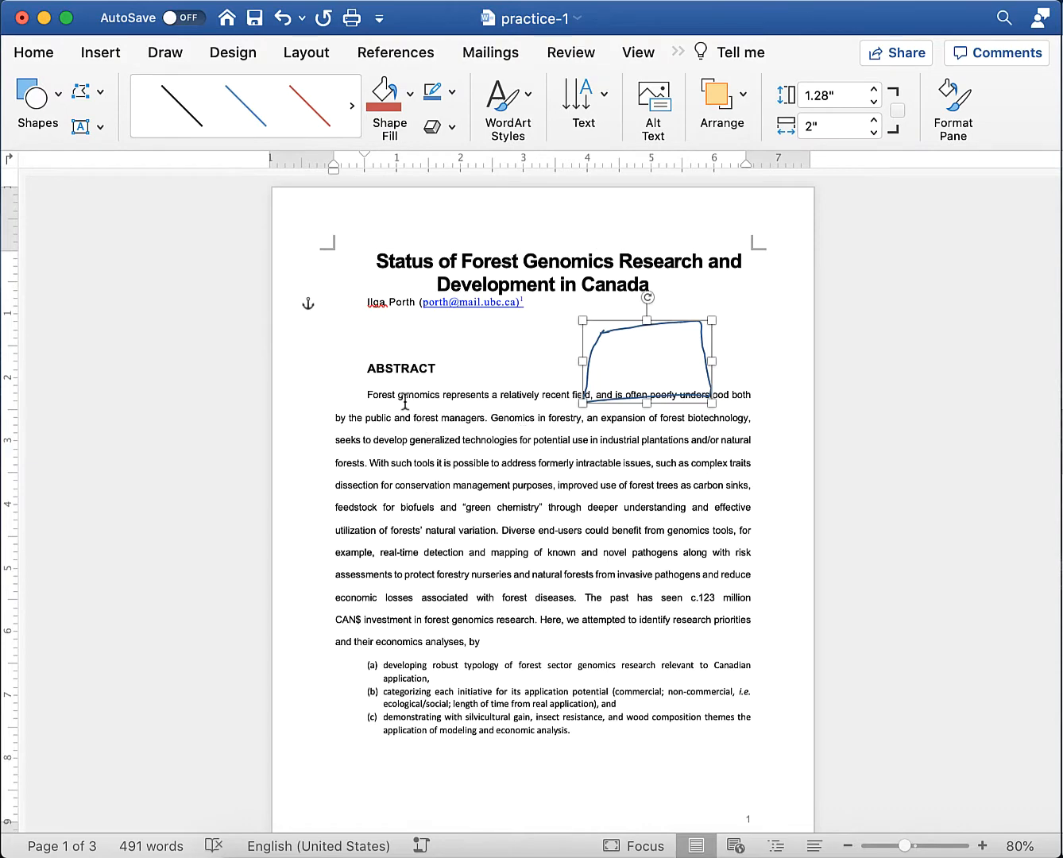
click(101, 53)
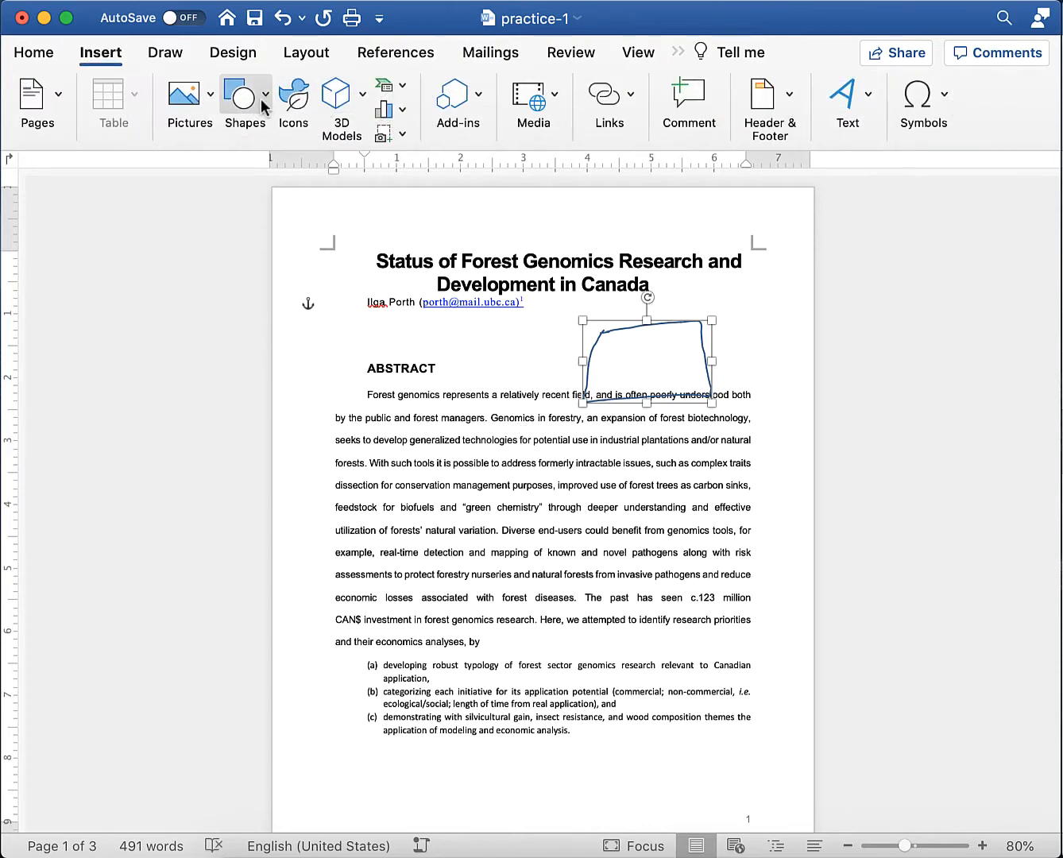
click(263, 105)
- Draw a text box left of the scribble and type 'dfasdfdf' in it
click(237, 164)
drag(423, 320, 582, 379)
text(dfasdfdf)
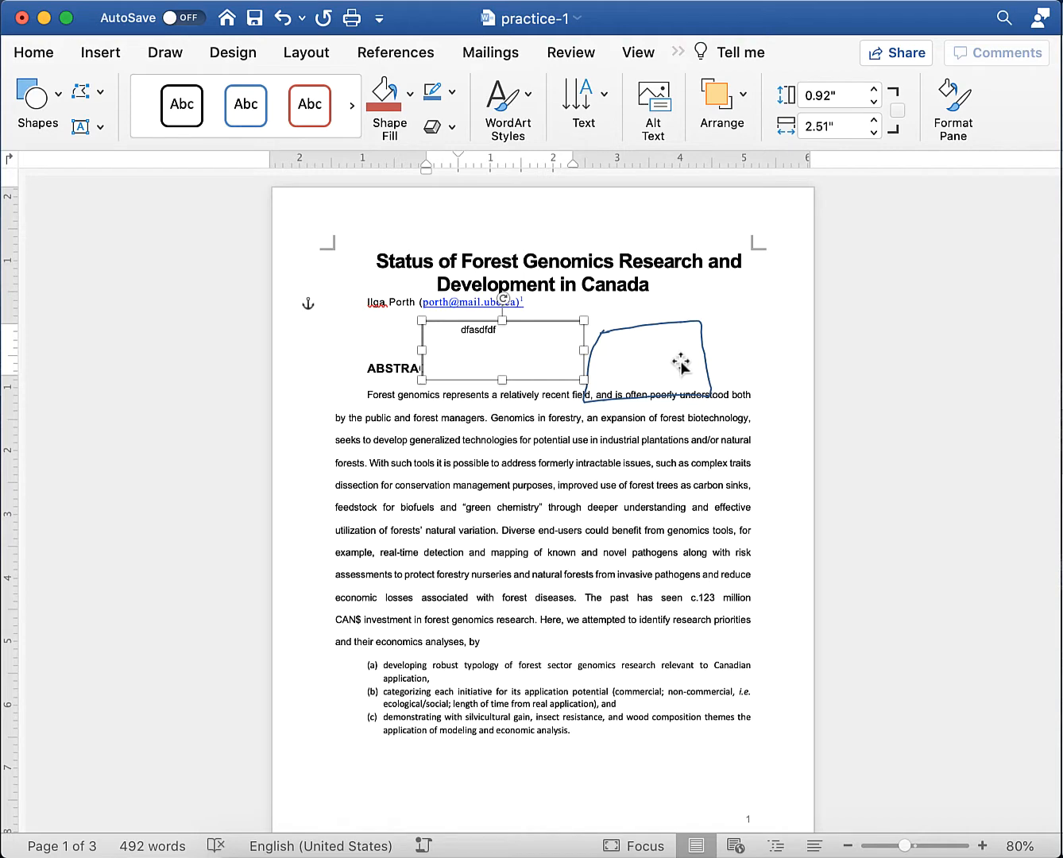
- Add text inside the scribble shape and give it a dark font colour
click(640, 378)
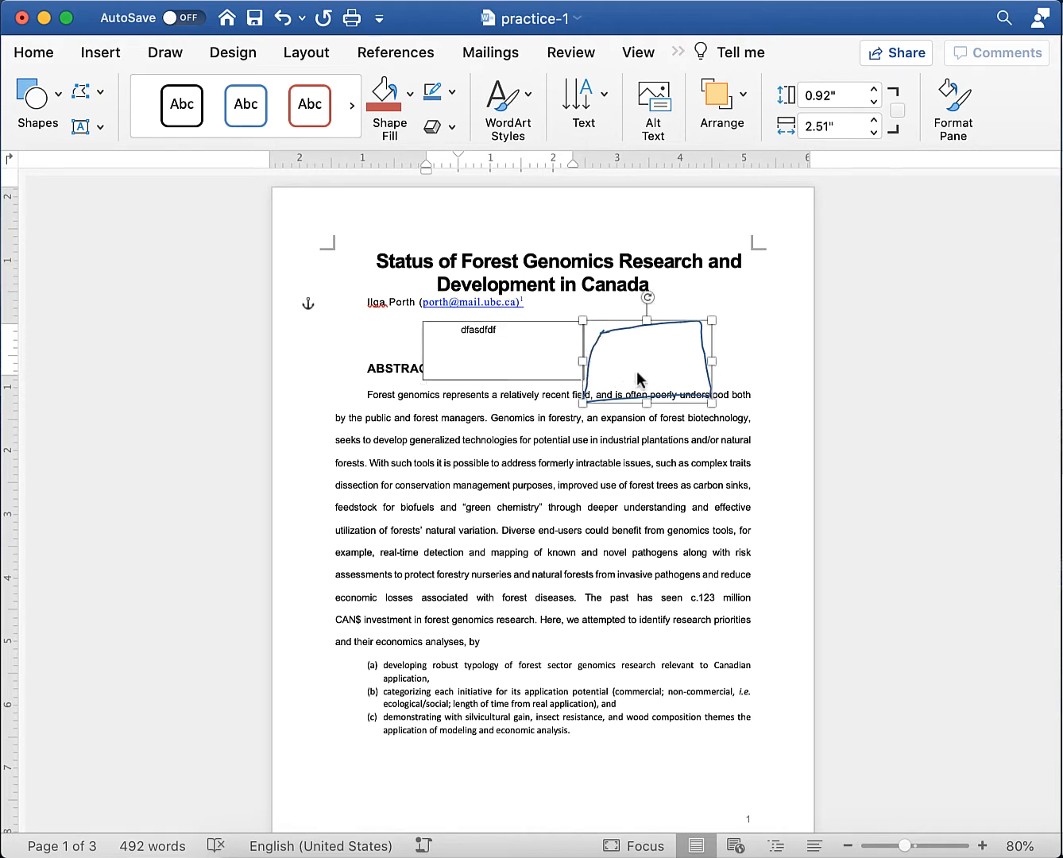
right_click(640, 377)
click(703, 388)
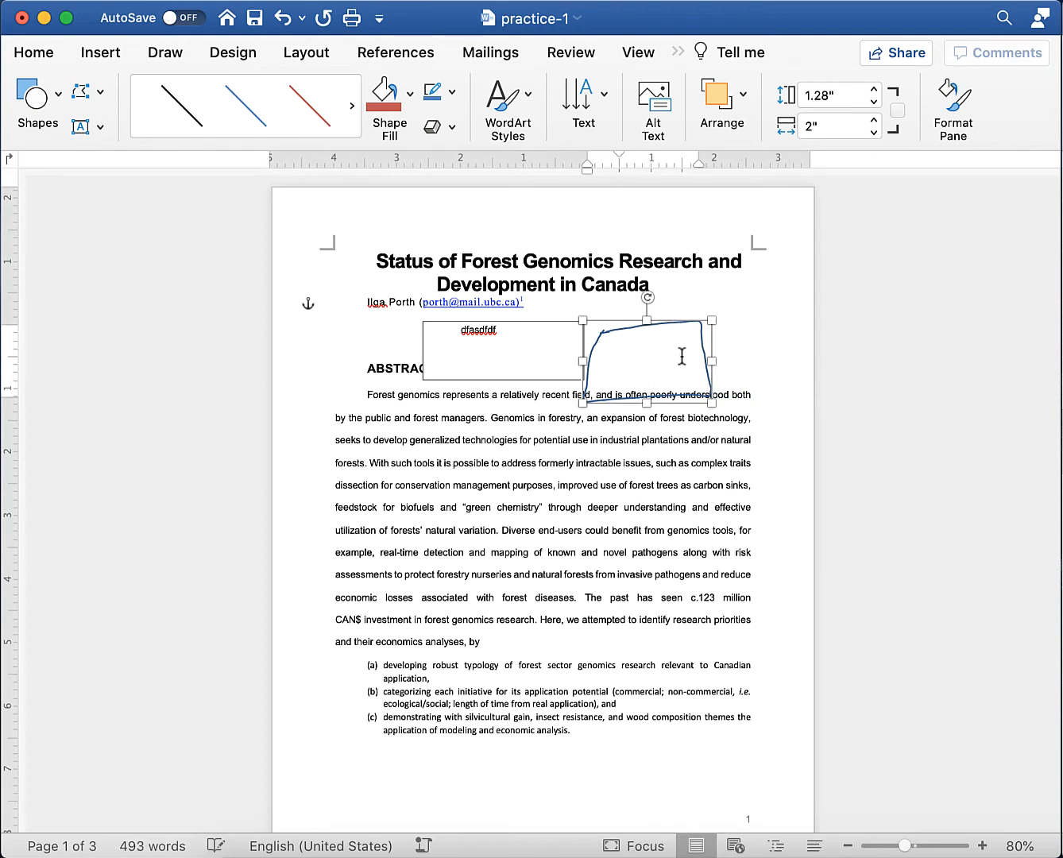
drag(682, 357, 635, 352)
click(36, 57)
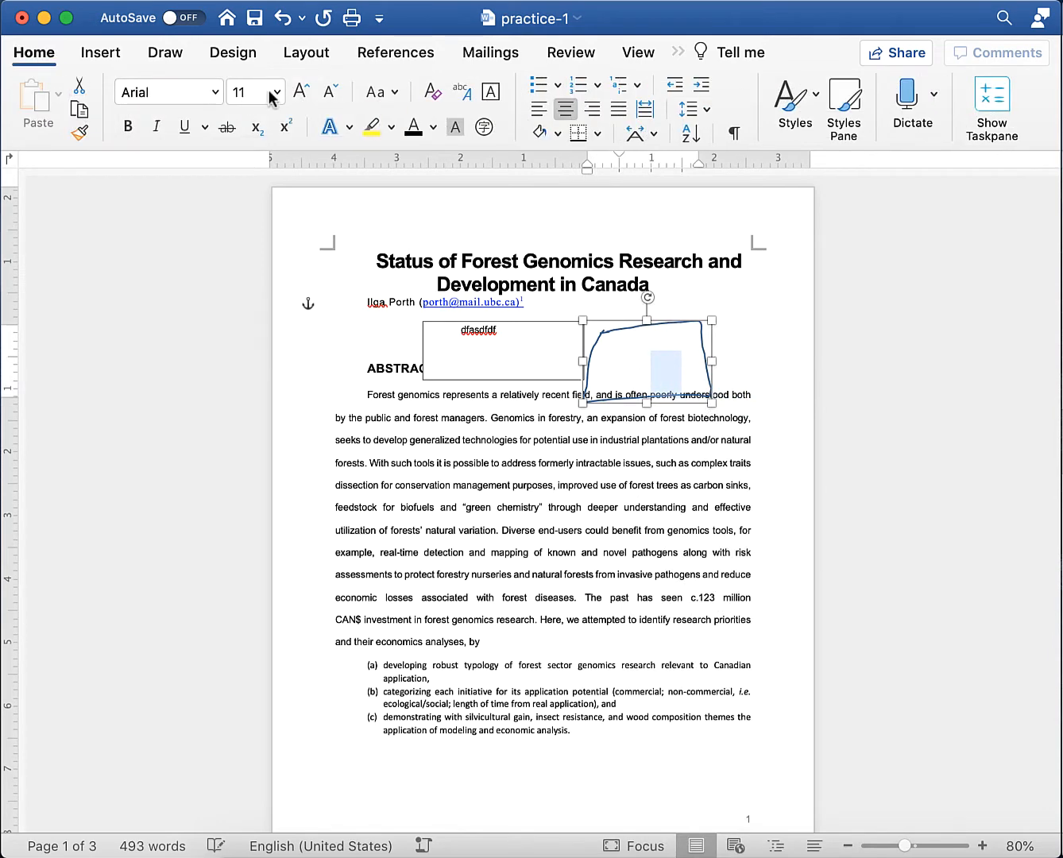
click(412, 127)
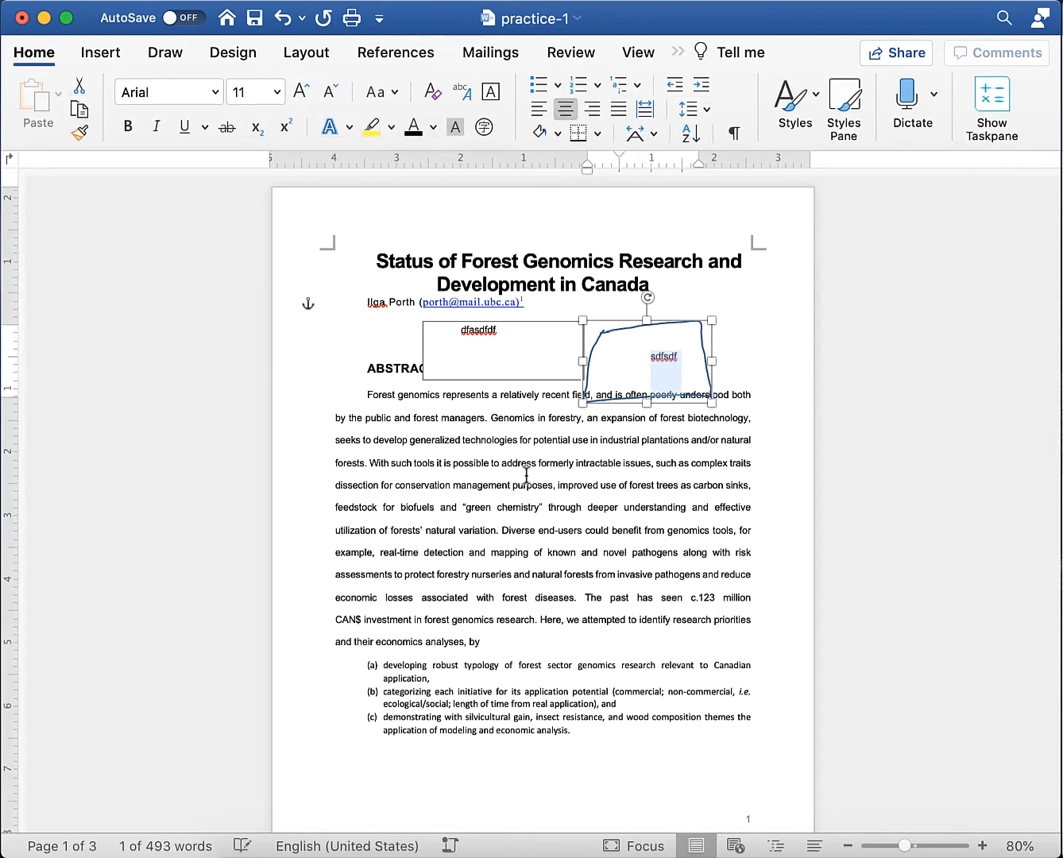
scroll(602, 467, down, 1)
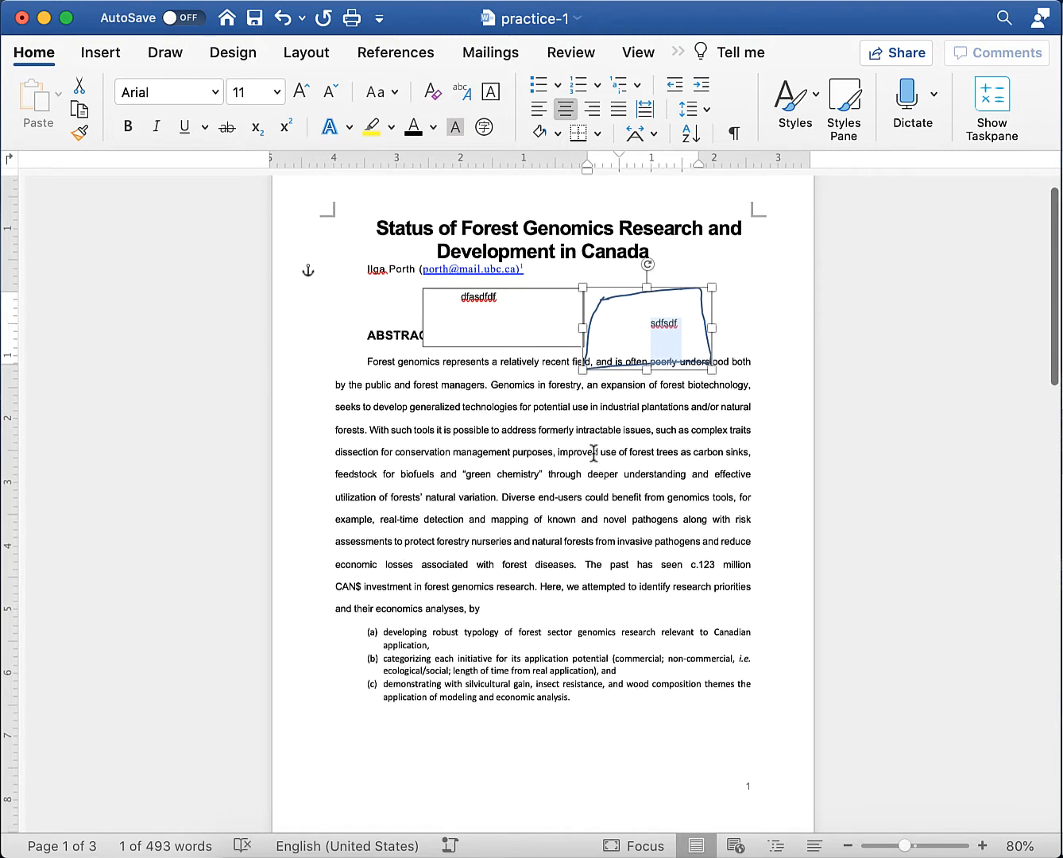
- Select the text box and scribble together and group them
click(582, 426)
click(531, 326)
shift+click(642, 325)
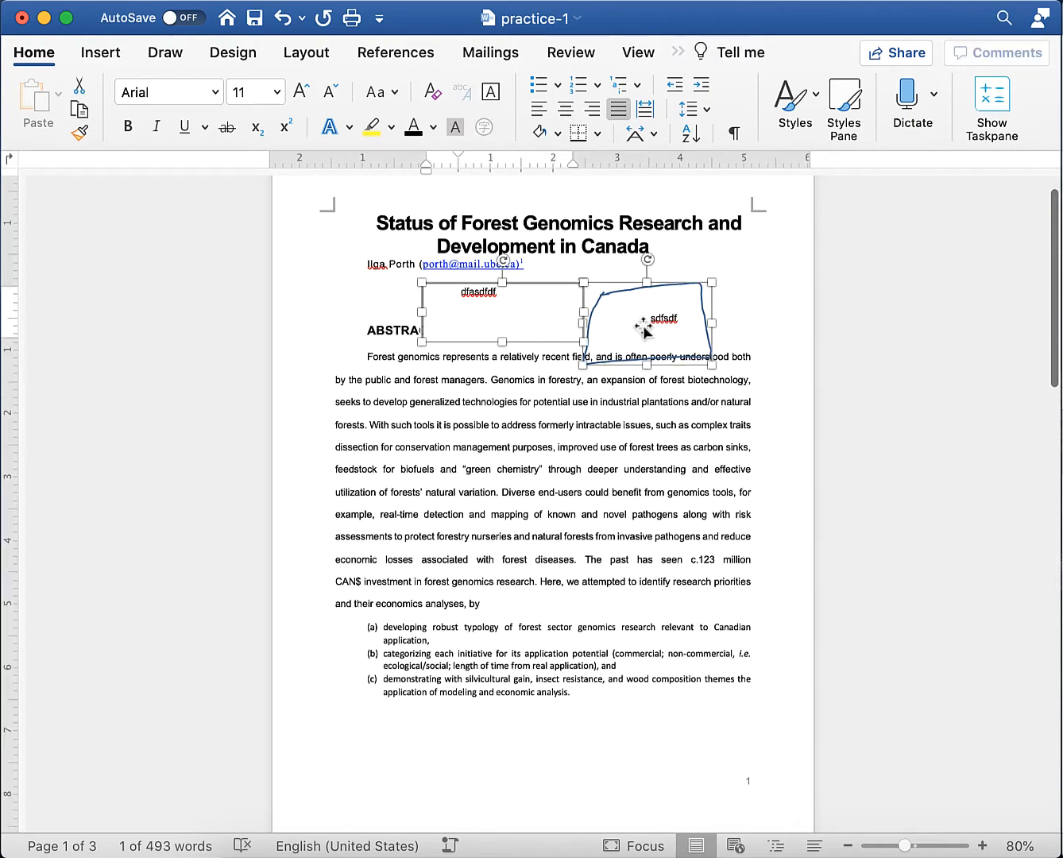
right_click(641, 323)
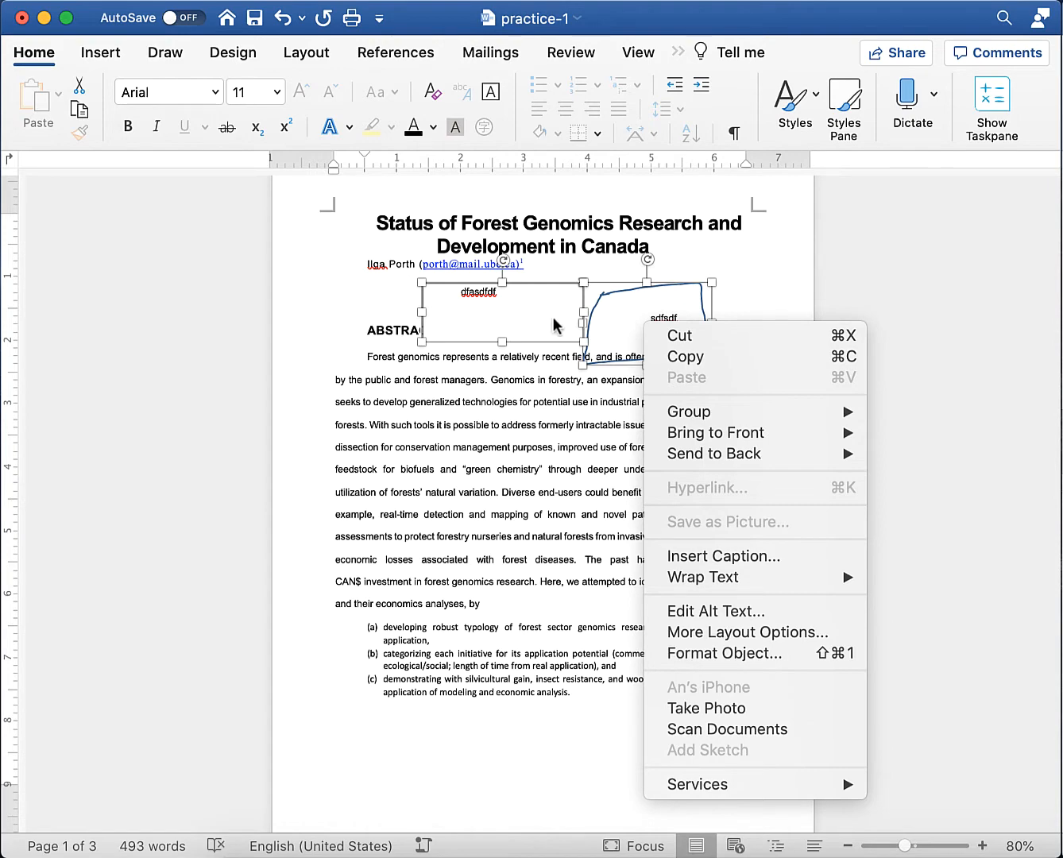
mouse_move(706, 410)
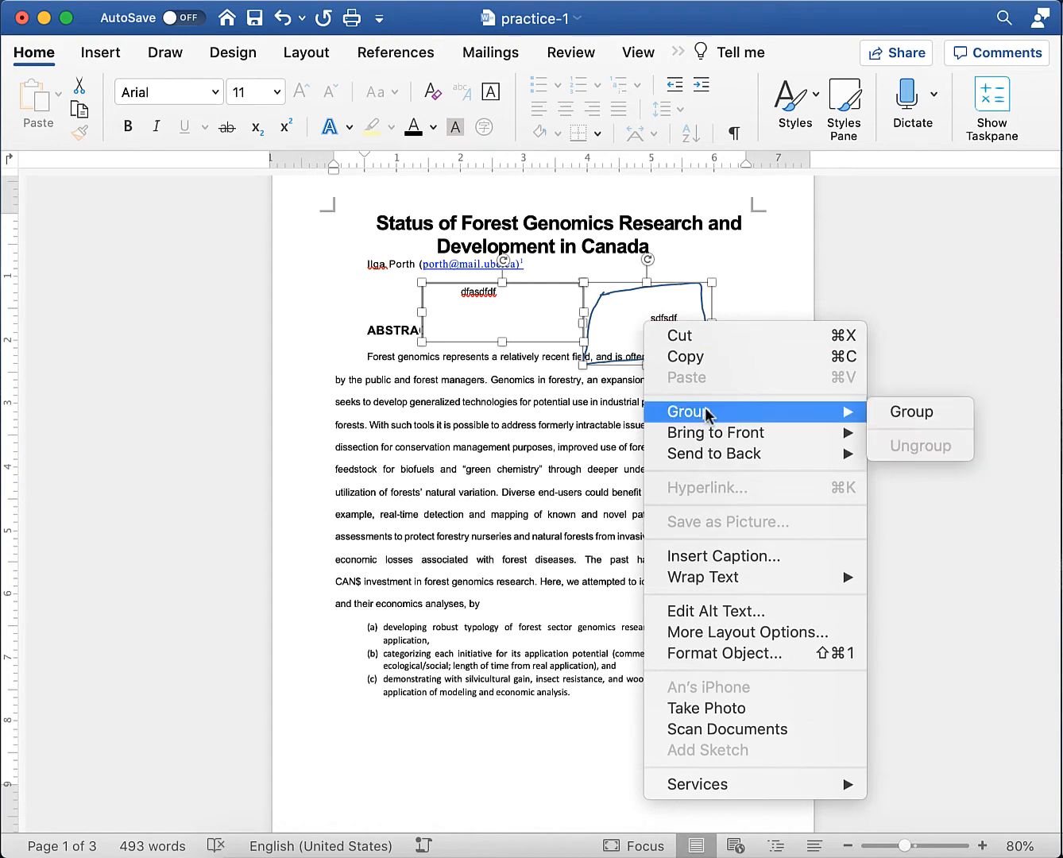
click(921, 410)
- Ungroup the two shapes back into separate objects
click(617, 356)
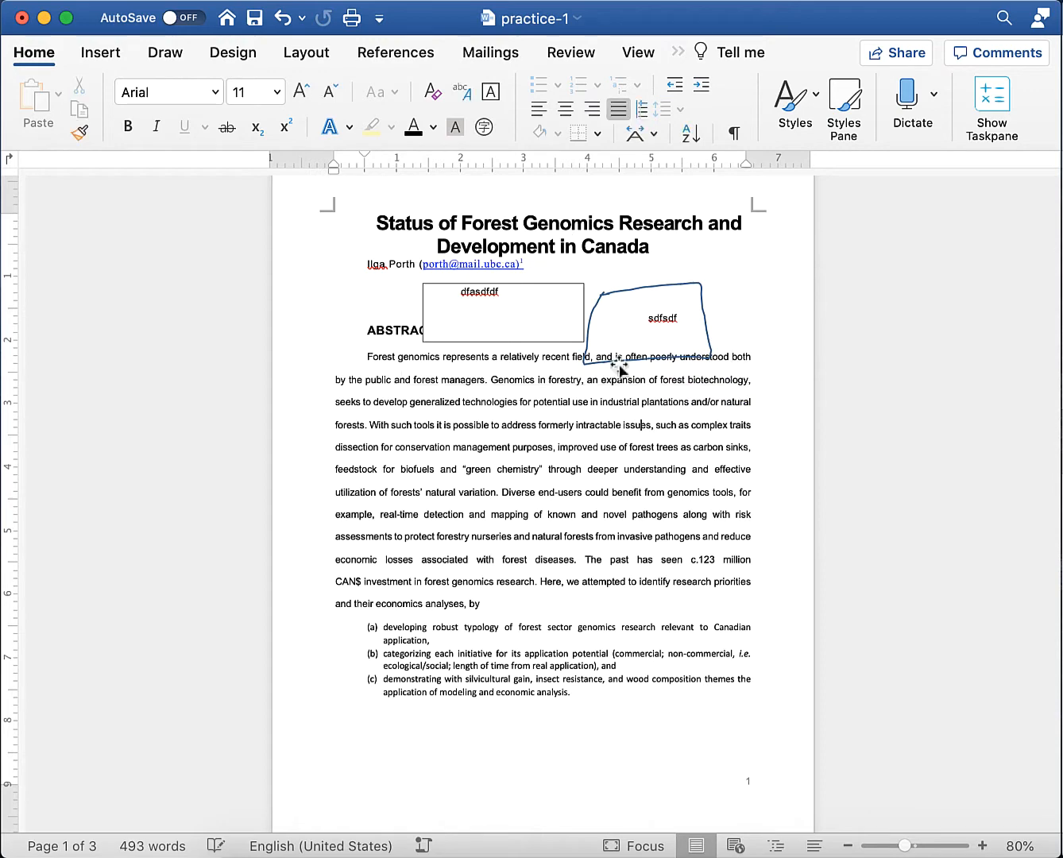
click(617, 332)
right_click(616, 330)
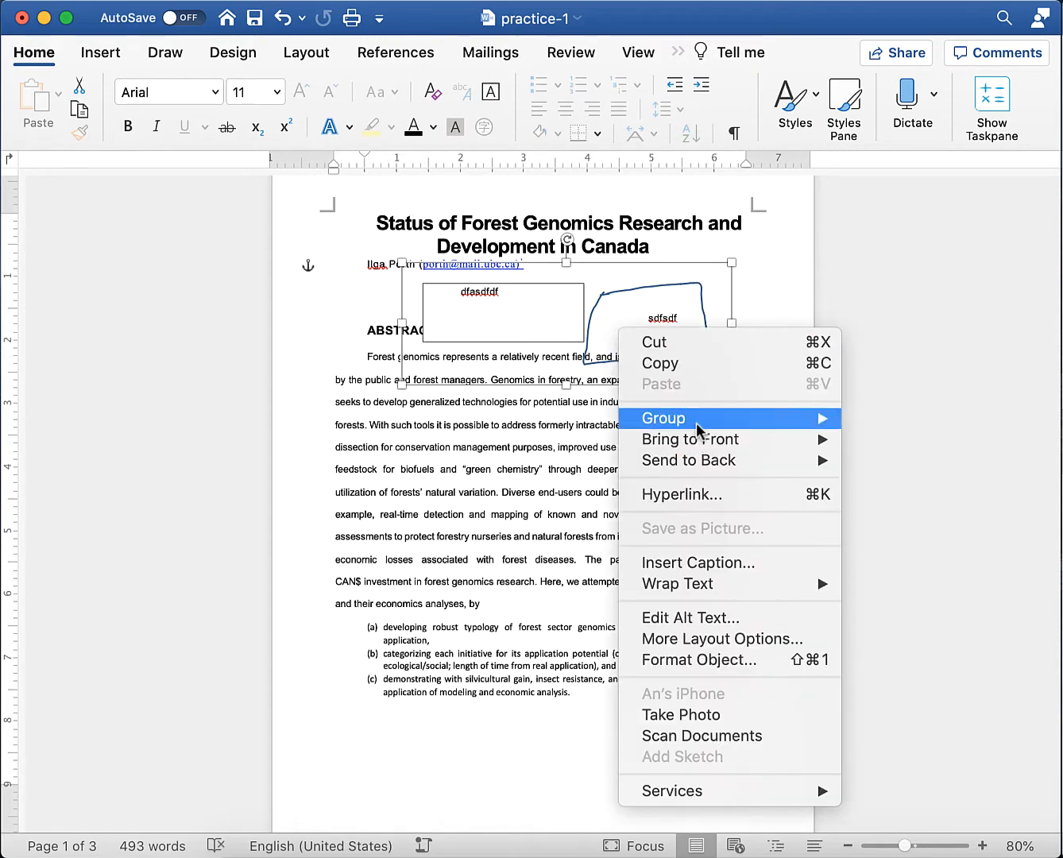
mouse_move(695, 429)
click(924, 454)
click(624, 438)
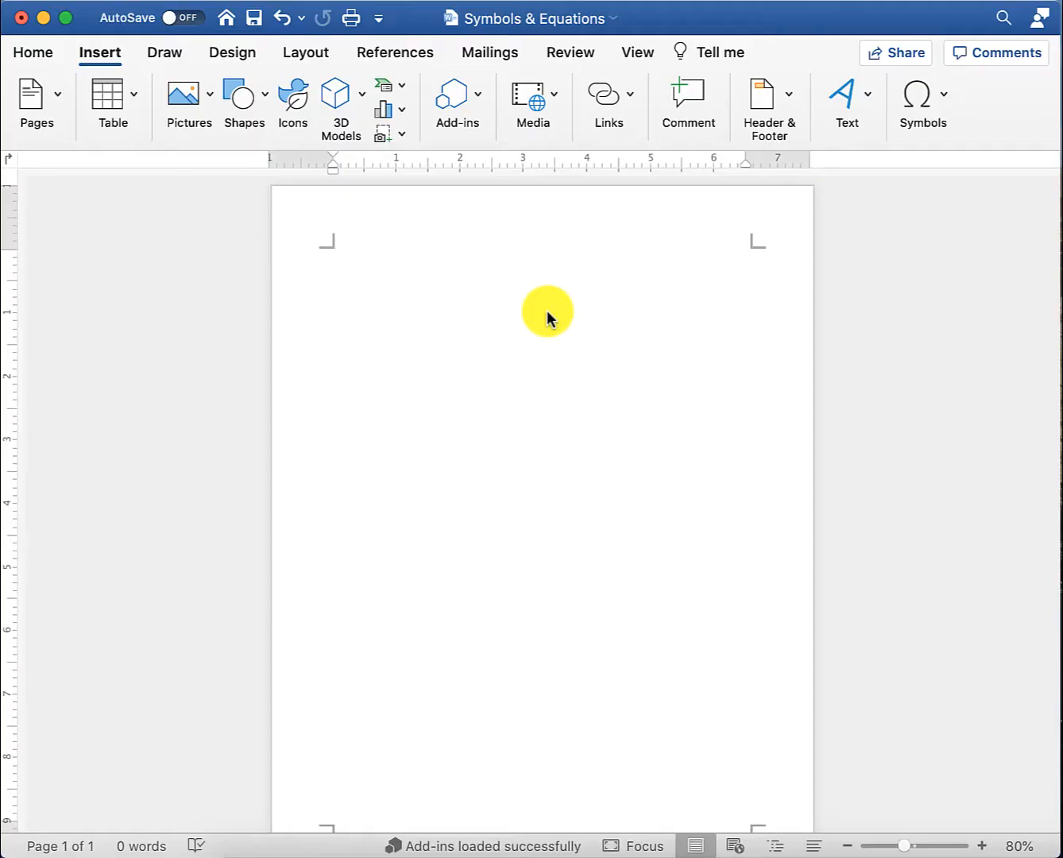
- Insert ϑ from the Symbol font via Advanced Symbol and open its Keyboard Shortcut settings
click(935, 95)
click(938, 167)
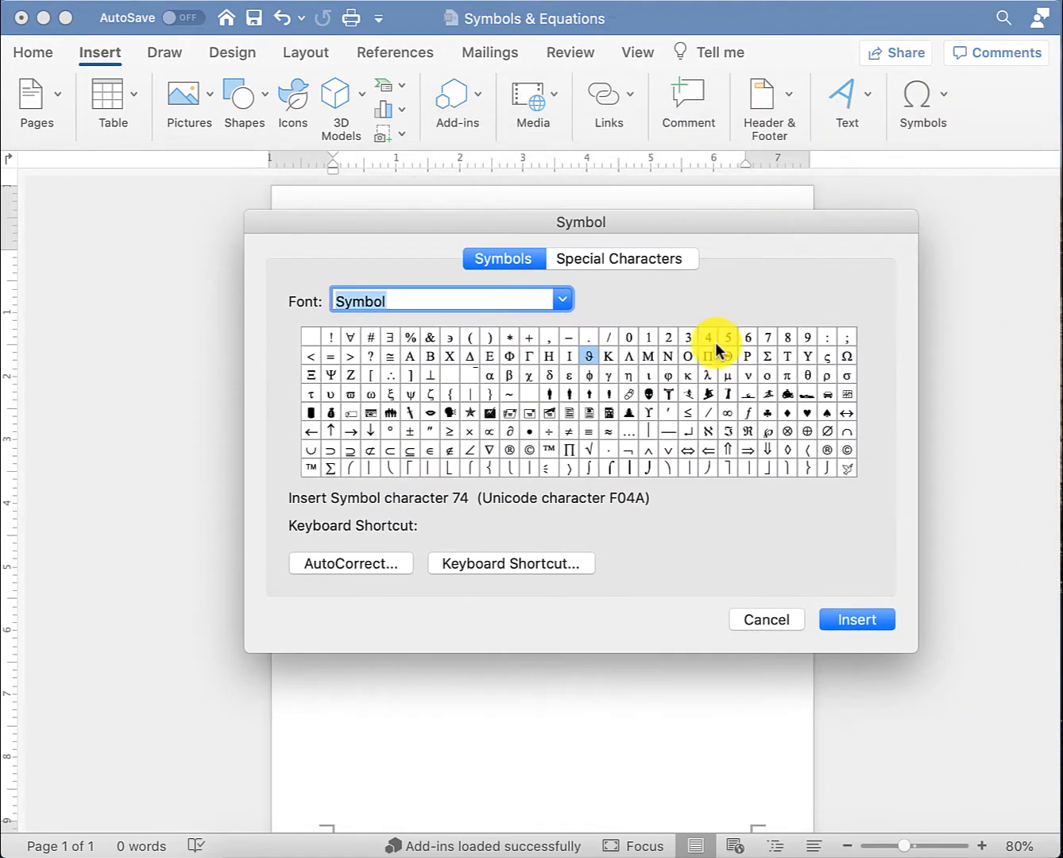
click(586, 358)
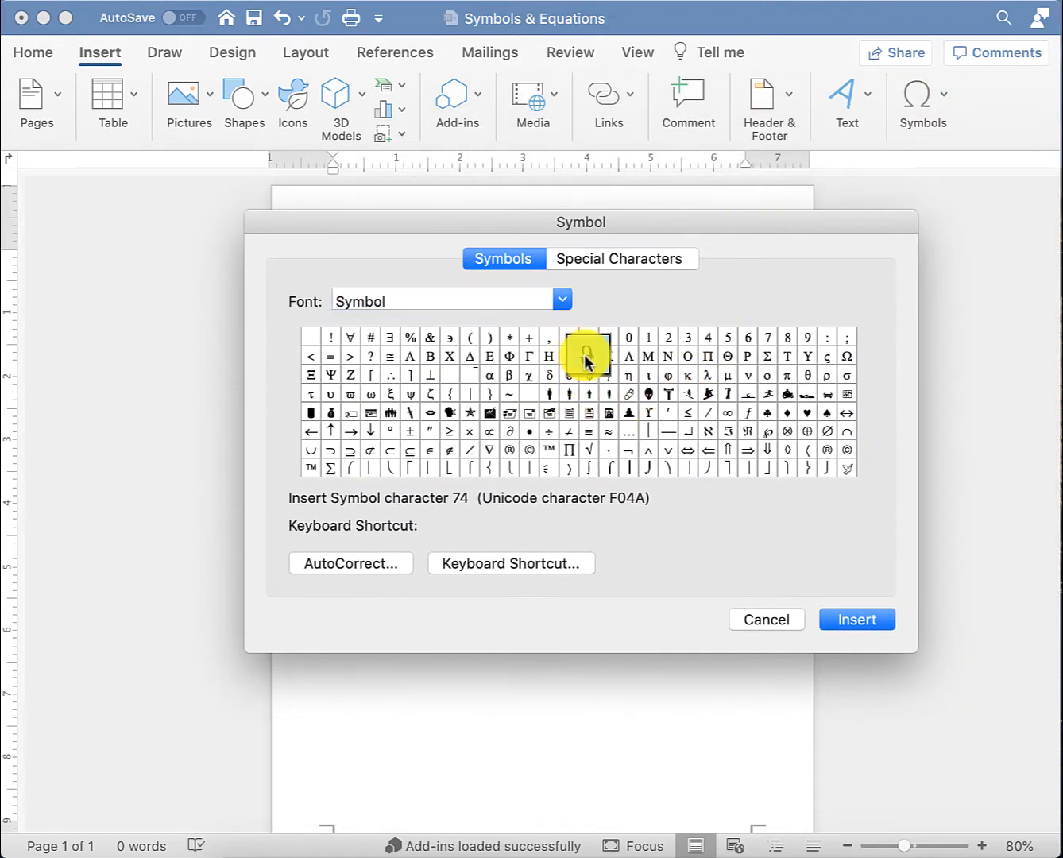
click(842, 620)
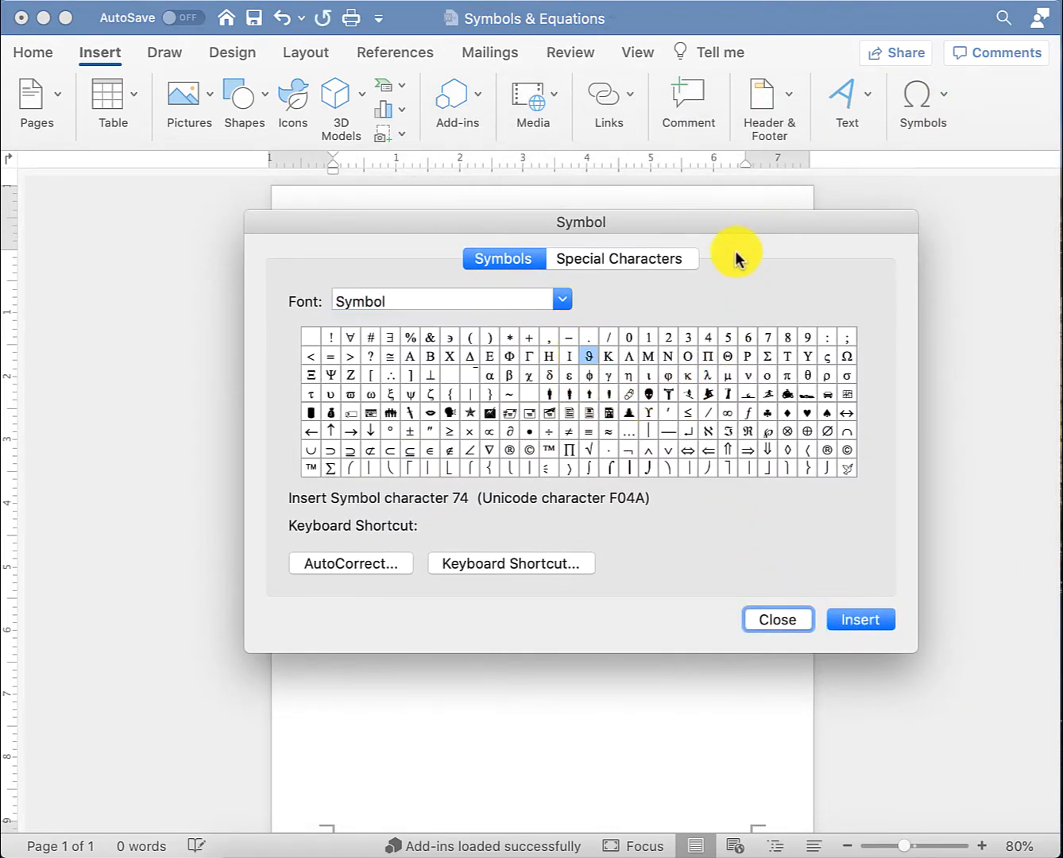
drag(728, 222, 723, 330)
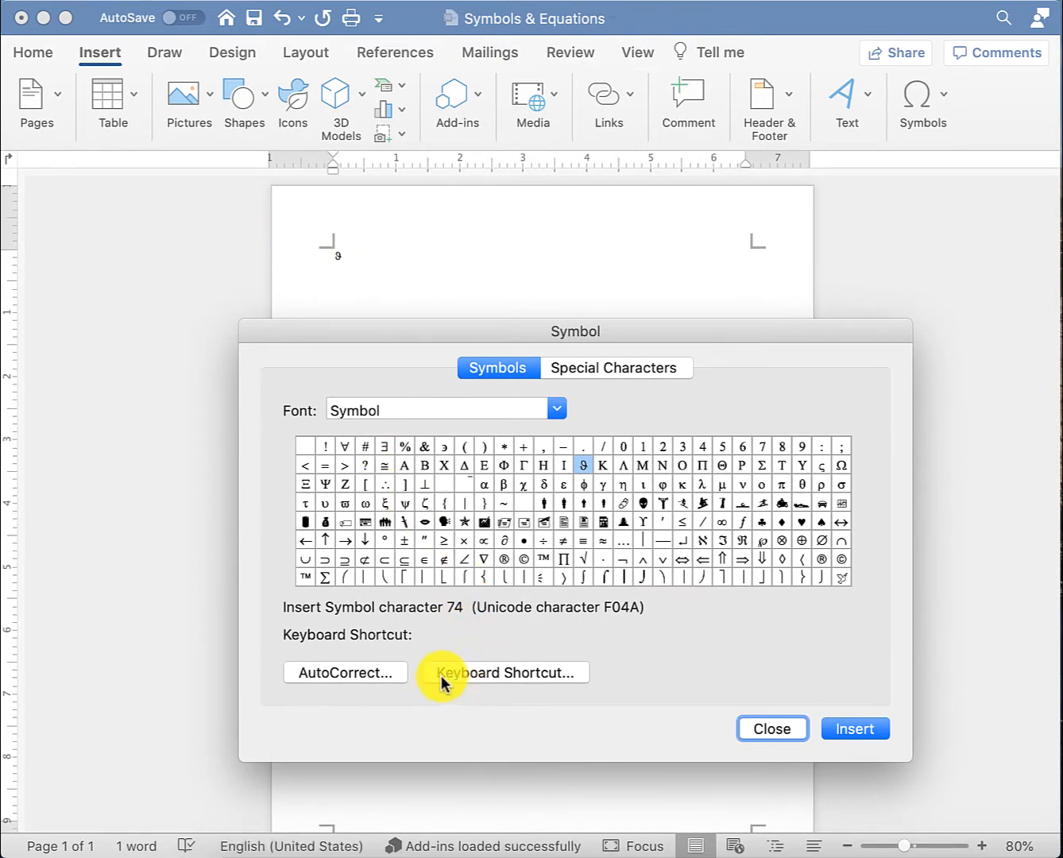
click(566, 678)
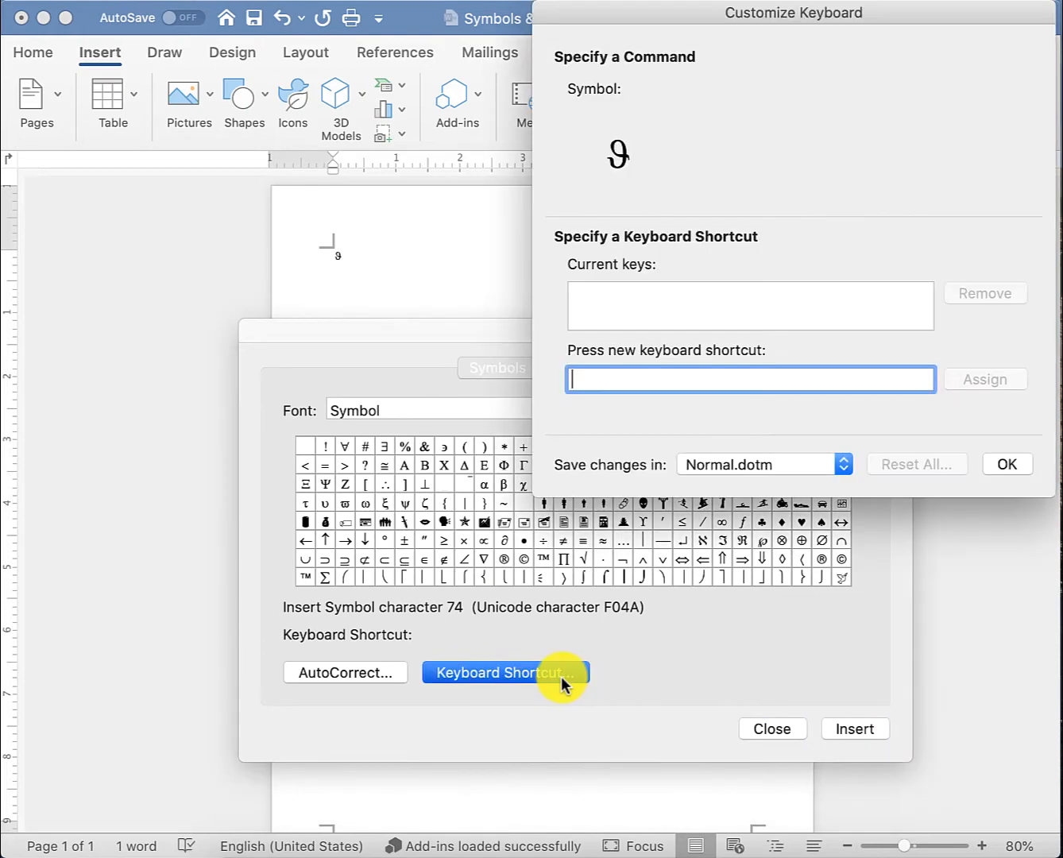
- Assign Command+Shift+A to ϑ, then use that shortcut to type a second ϑ
drag(724, 13, 592, 136)
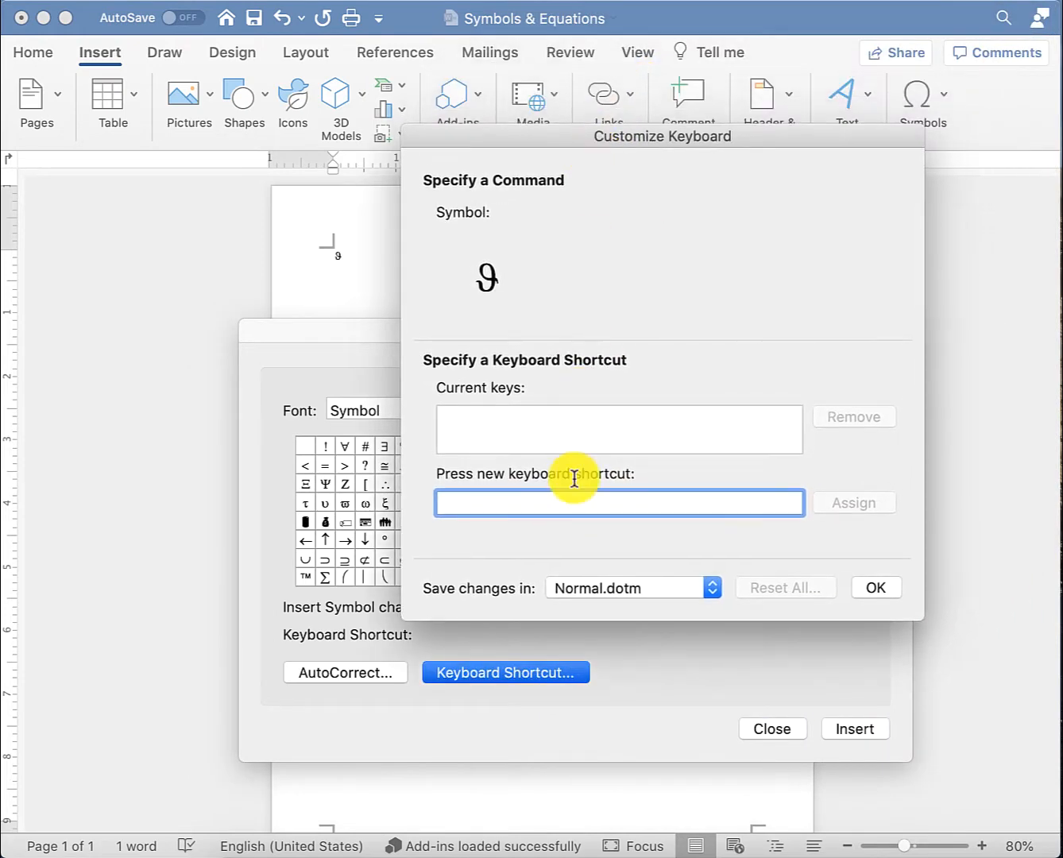
key(super+shift+a)
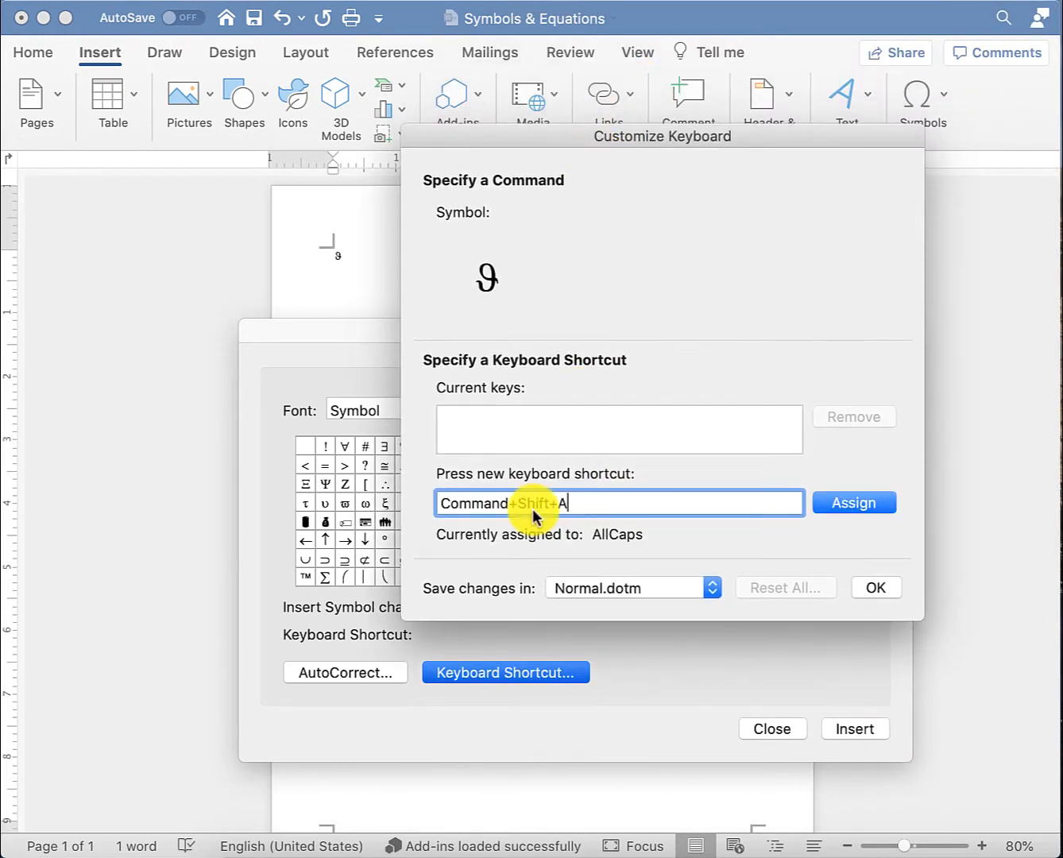
click(854, 505)
click(867, 592)
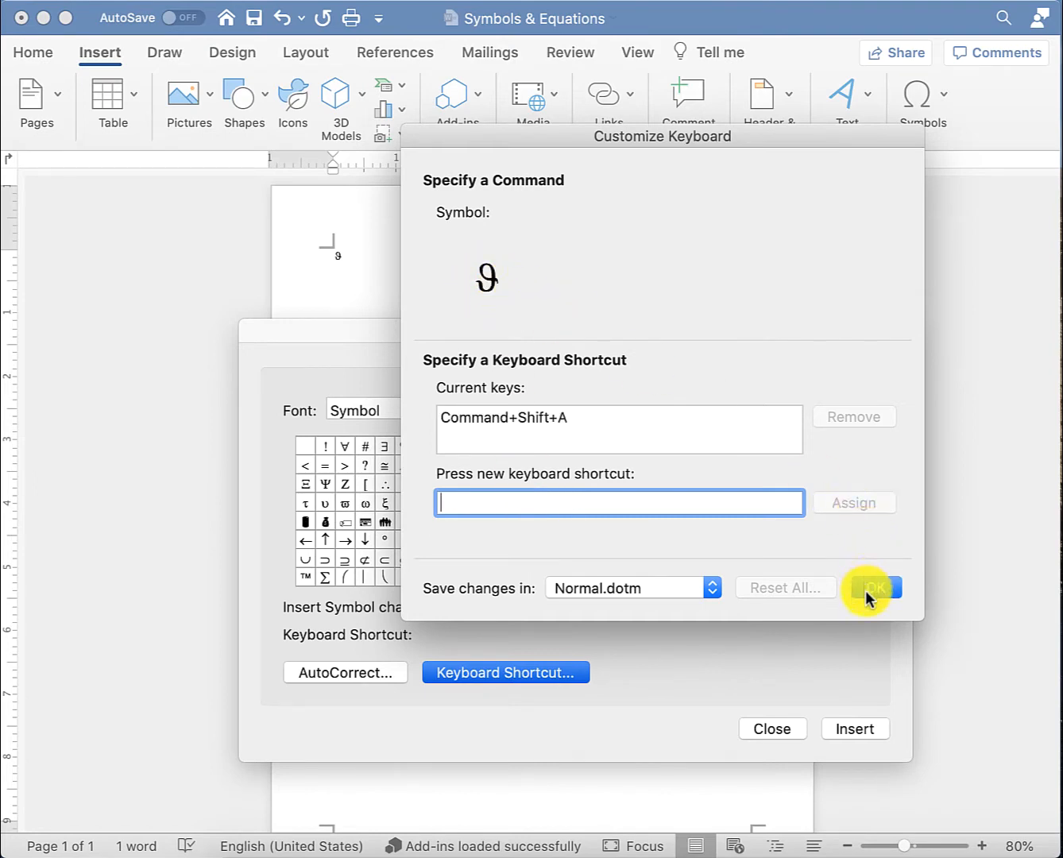
click(547, 421)
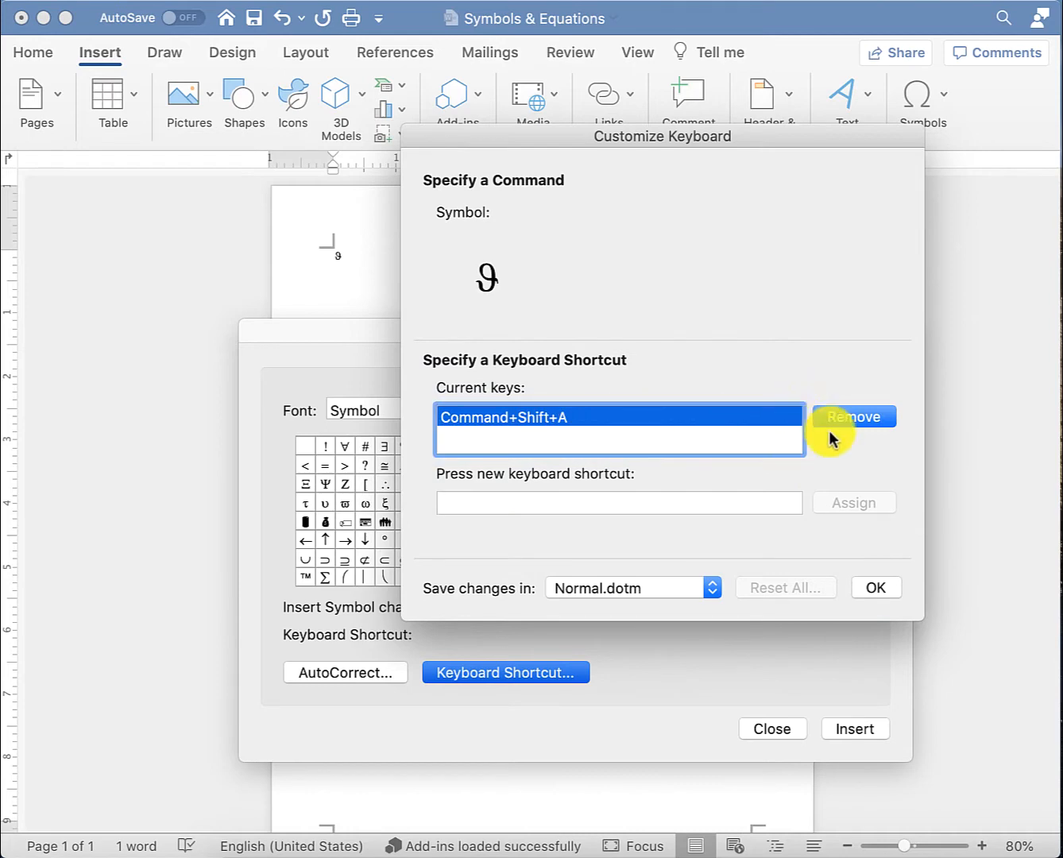
click(693, 504)
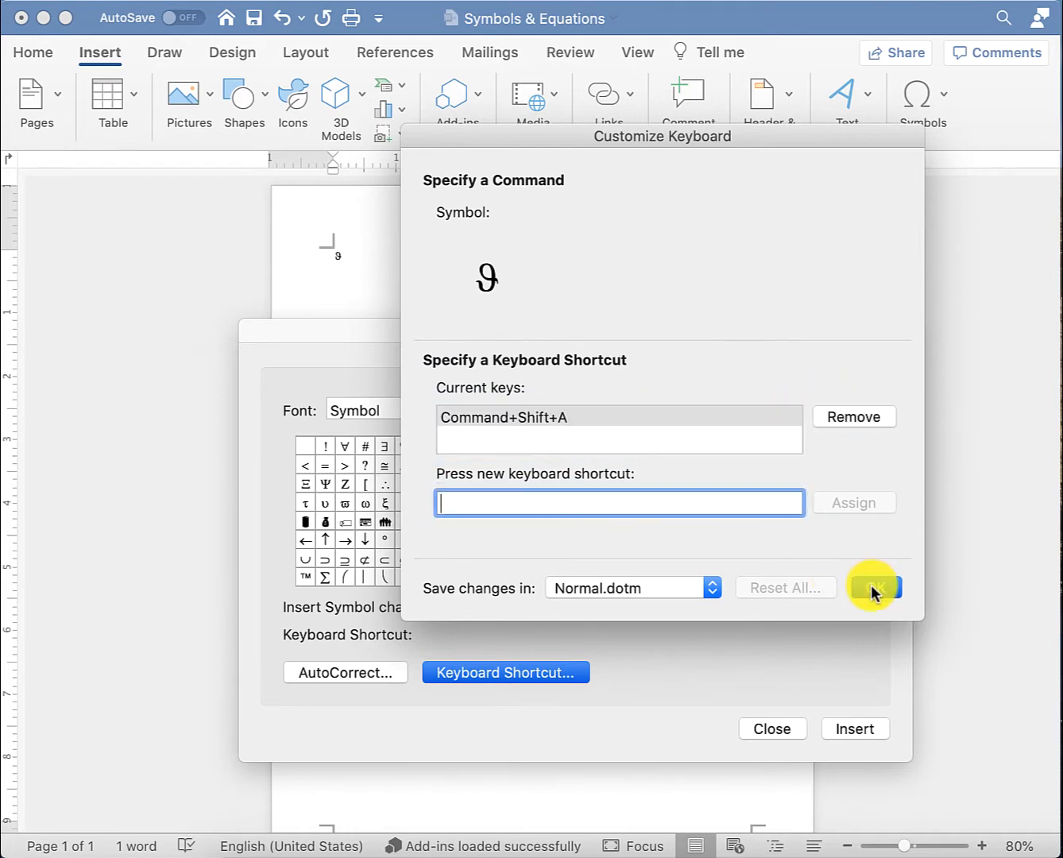
click(873, 588)
click(769, 728)
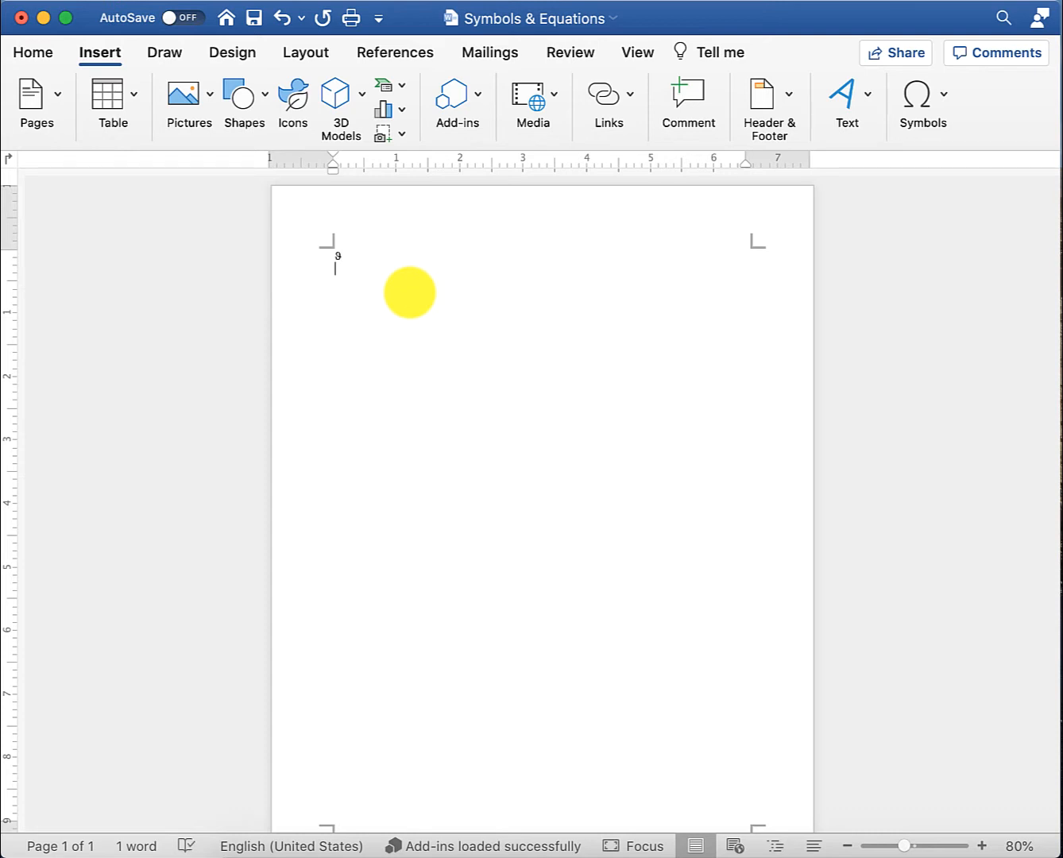
key(super+shift+a)
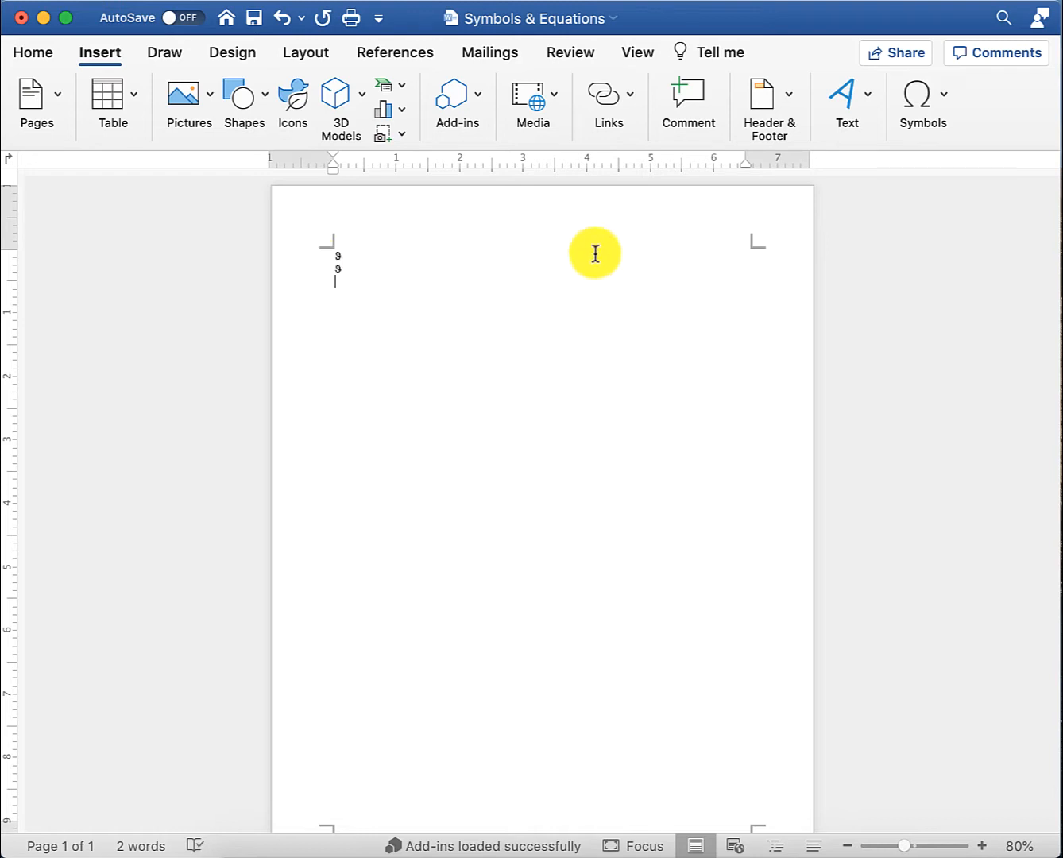
- Insert a blank equation and browse the built-in Equation examples
click(902, 101)
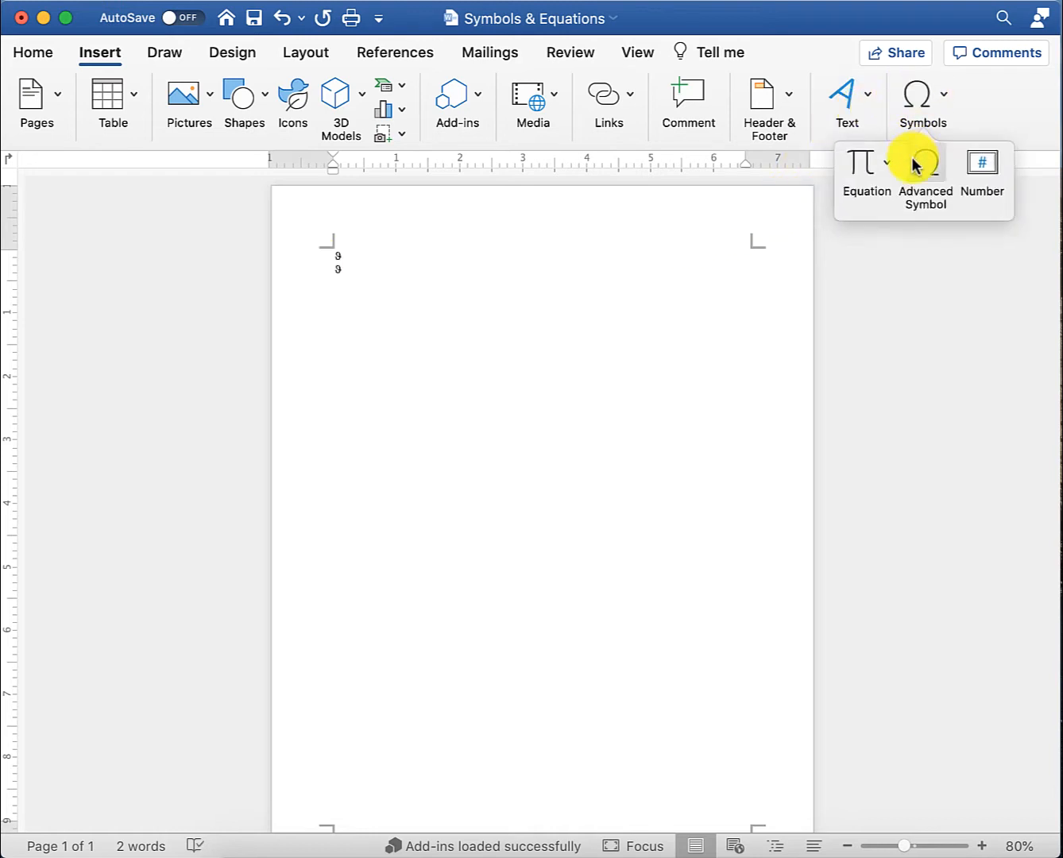
click(867, 173)
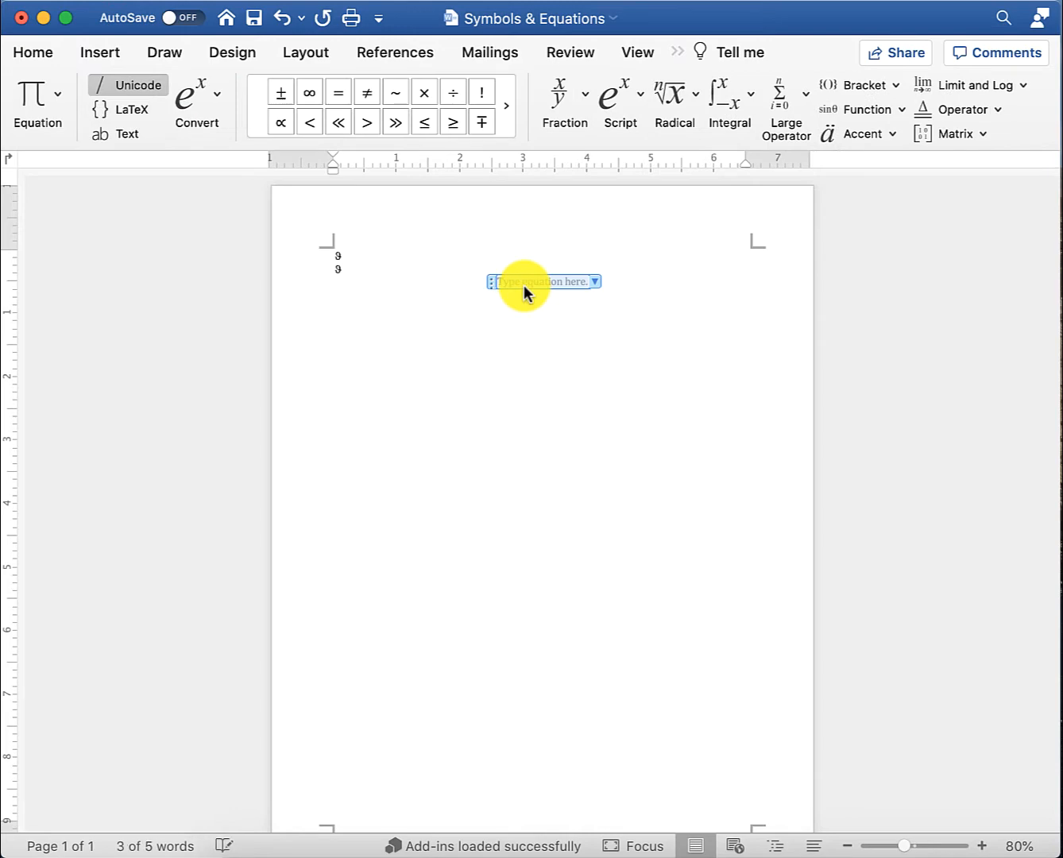
click(32, 94)
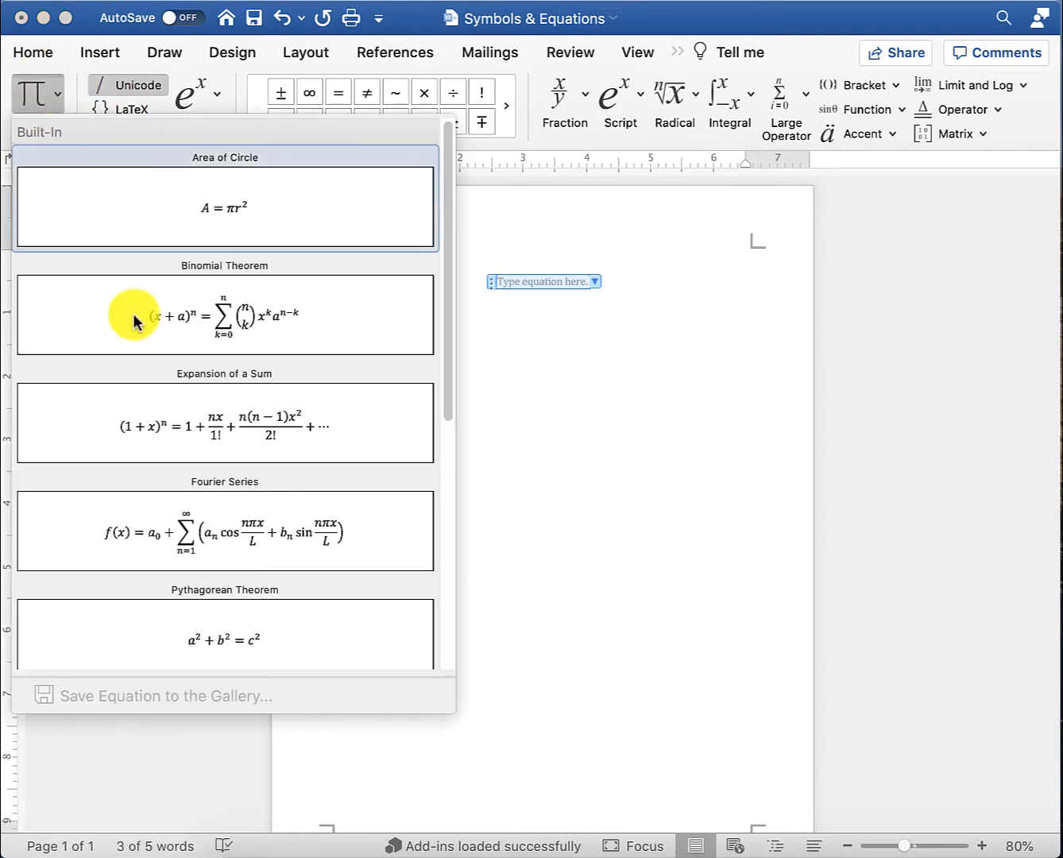
scroll(171, 398, down, 2)
scroll(171, 397, down, 5)
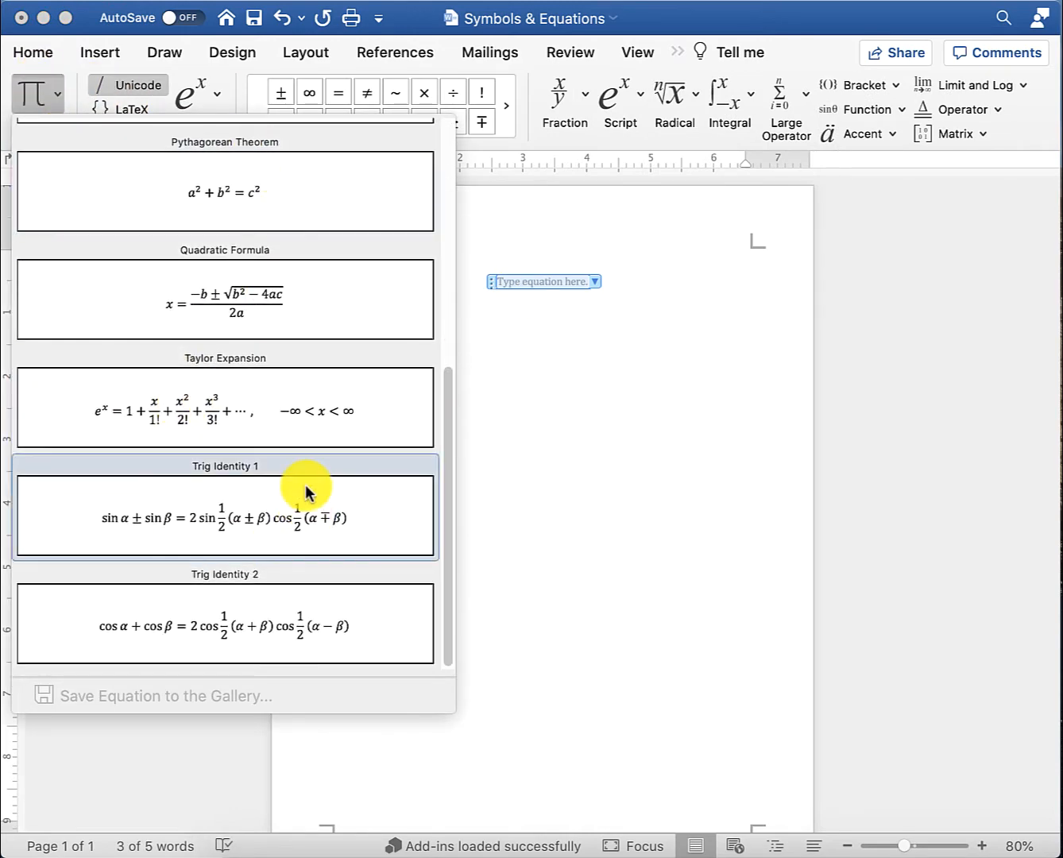
click(550, 285)
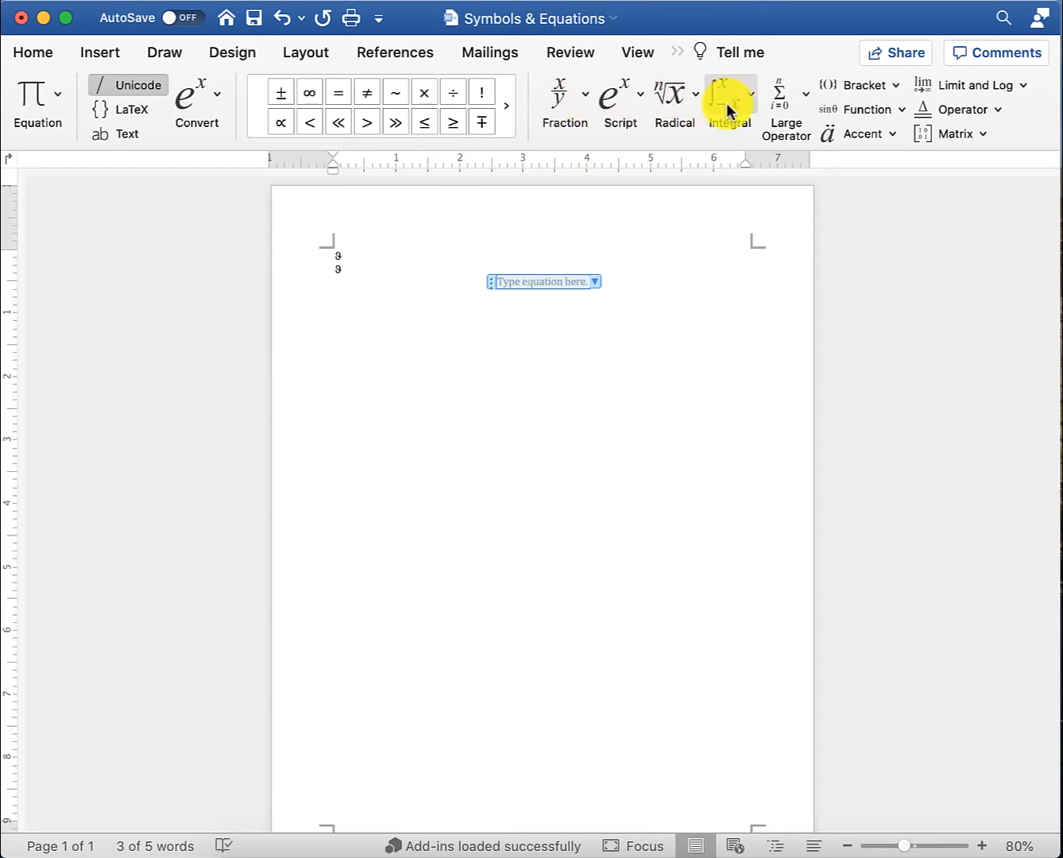
- Browse the Fraction and Radical layouts, then view the Draw tab and return to Insert
click(573, 99)
click(635, 99)
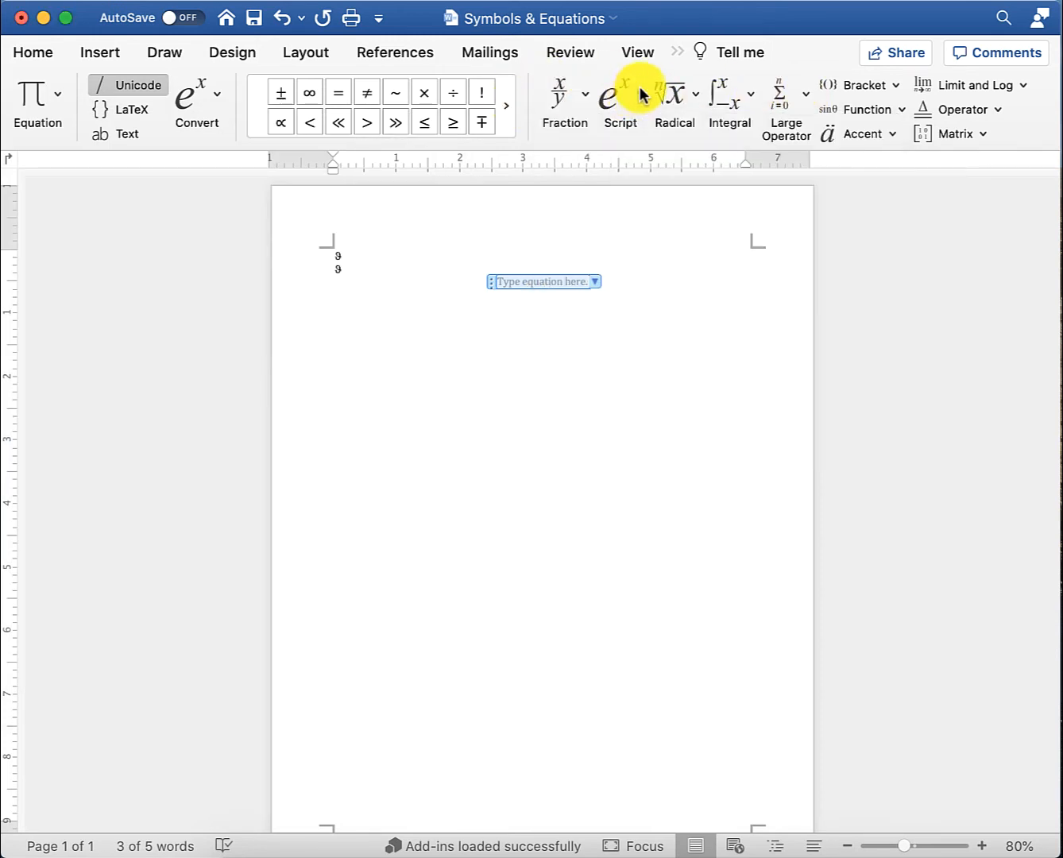
click(697, 99)
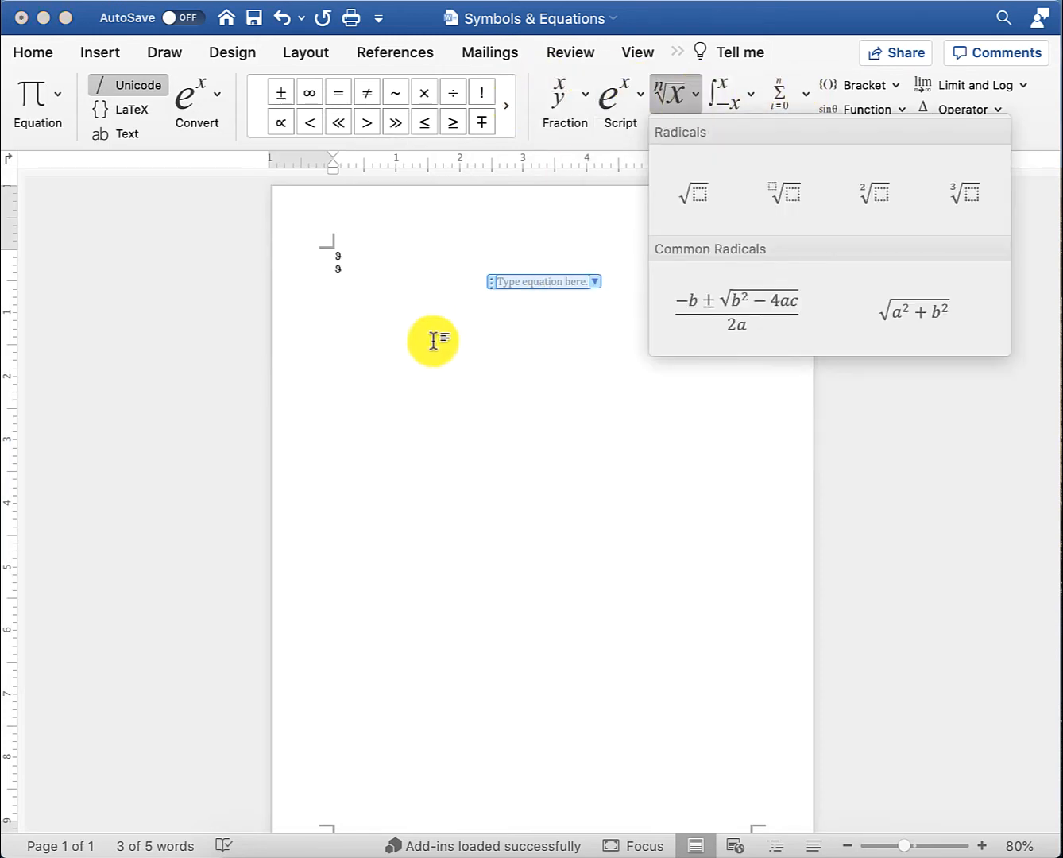
click(519, 287)
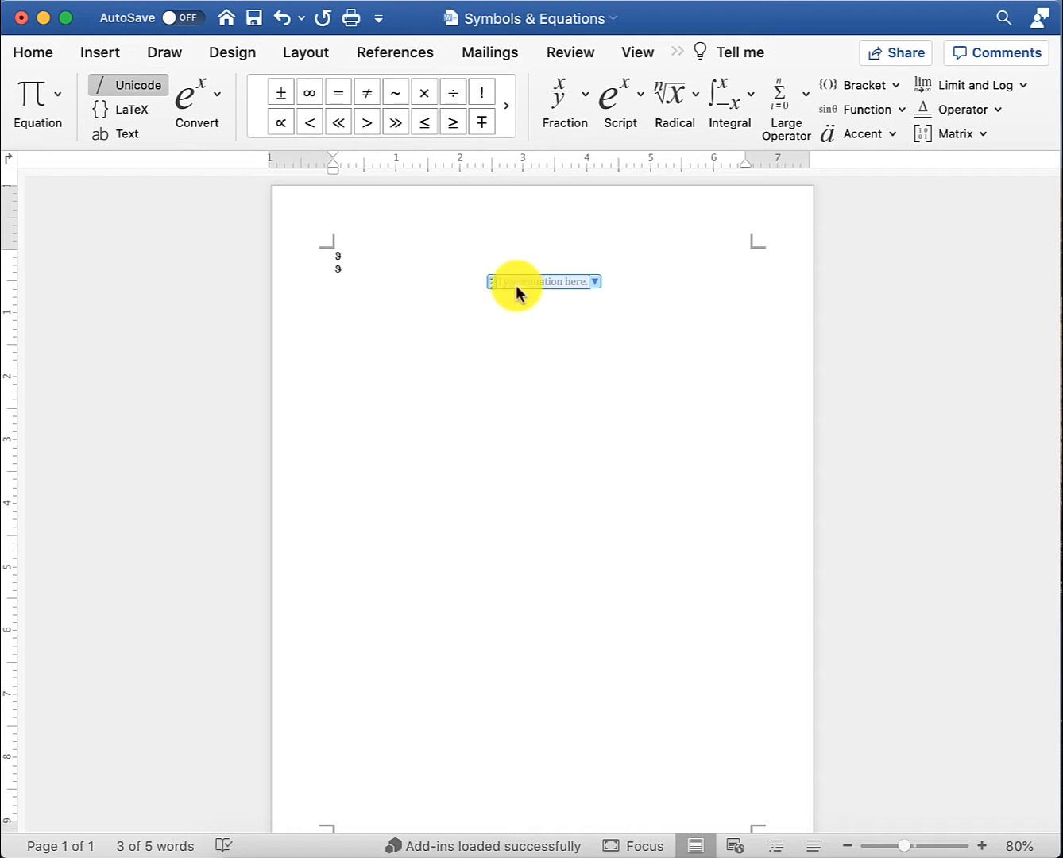
click(148, 57)
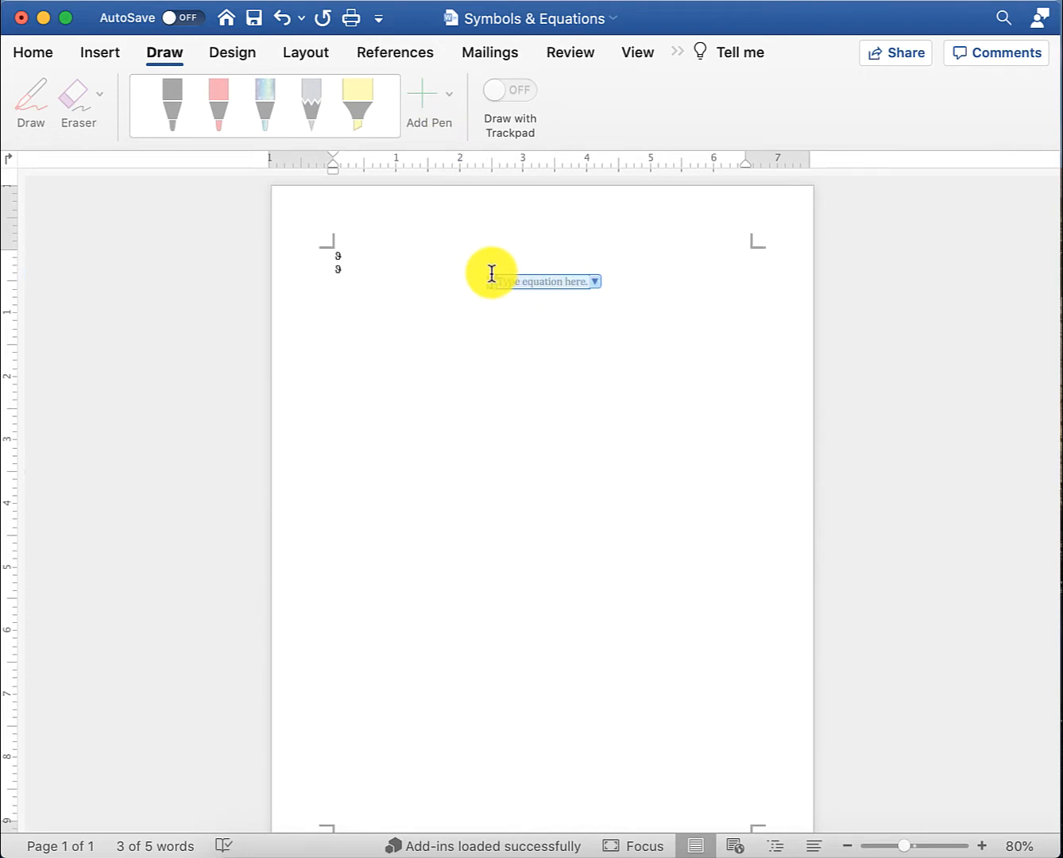
click(118, 54)
- Search the Office add-in store for 'myscript', add MyScript Math Sample and accept its terms
click(479, 119)
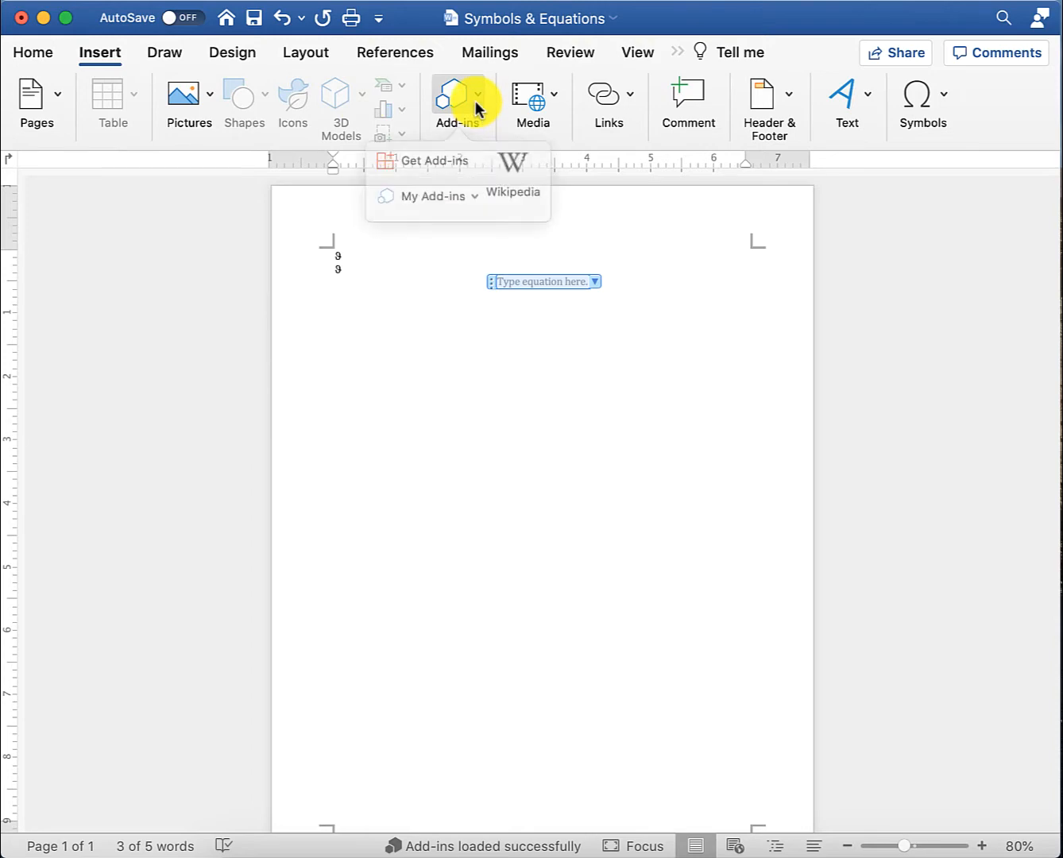
click(431, 162)
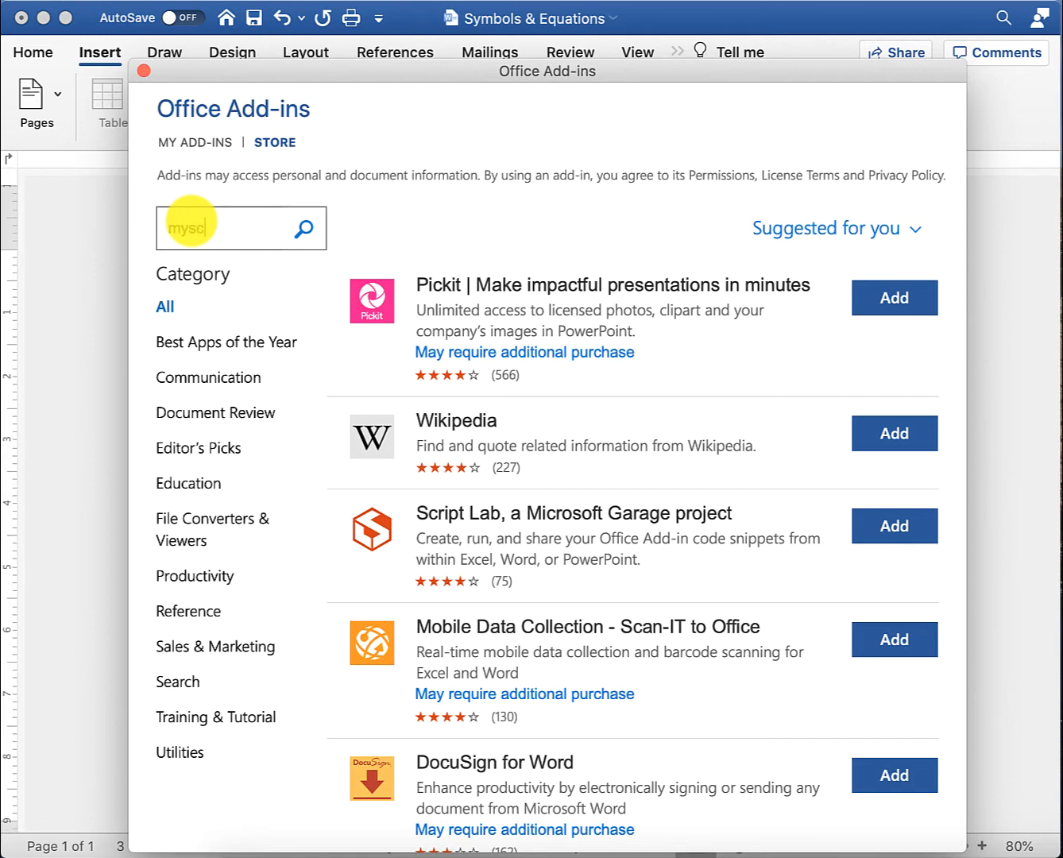
click(190, 227)
text(myscript)
key(Return)
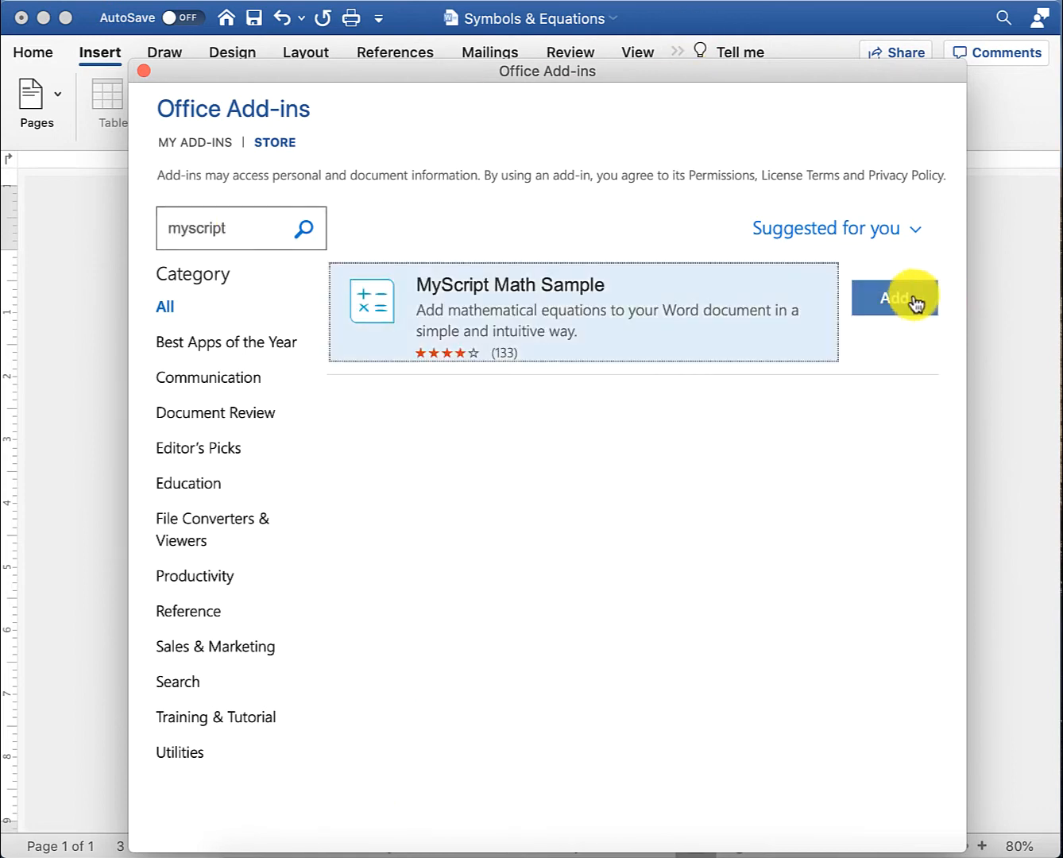
click(913, 301)
click(758, 644)
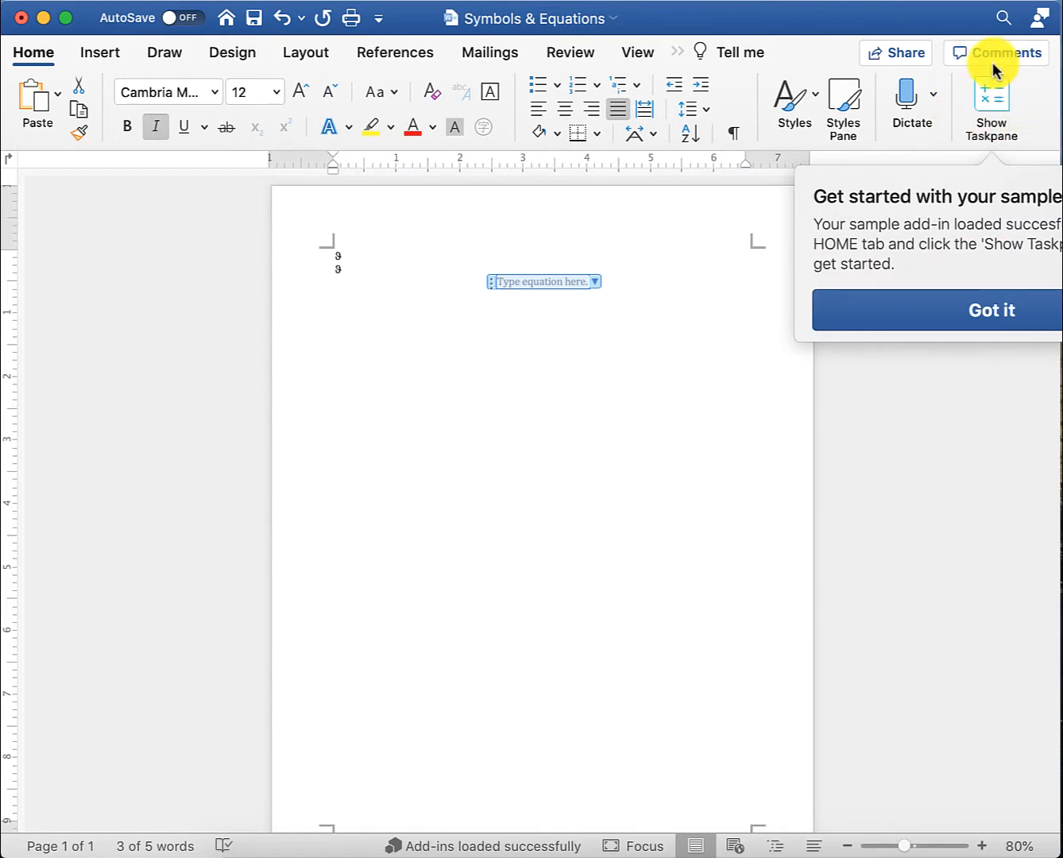
- Handwrite A + B = c in the MyScript Math Sample pane and send it into the equation box
click(999, 107)
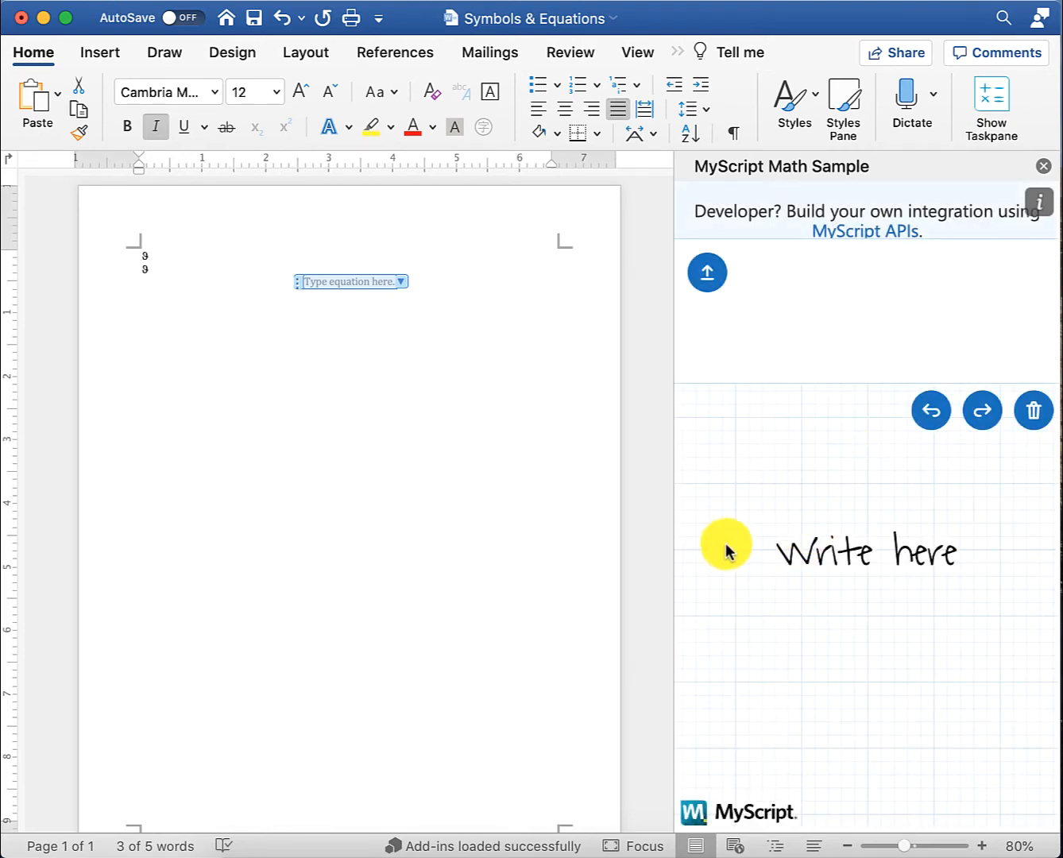
drag(743, 516, 727, 569)
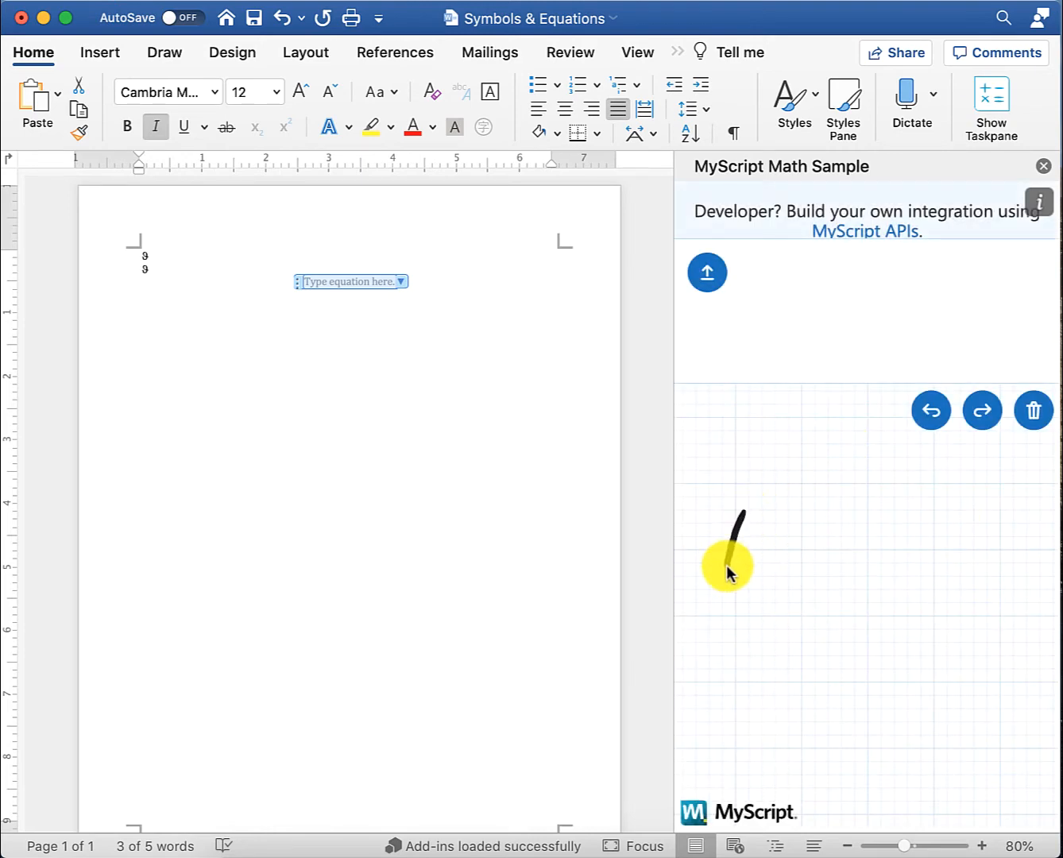
mouse_move(740, 515)
mouse_down()
mouse_move(779, 567)
mouse_move(820, 540)
mouse_move(804, 553)
mouse_move(843, 559)
mouse_move(934, 527)
mouse_move(935, 547)
mouse_move(989, 562)
mouse_up()
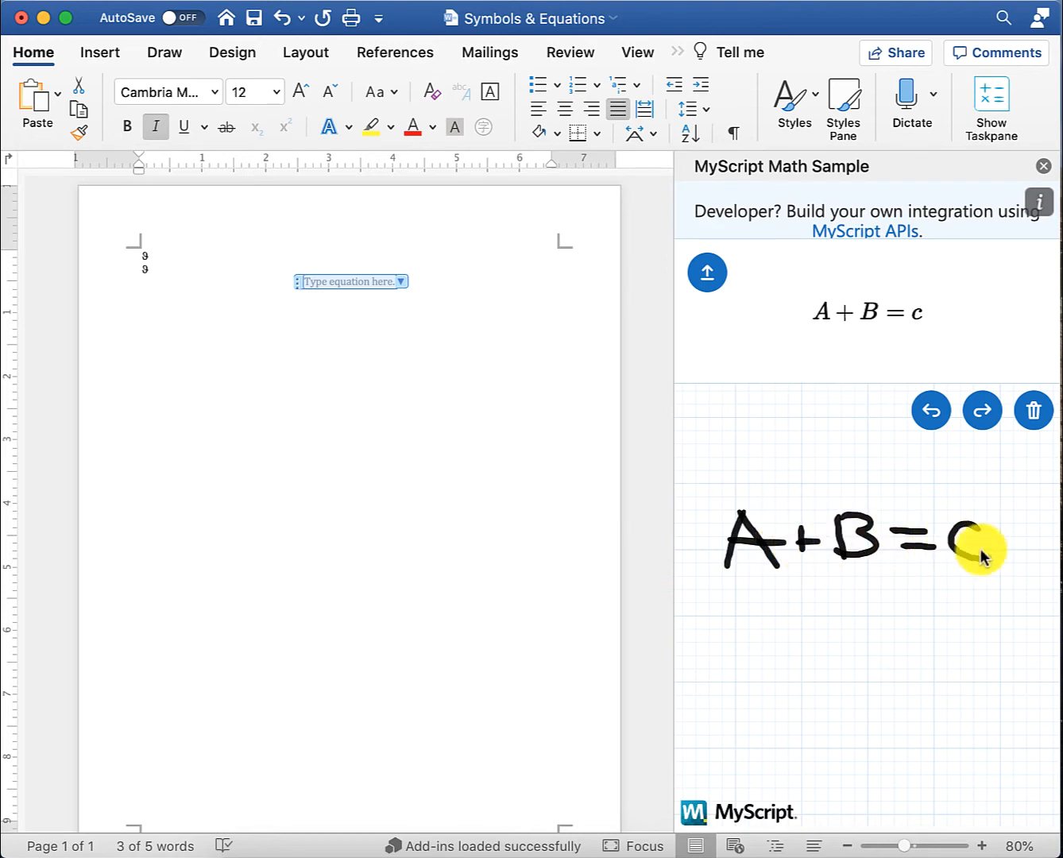
click(707, 273)
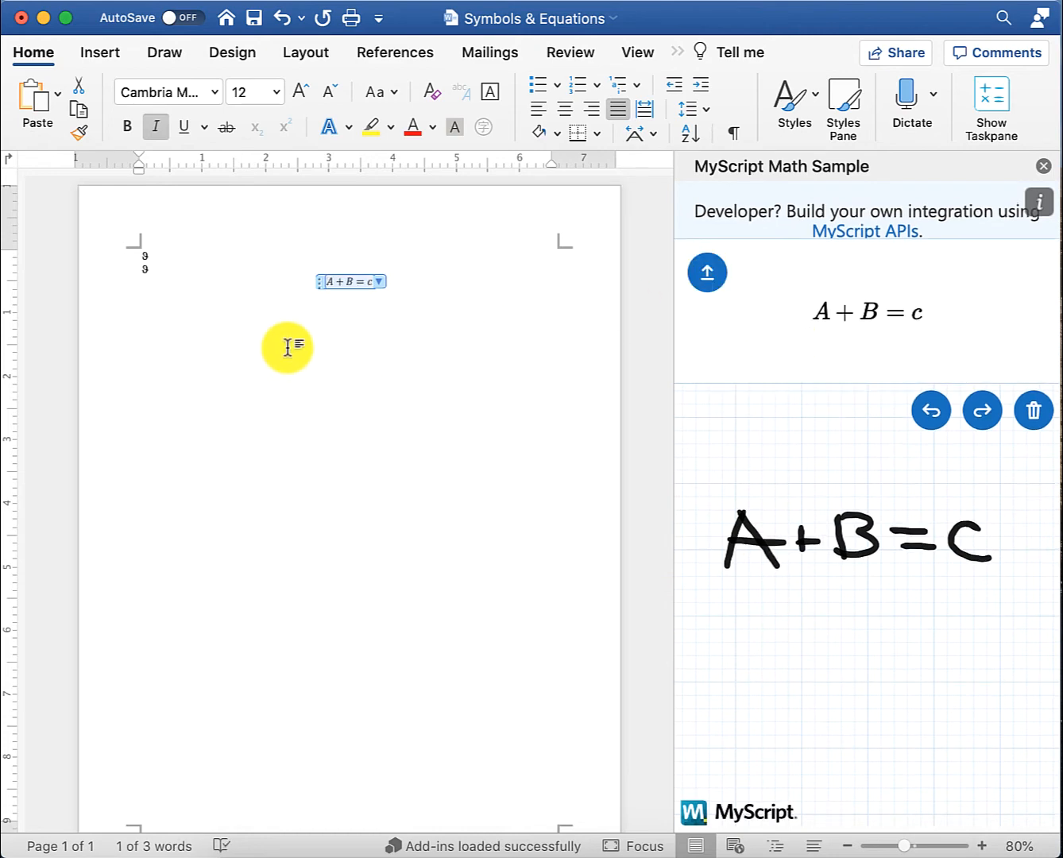
click(360, 298)
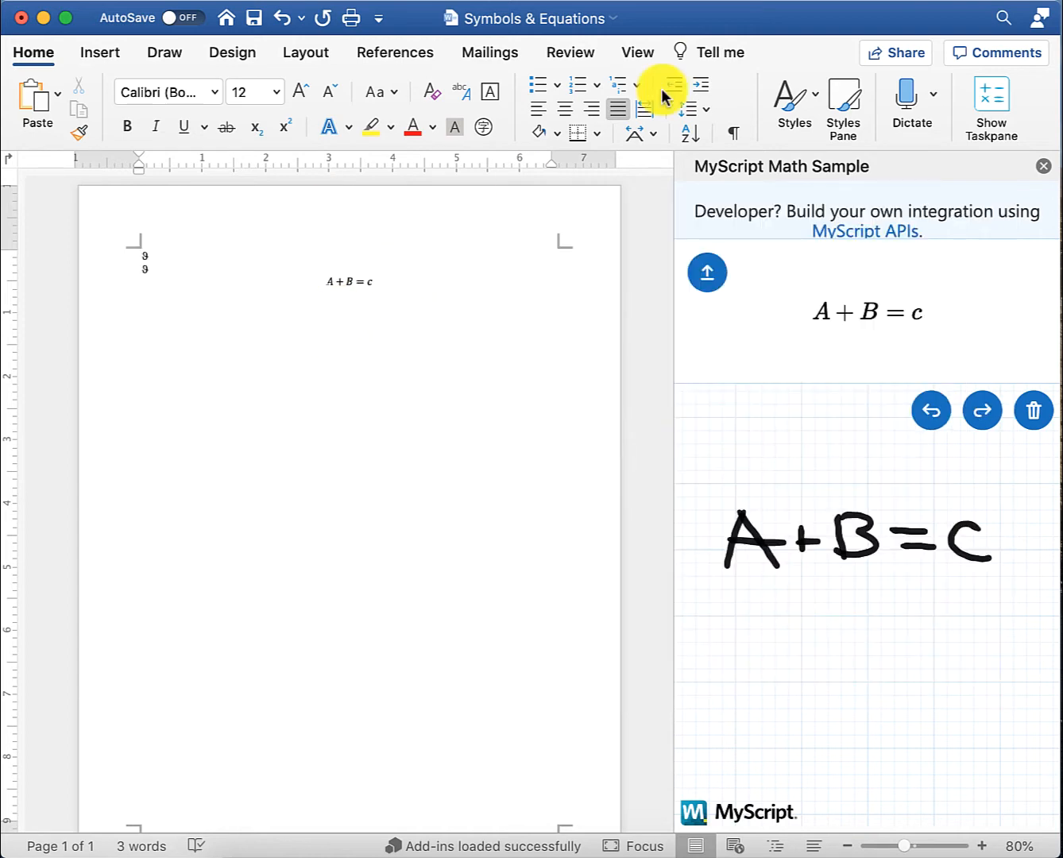
- Close the MyScript pane and save A+B=c as a new equation under General
click(1044, 166)
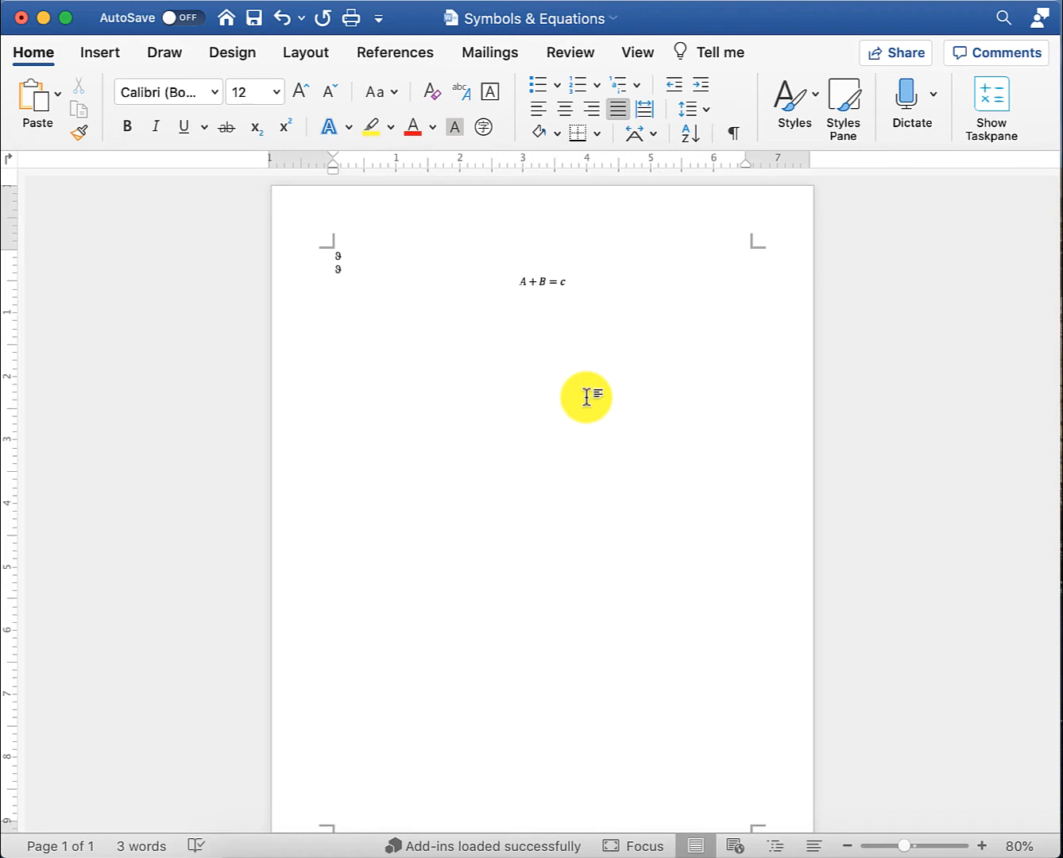
right_click(542, 283)
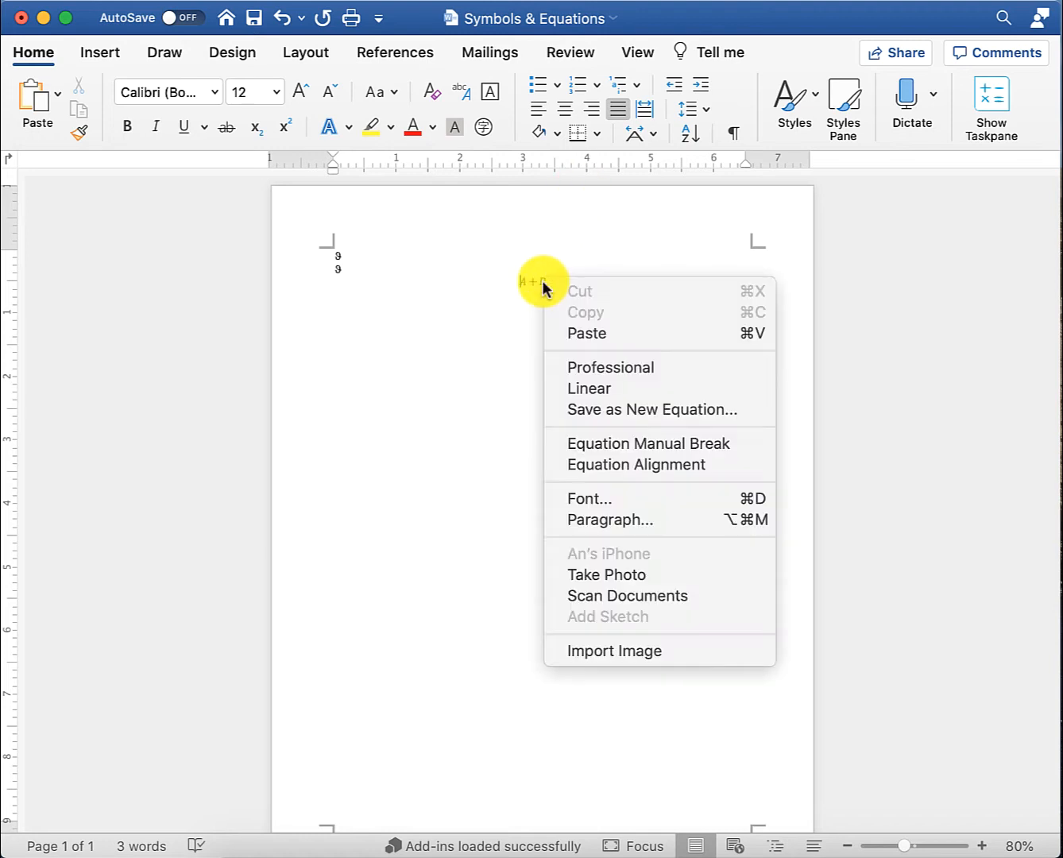
click(704, 411)
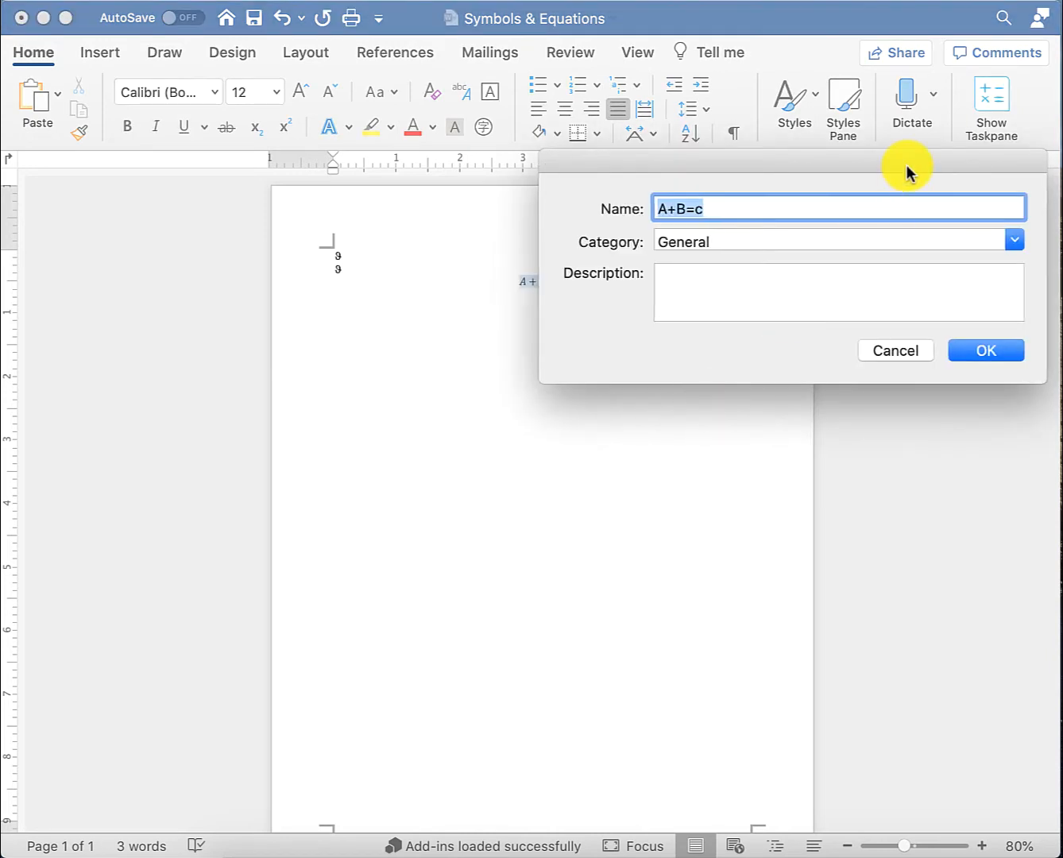
drag(908, 174, 726, 348)
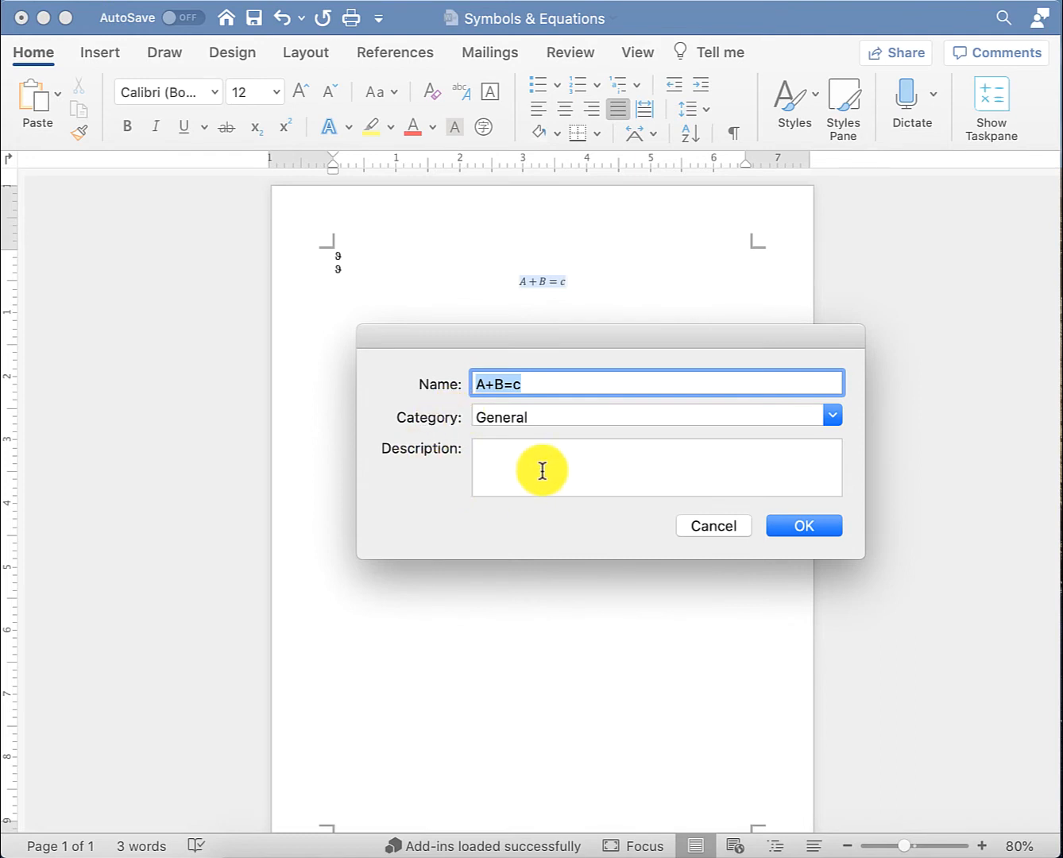
click(804, 526)
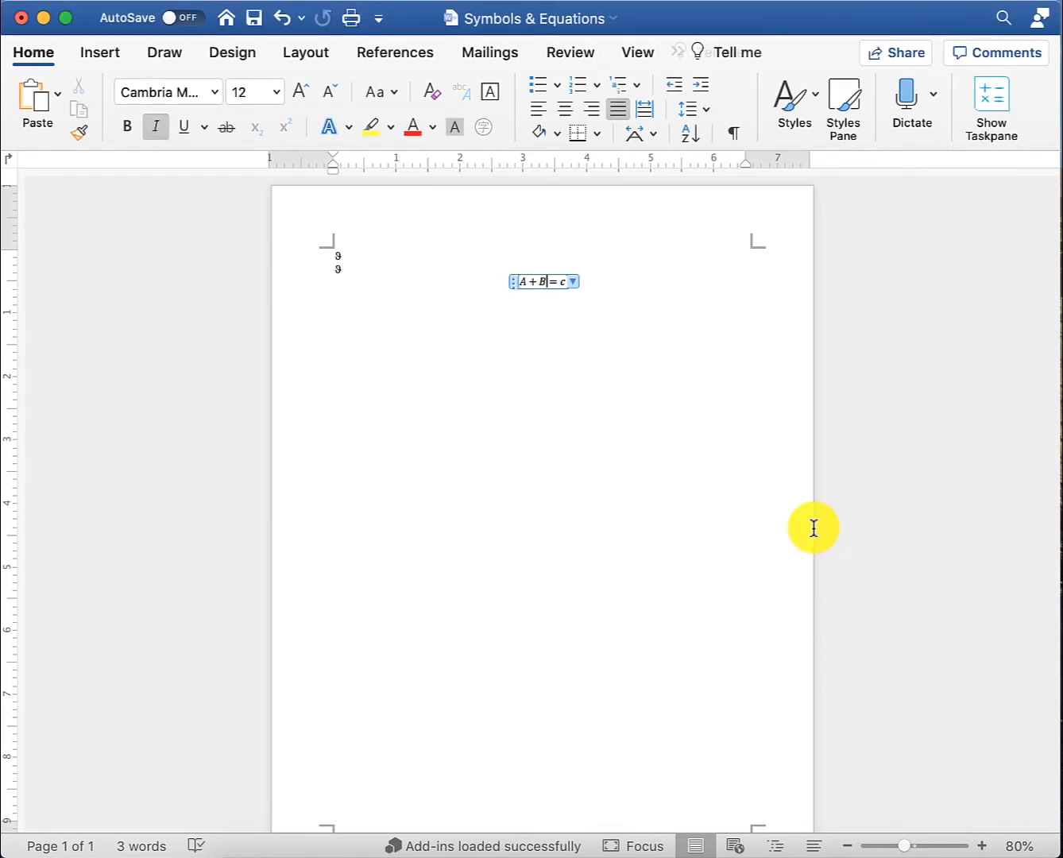
- Check that A+B=c now appears in the Equation gallery
click(487, 308)
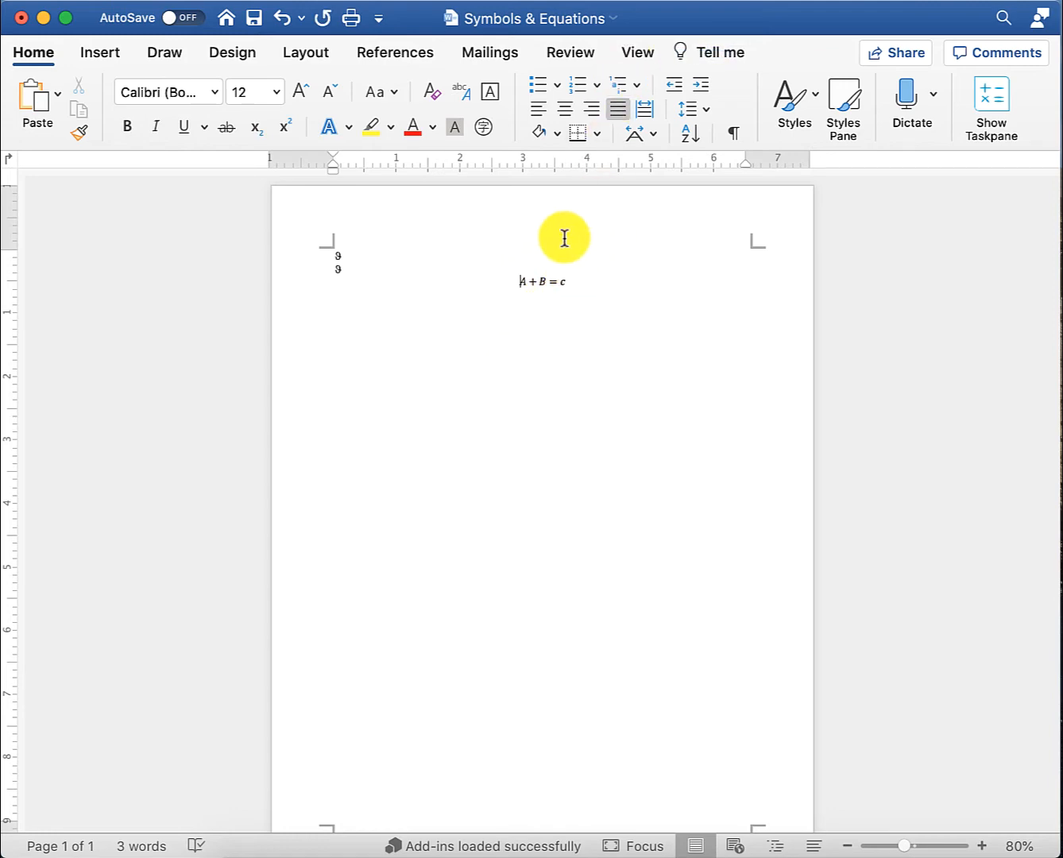
click(544, 279)
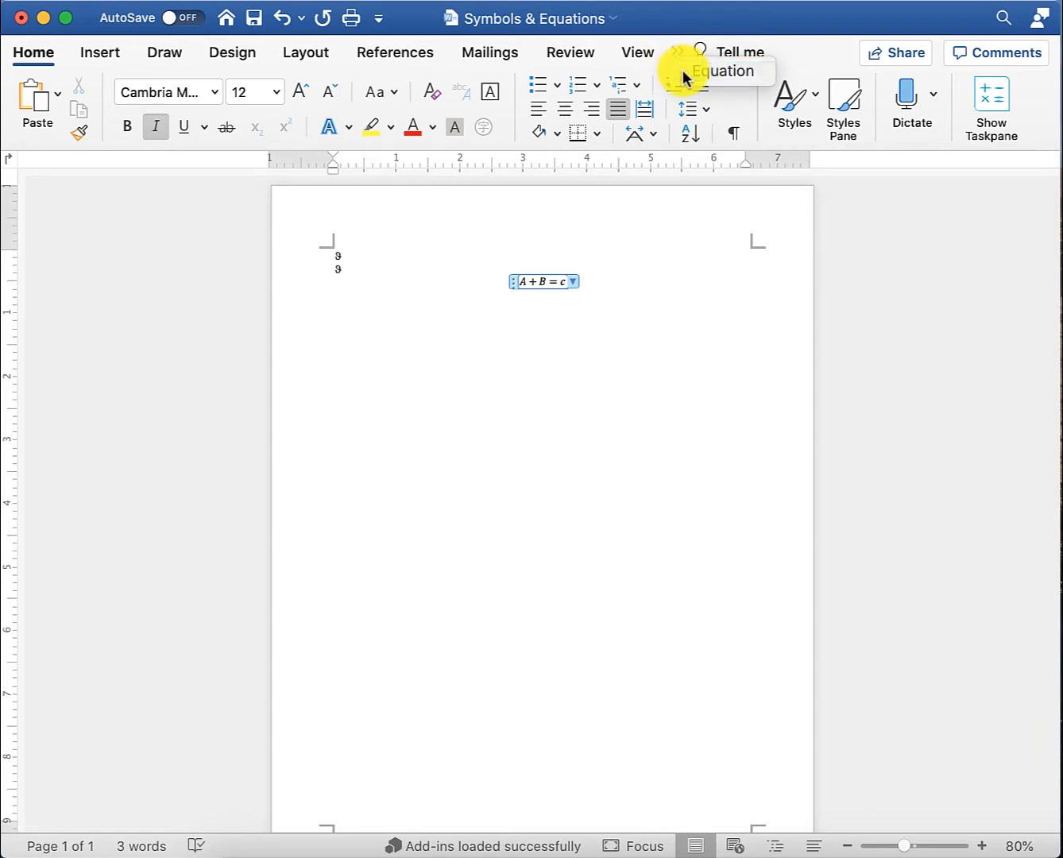
click(50, 98)
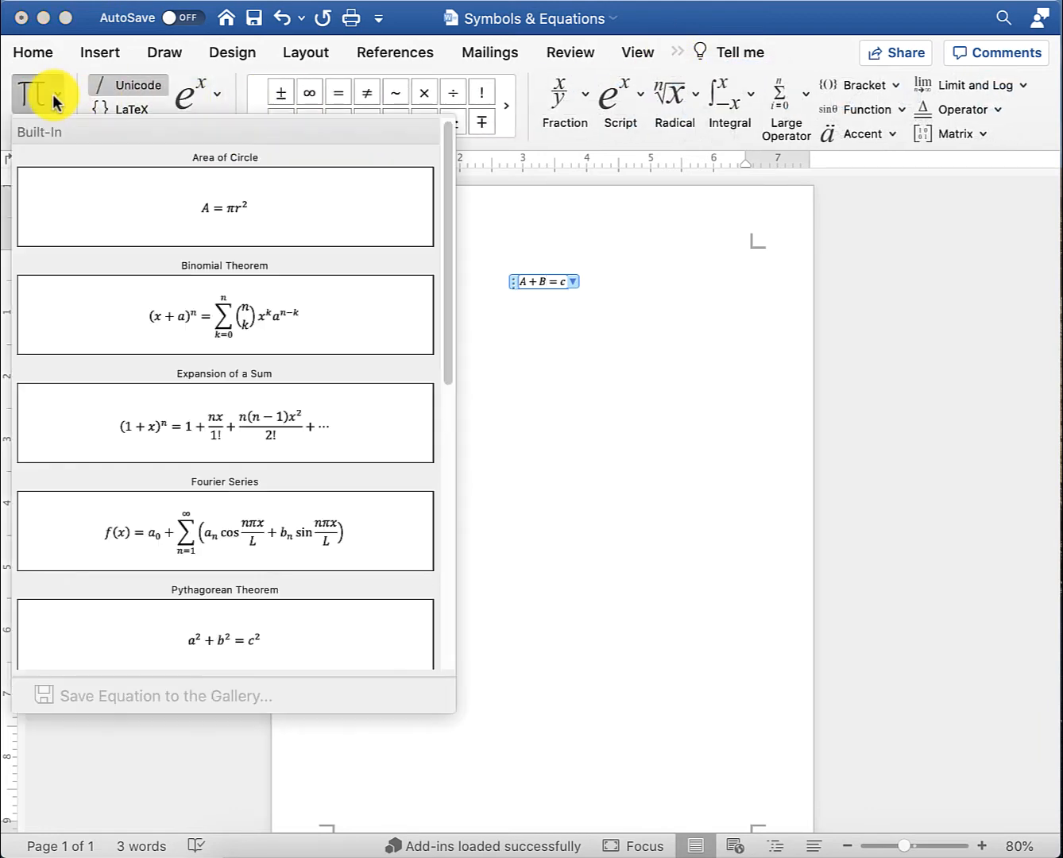
scroll(232, 547, down, 10)
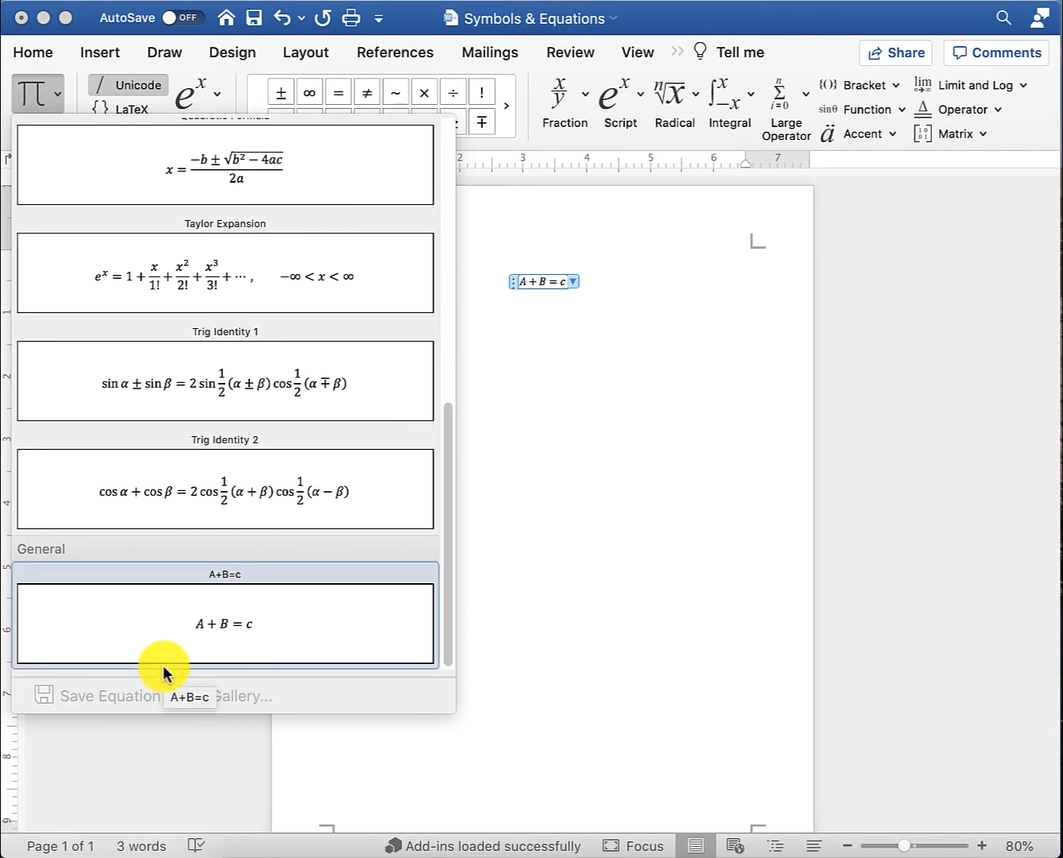
click(632, 420)
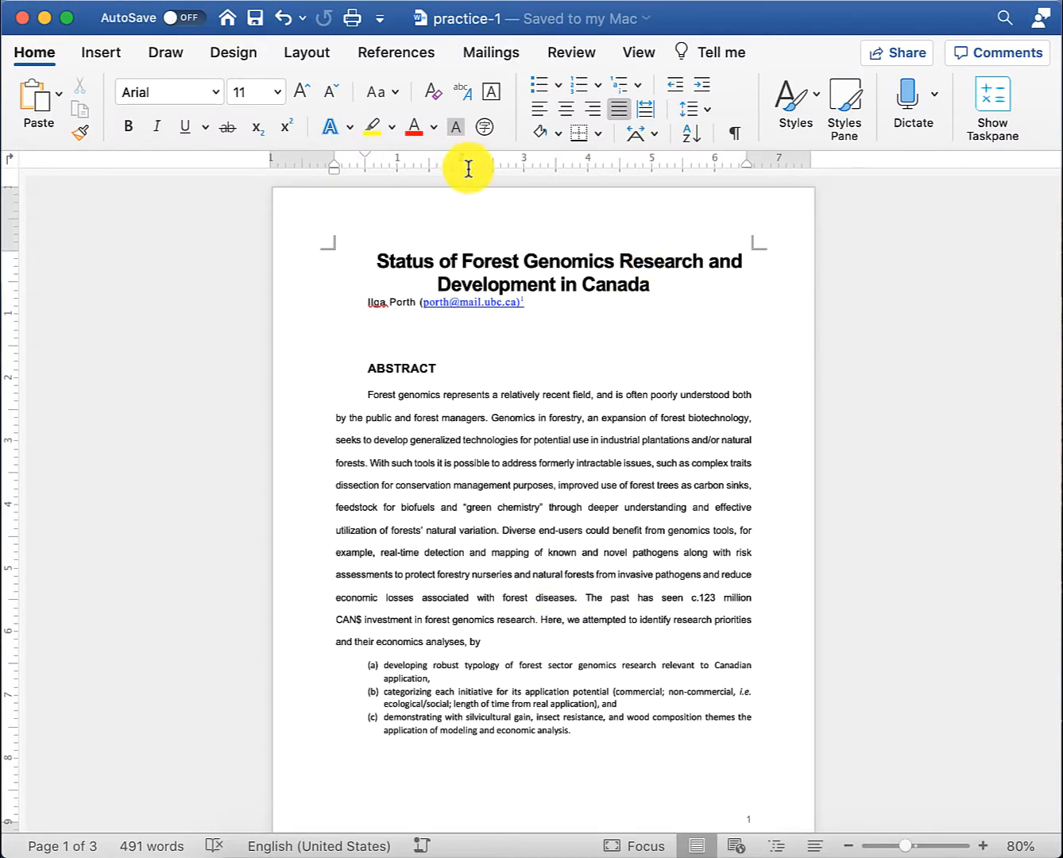
- In practice-1, browse the built-in Header designs without choosing one
scroll(672, 640, down, 3)
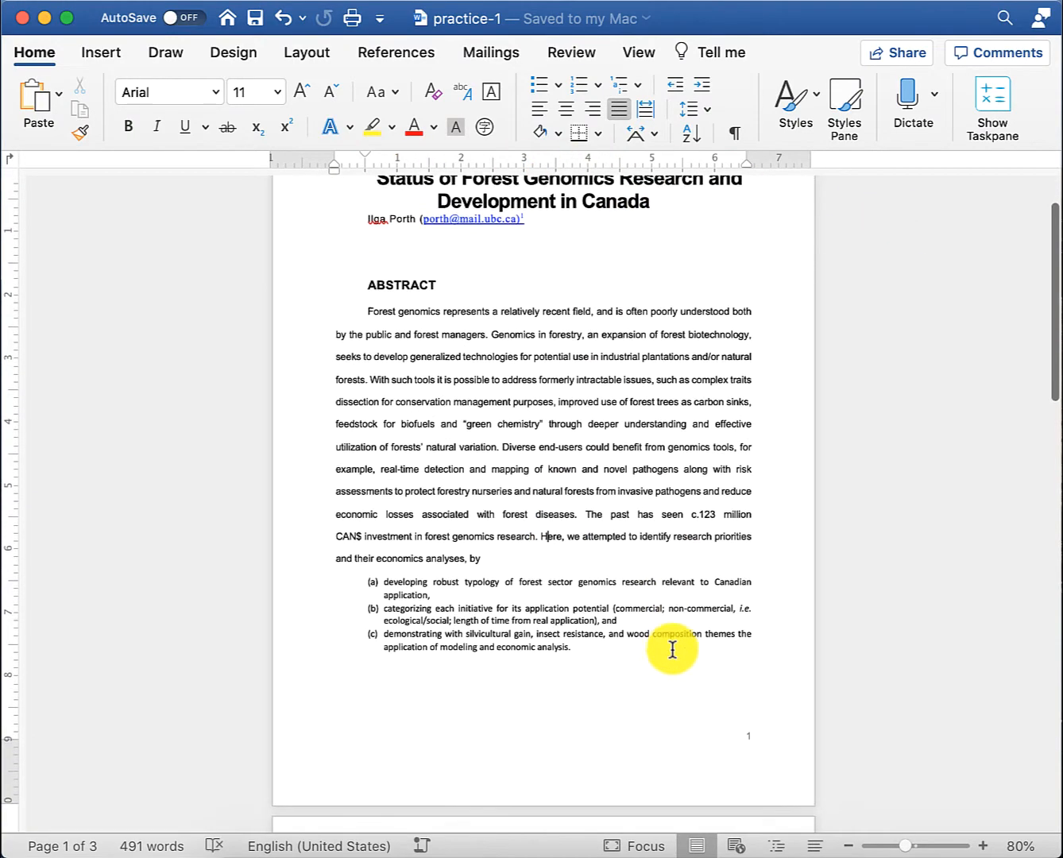
scroll(435, 676, up, 3)
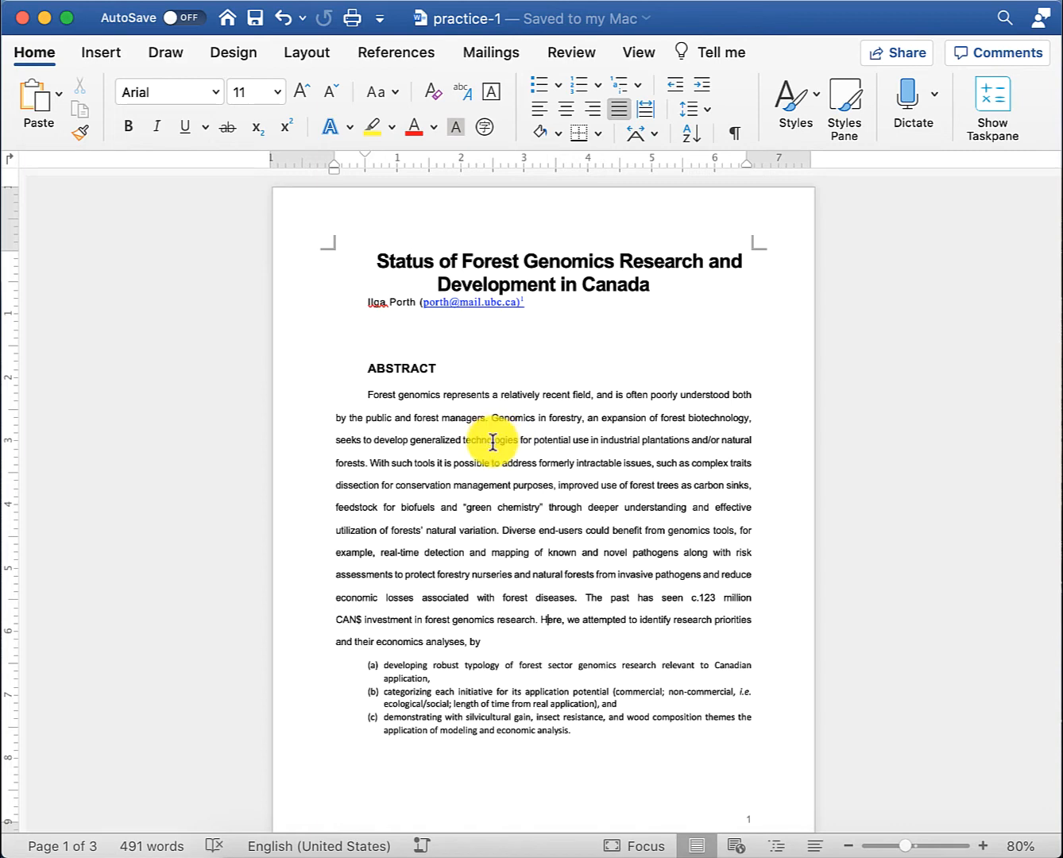
click(100, 52)
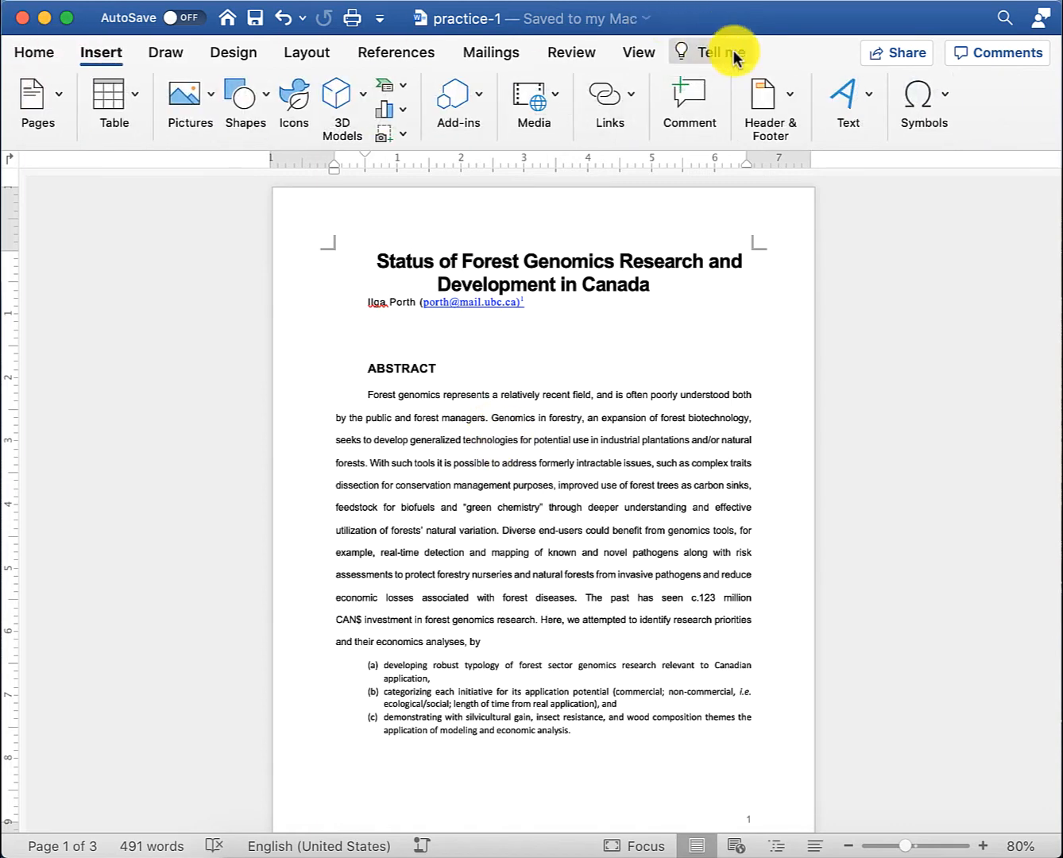
click(777, 104)
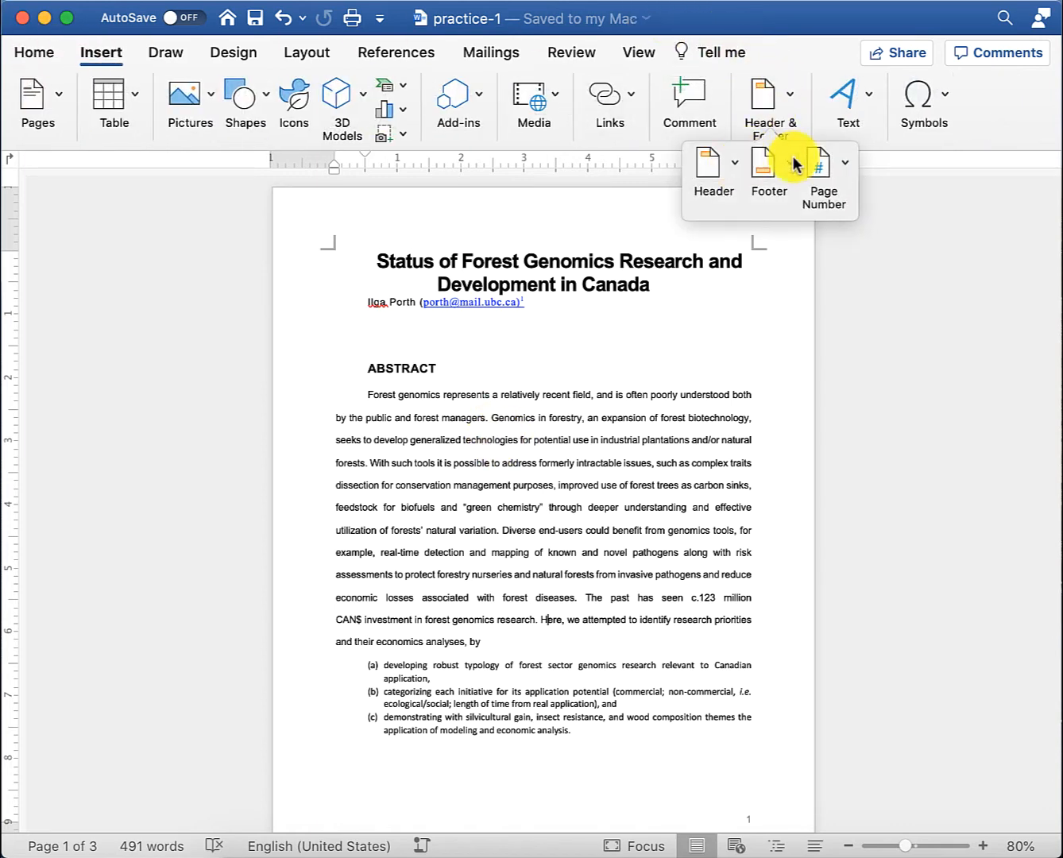
click(735, 163)
scroll(764, 278, down, 5)
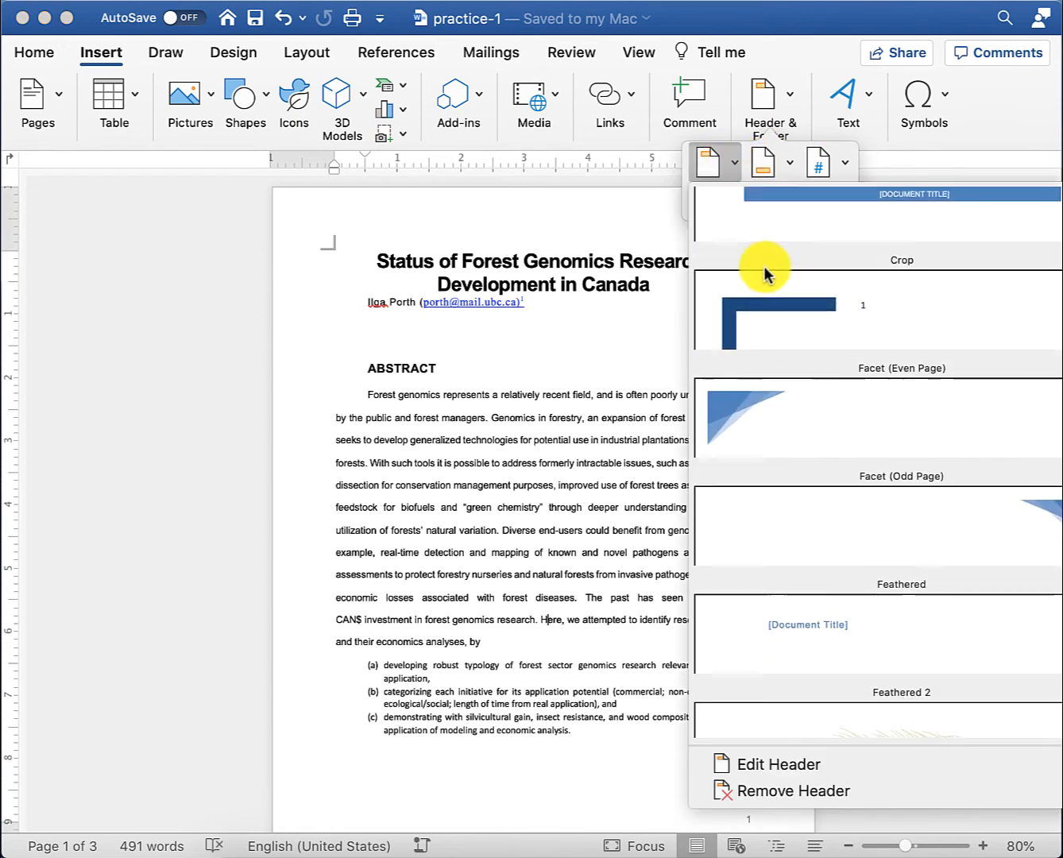
scroll(766, 276, down, 5)
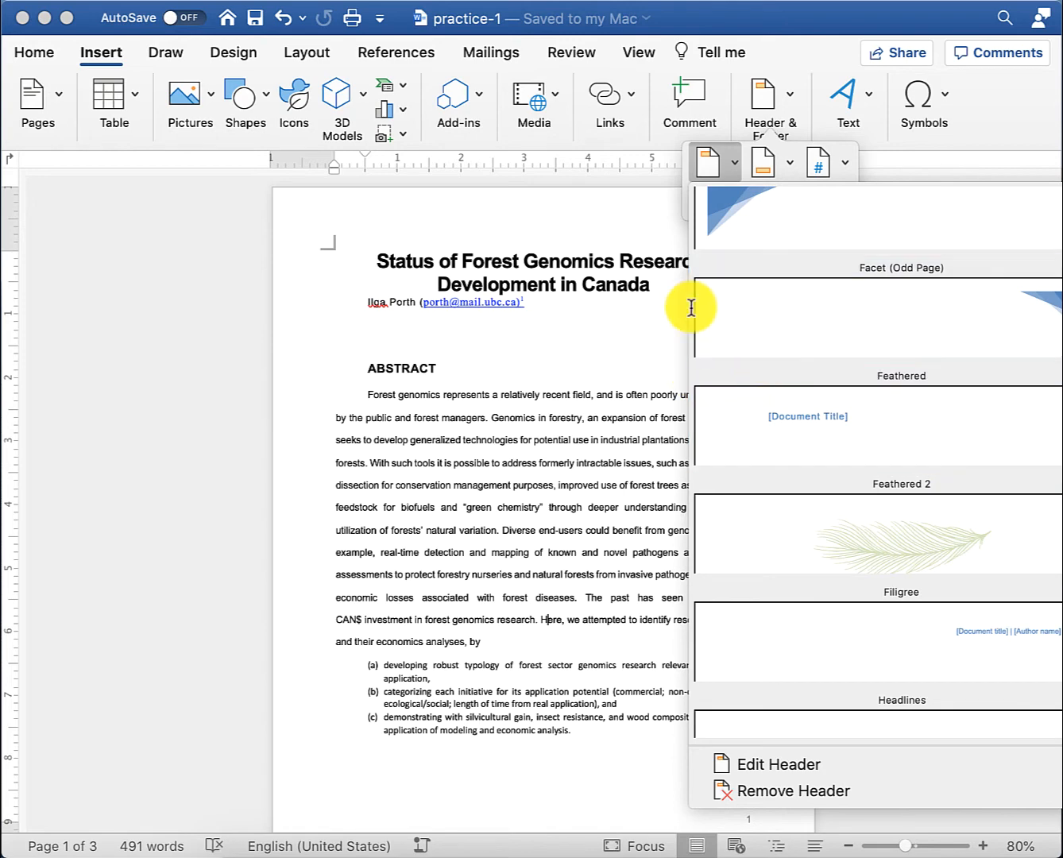
click(458, 383)
- Enter FRST 232 in the page header, confirm it on every page, and return to the body
double_click(396, 223)
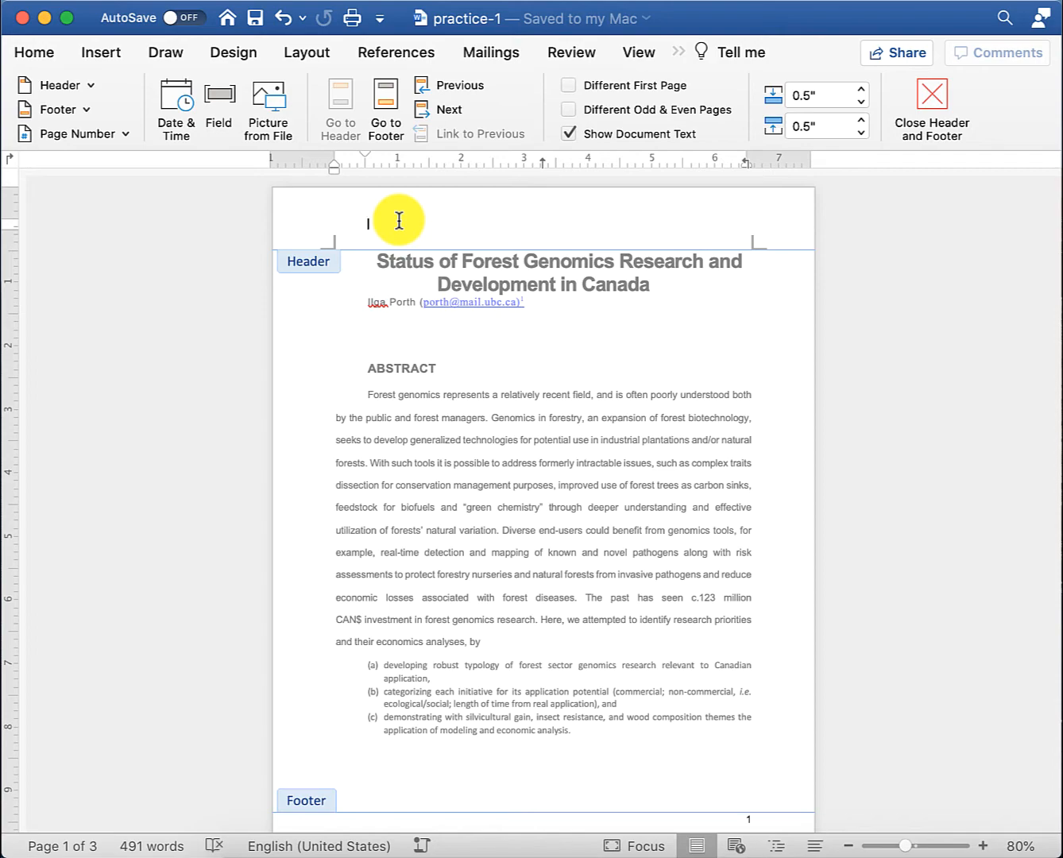
text(FRST 232)
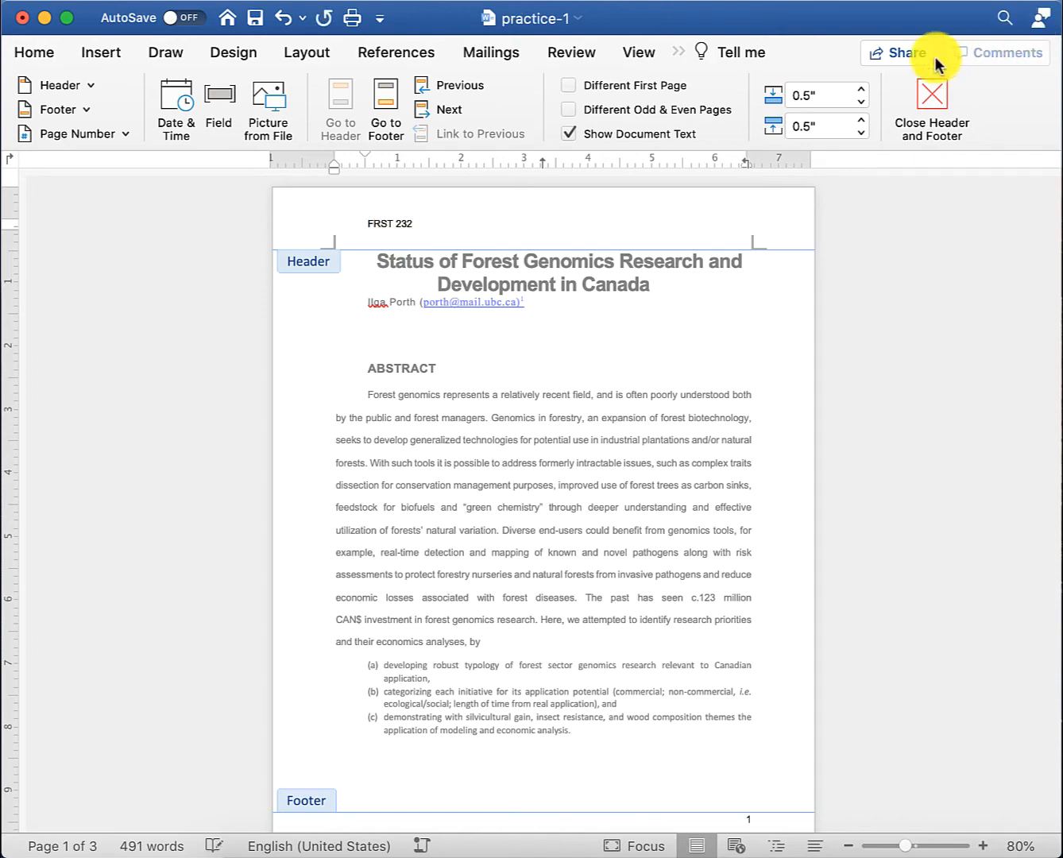
click(931, 103)
scroll(504, 392, down, 10)
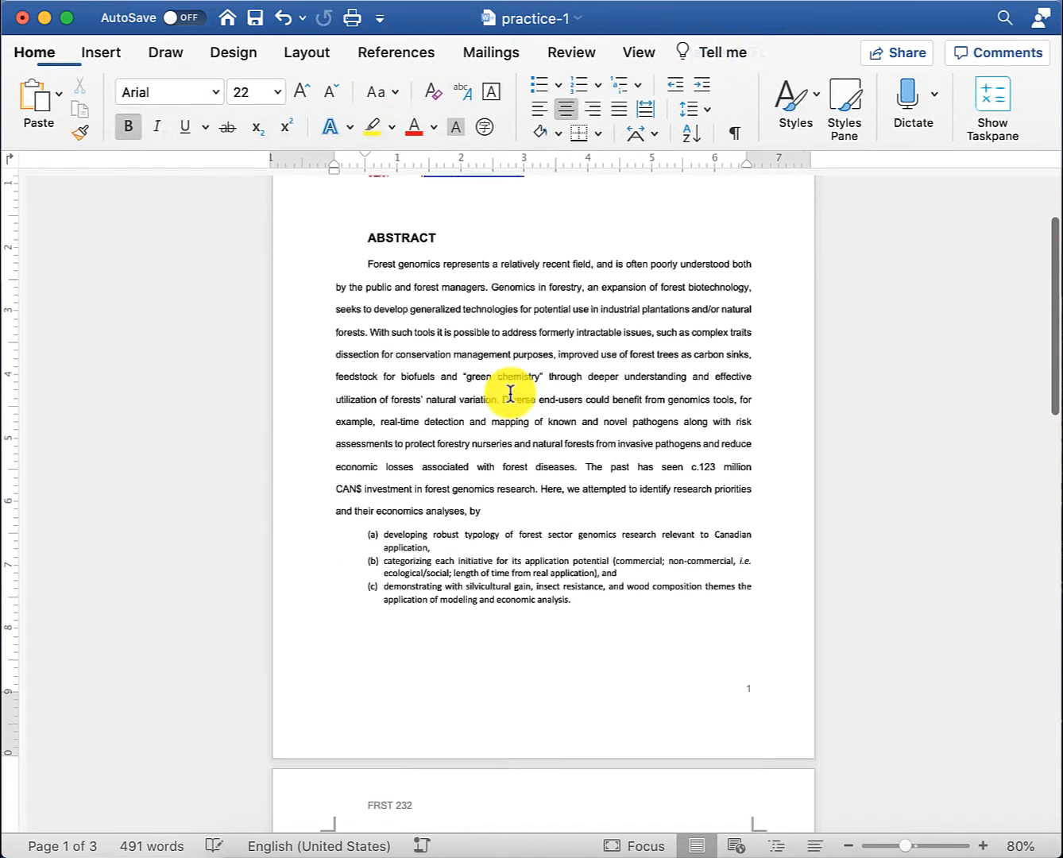
scroll(504, 393, down, 1)
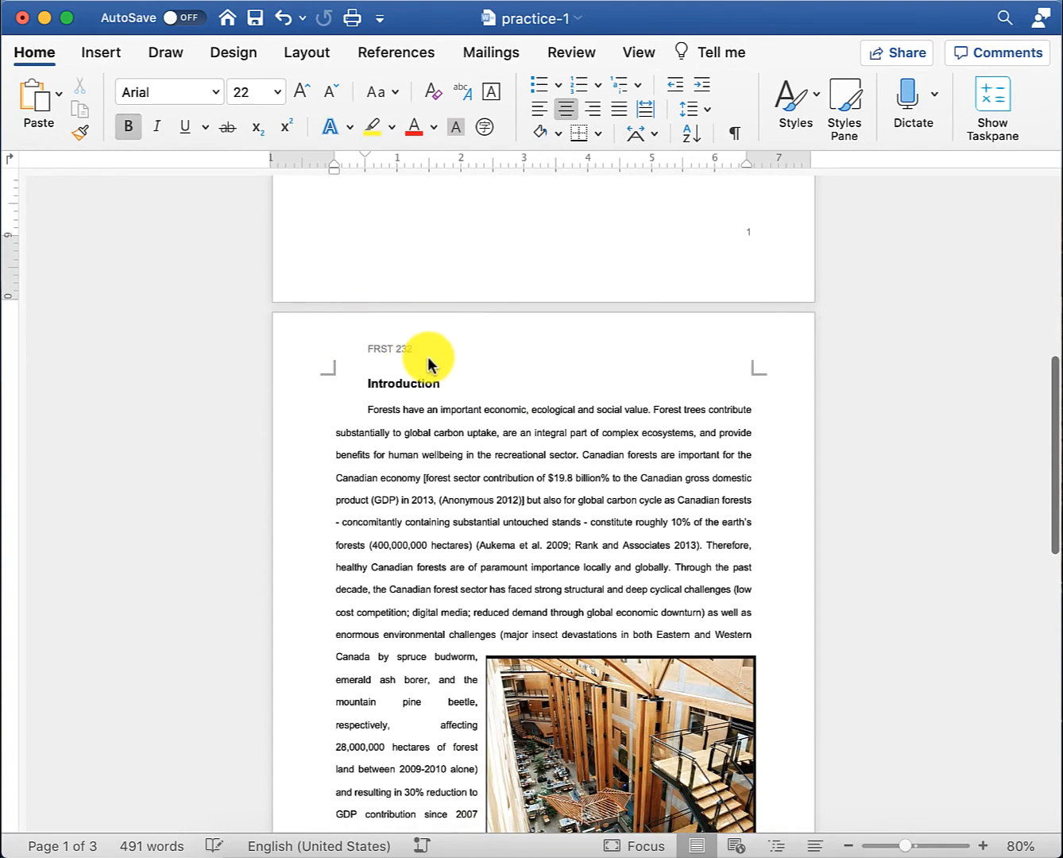
scroll(441, 393, down, 10)
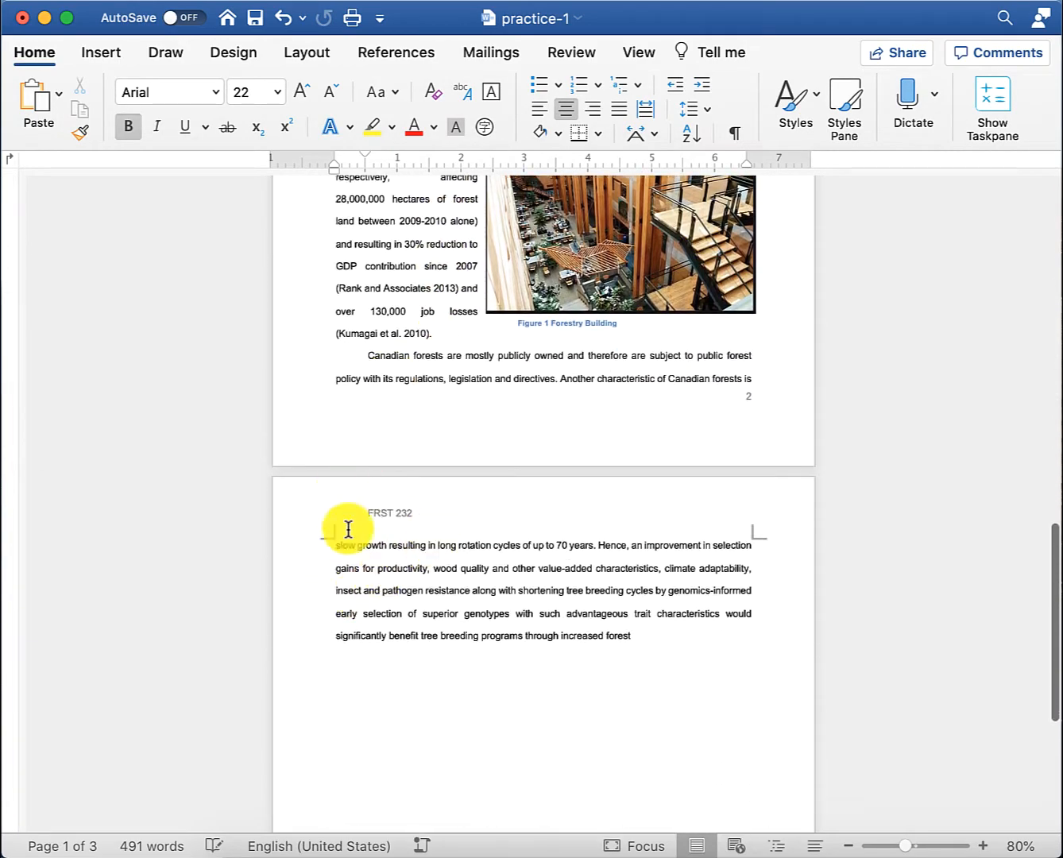
scroll(482, 487, up, 15)
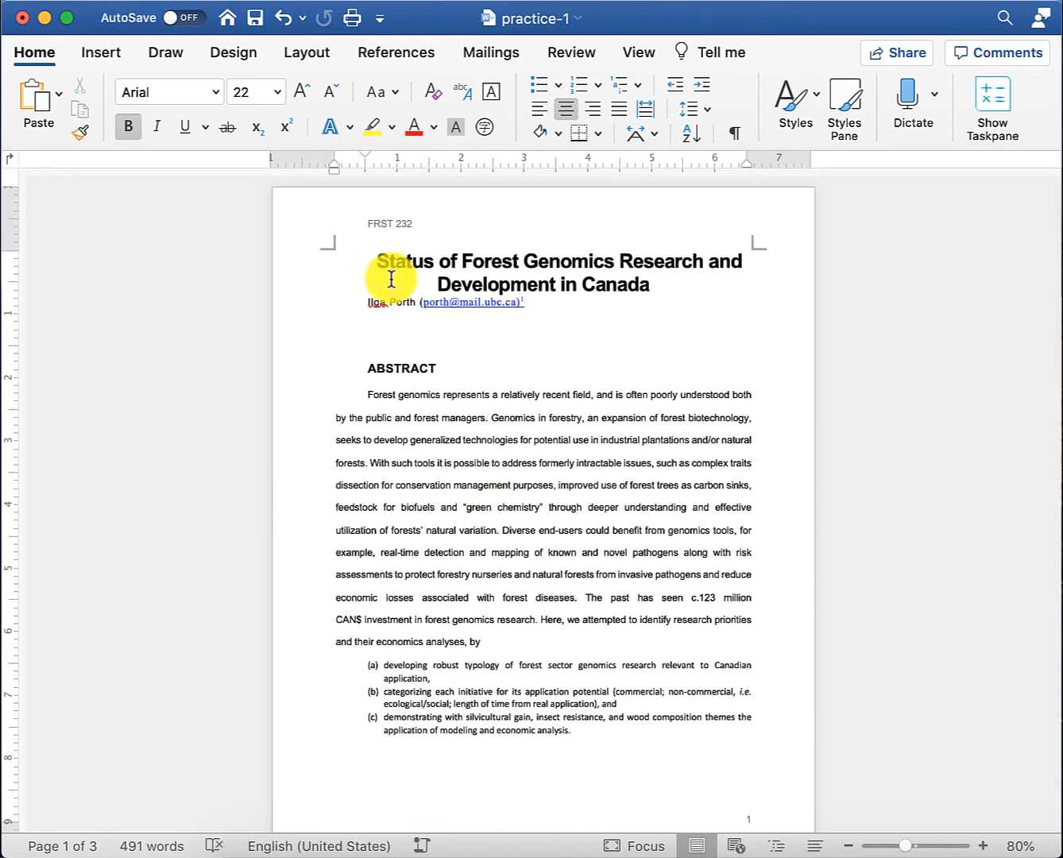
double_click(385, 226)
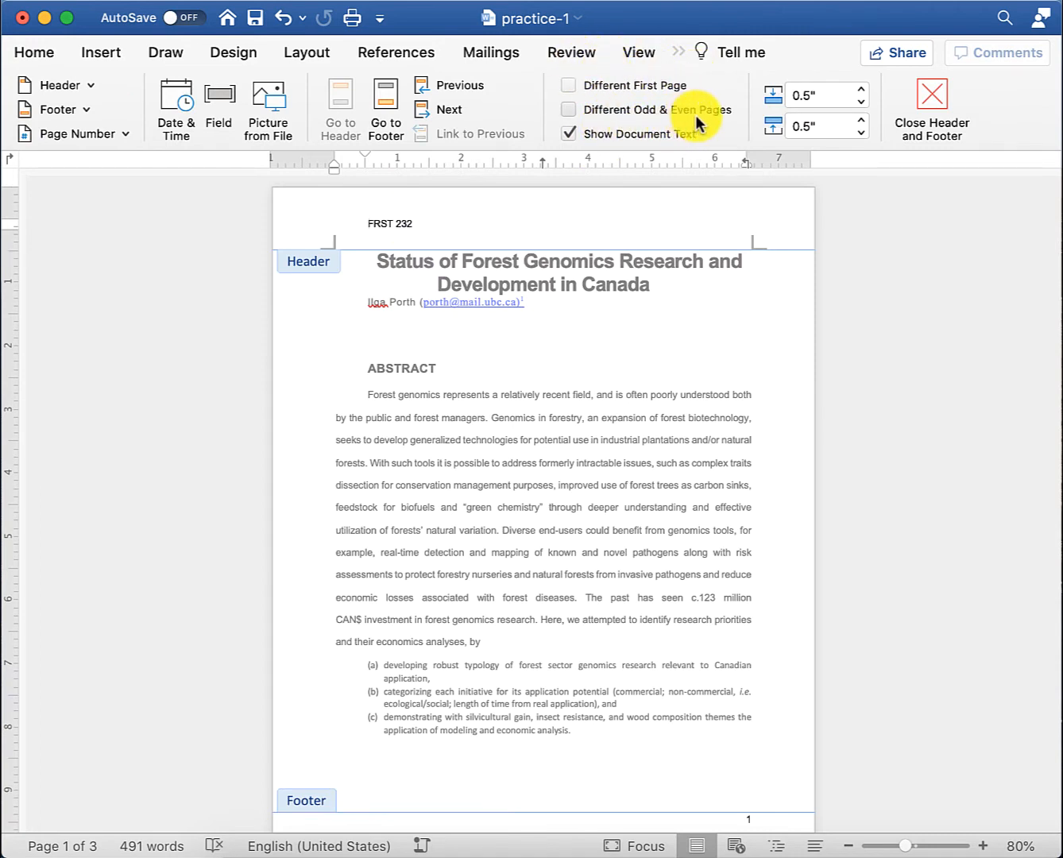
click(929, 102)
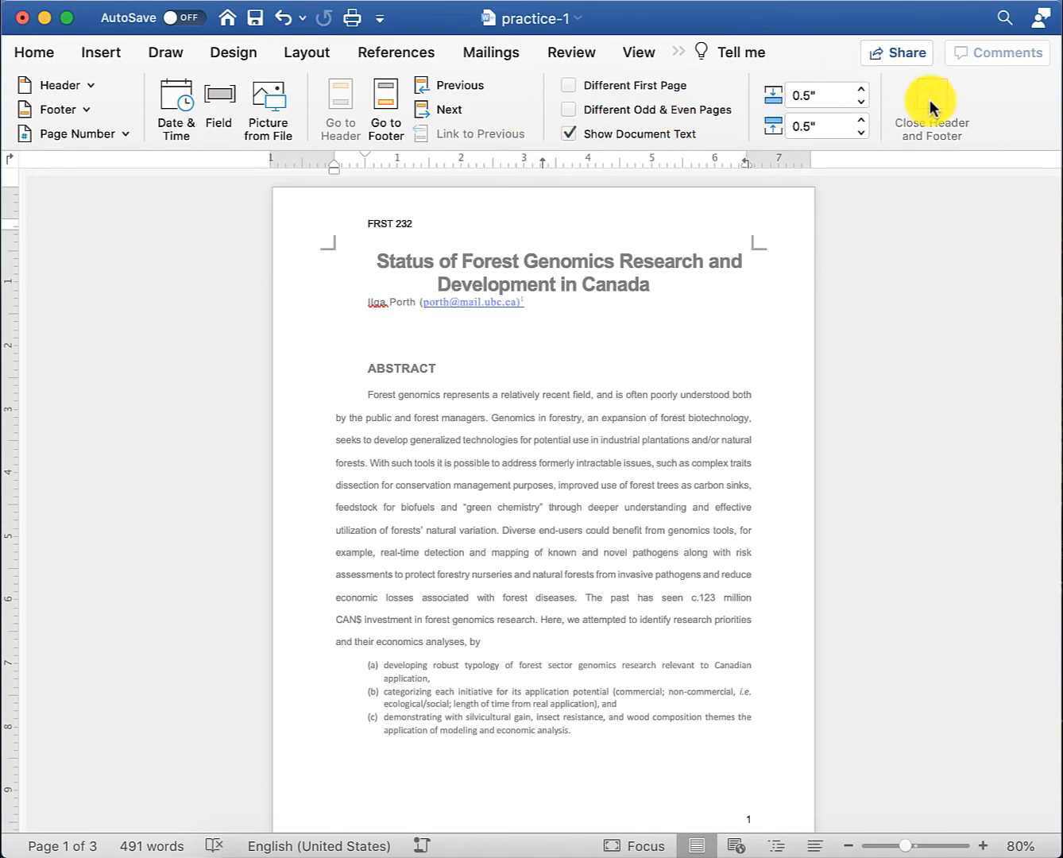
scroll(540, 373, down, 20)
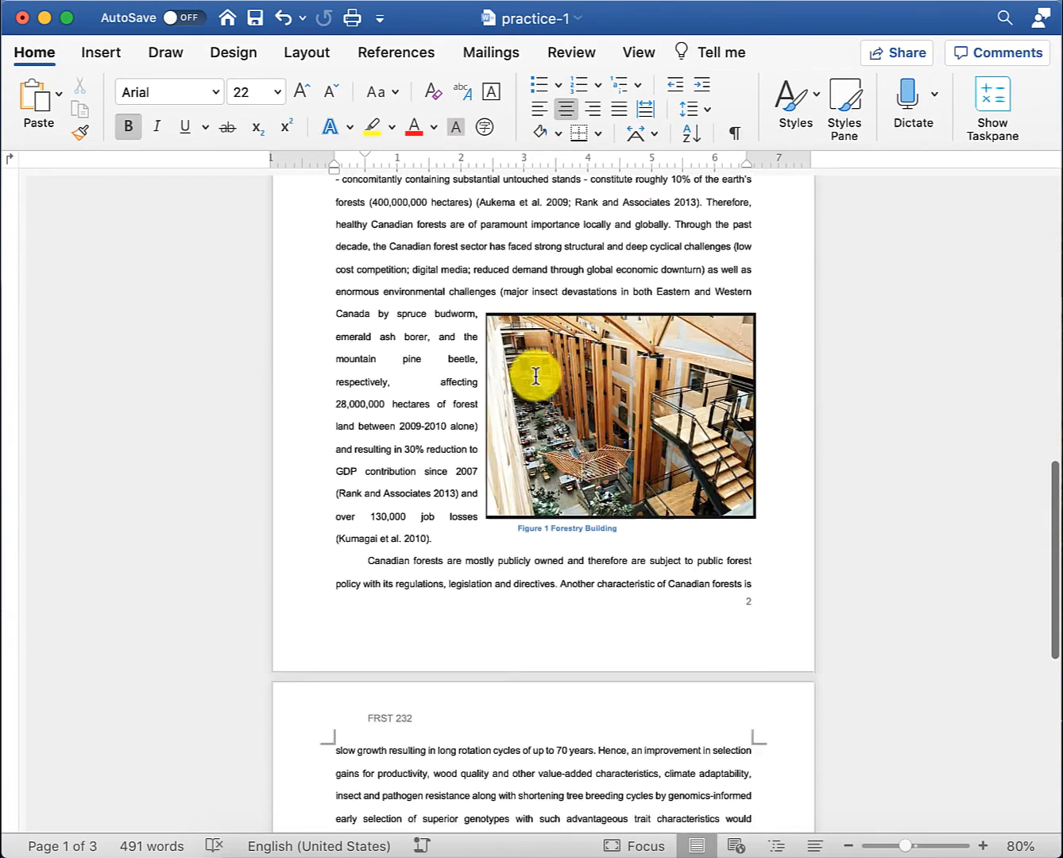
- Insert a 4x4 table below the last paragraph on page 3
click(659, 281)
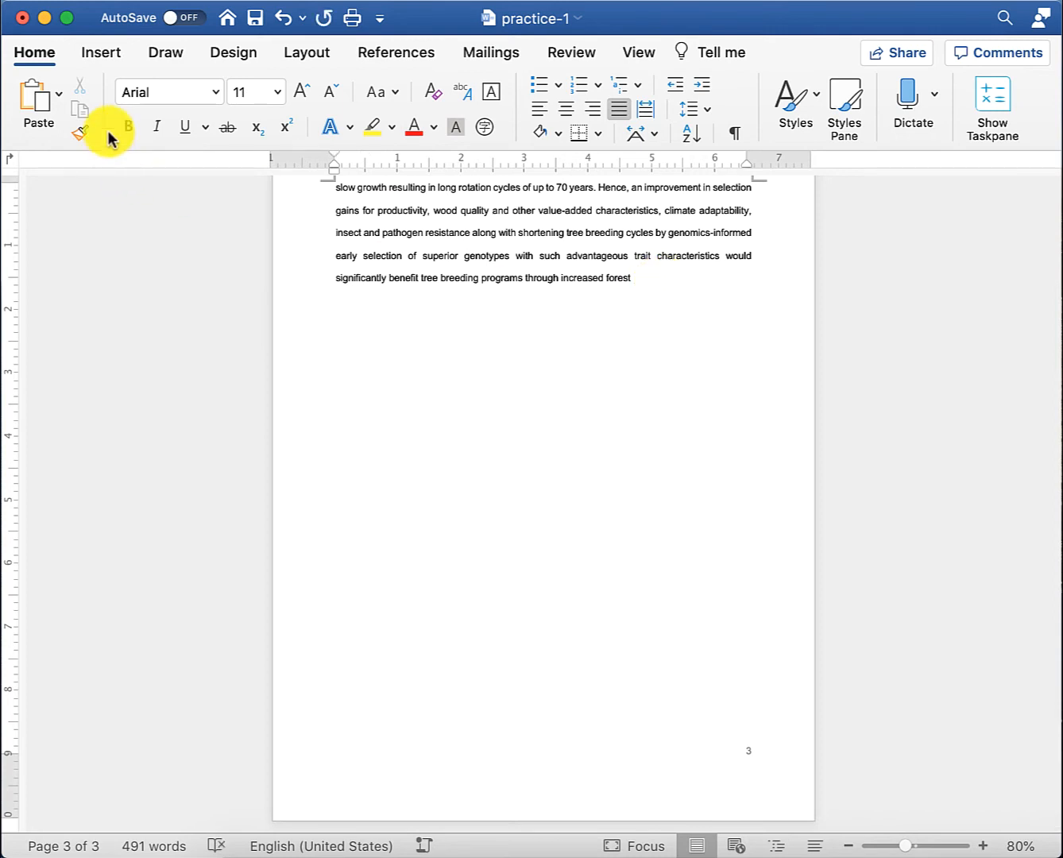
click(104, 52)
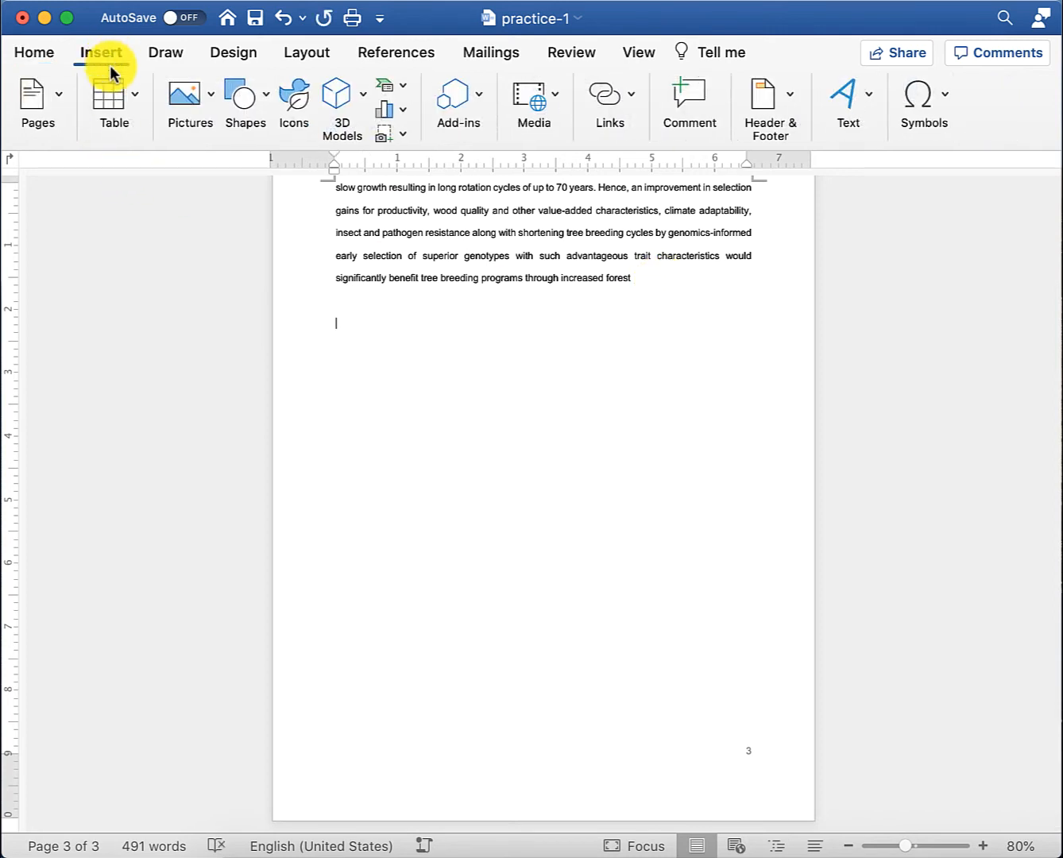
click(124, 100)
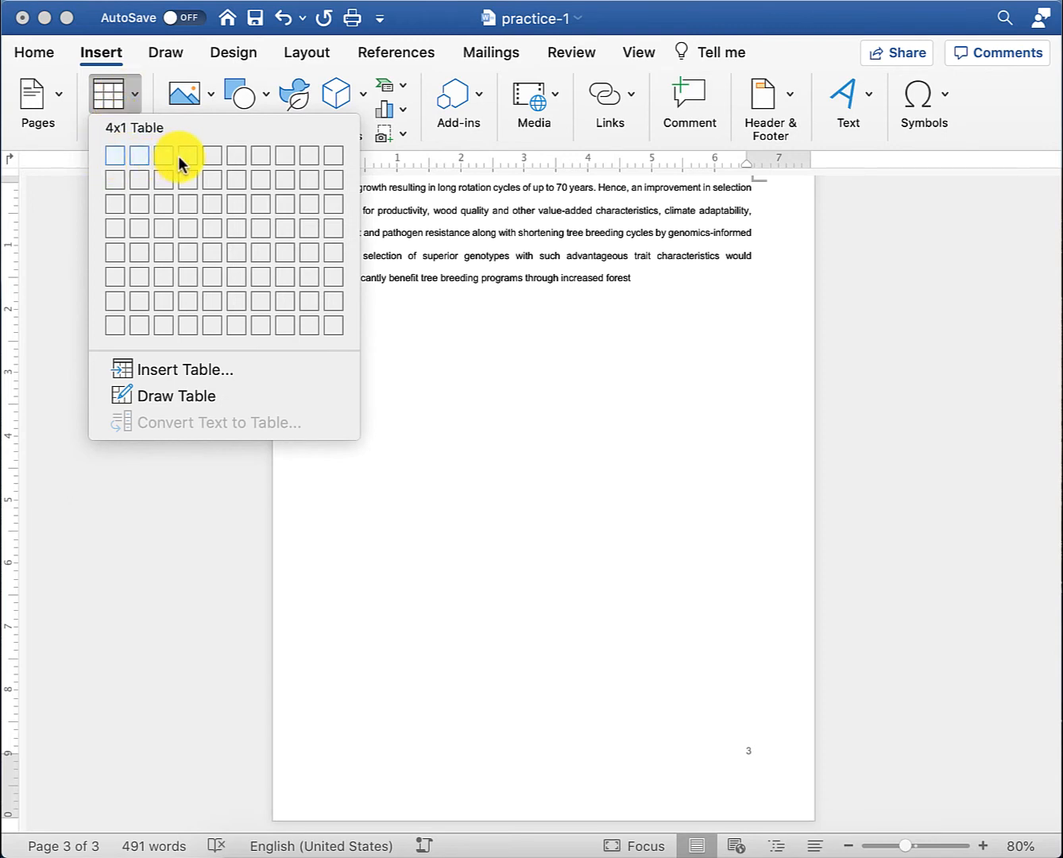
click(180, 215)
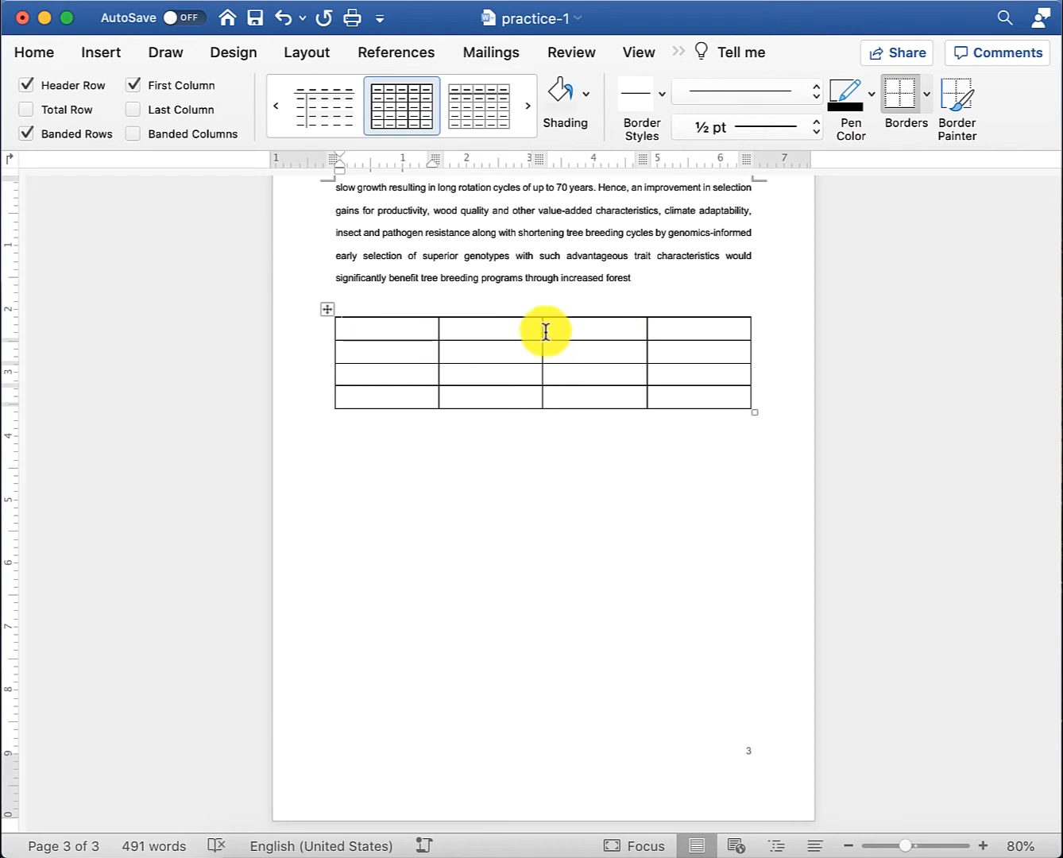
- Select the table's first row and browse the Table Styles gallery without applying one
drag(407, 329, 643, 324)
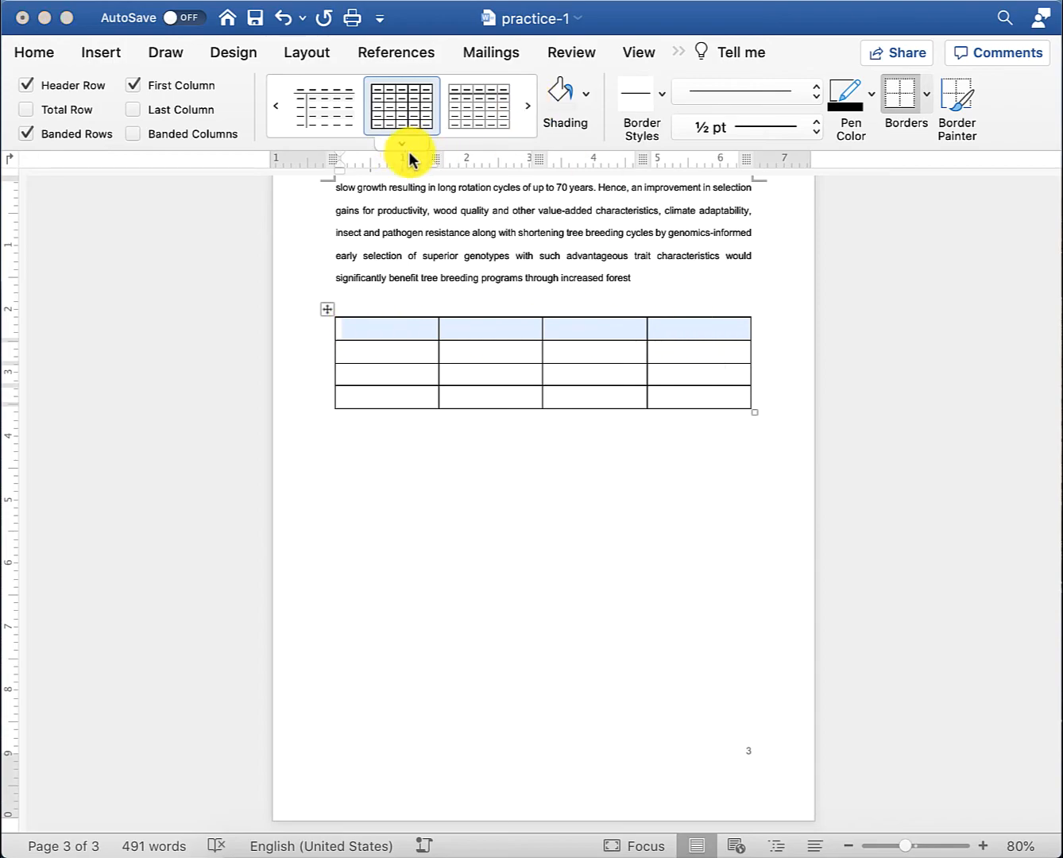
click(402, 144)
scroll(415, 357, down, 10)
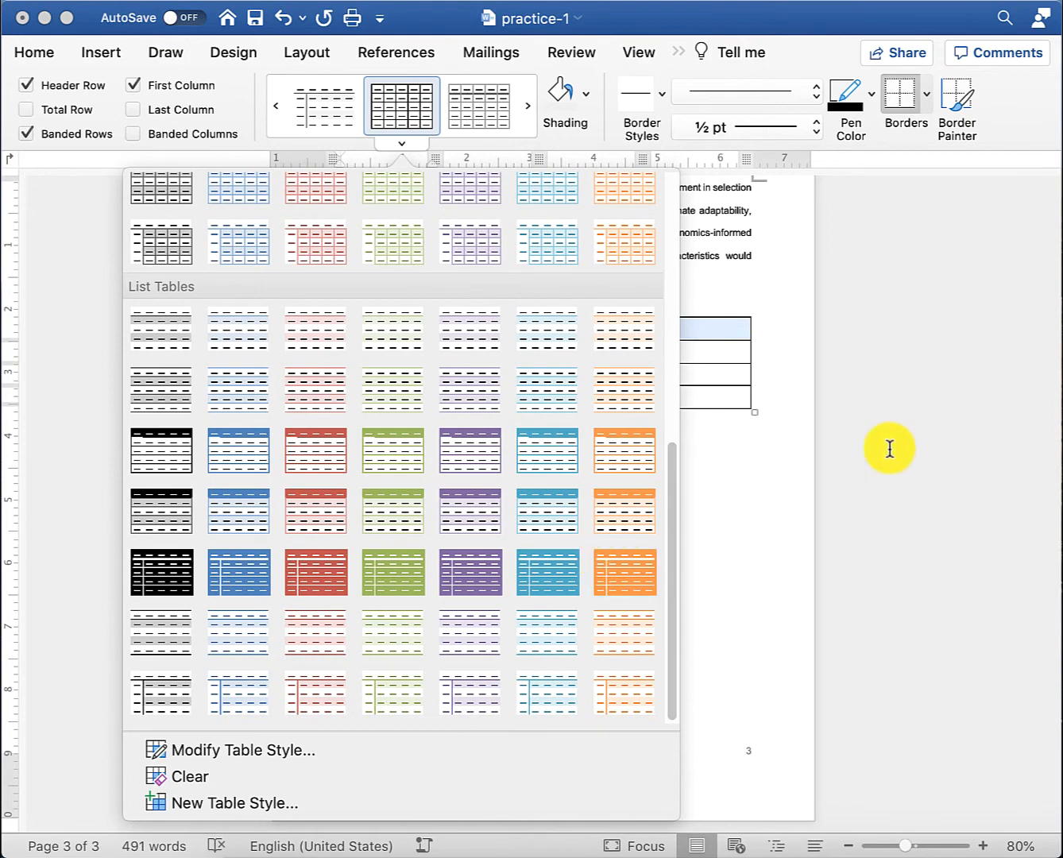
click(822, 415)
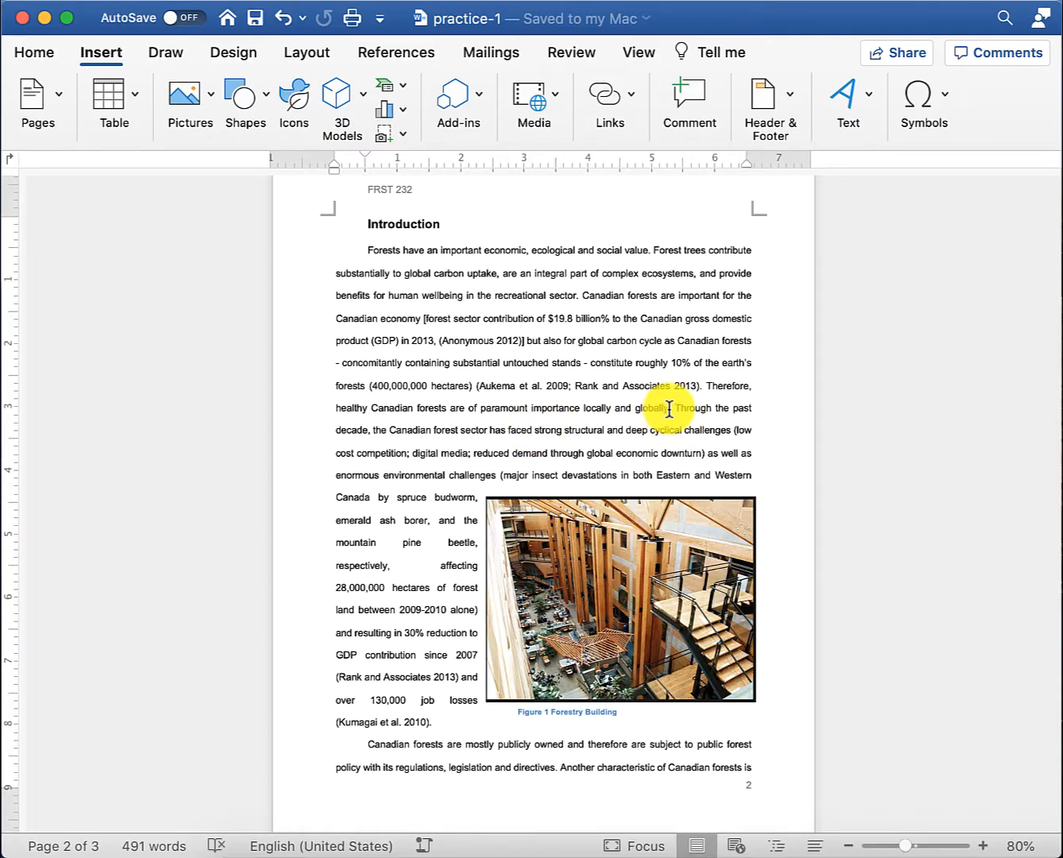
- Type '(figure 1)' after 'globally' and select it
click(670, 409)
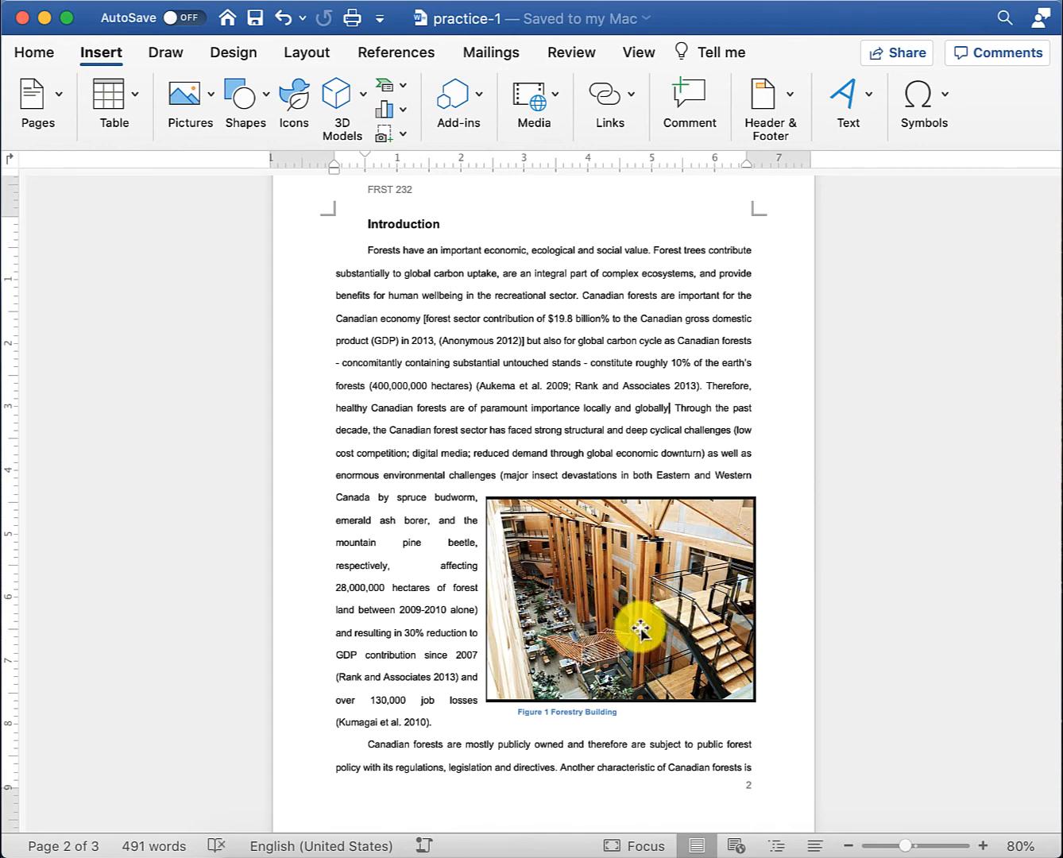
text((figure 1))
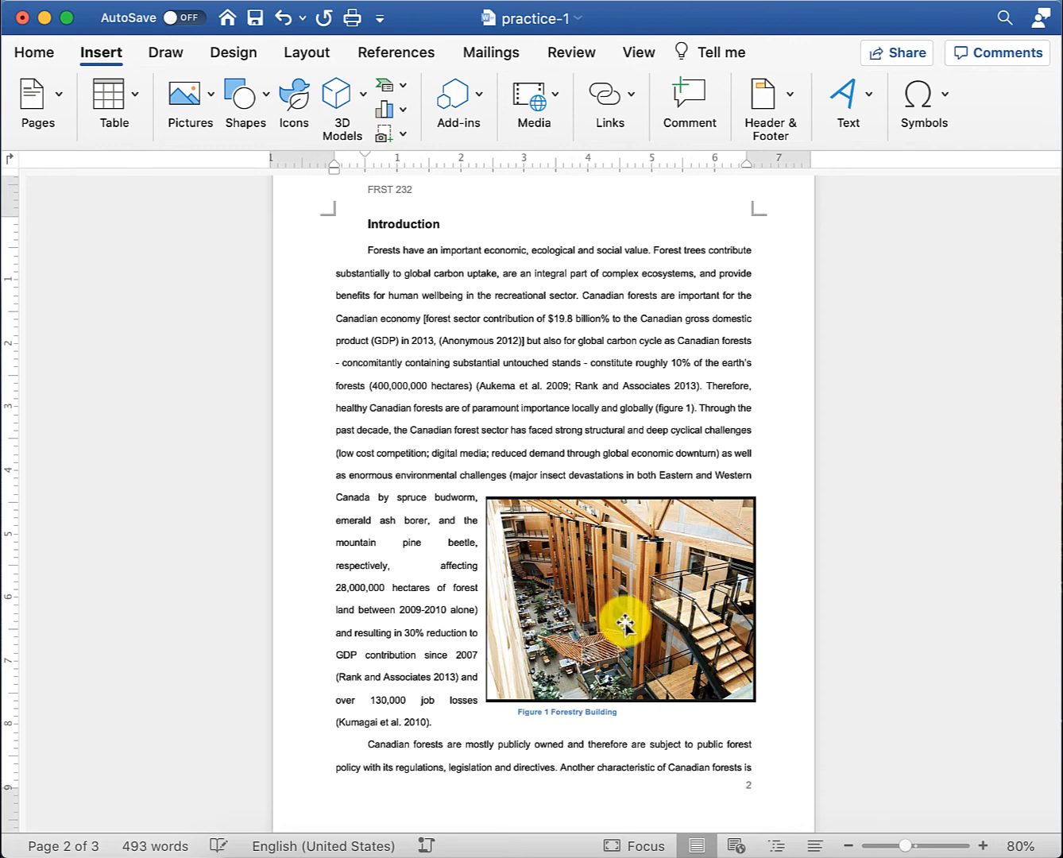
drag(680, 409, 692, 412)
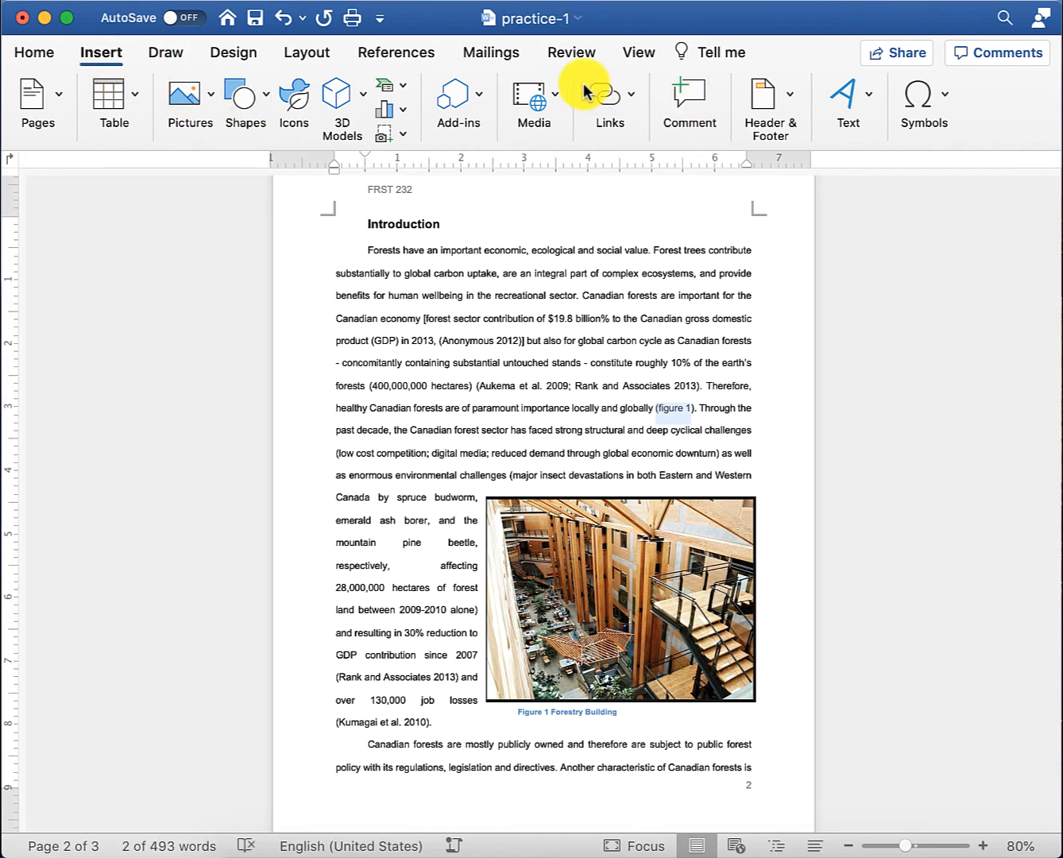
- Insert a hyperlinked Figure cross-reference showing only label and number for Figure 1
click(609, 98)
click(661, 170)
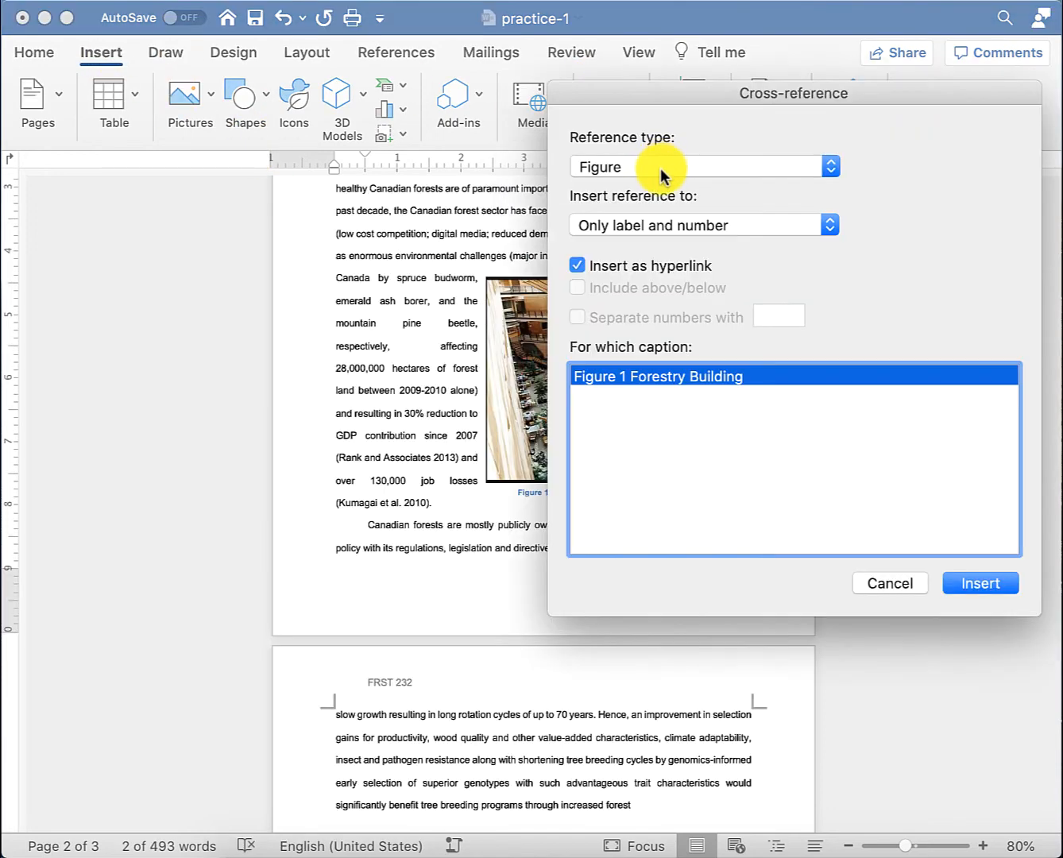
click(819, 167)
key(Up)
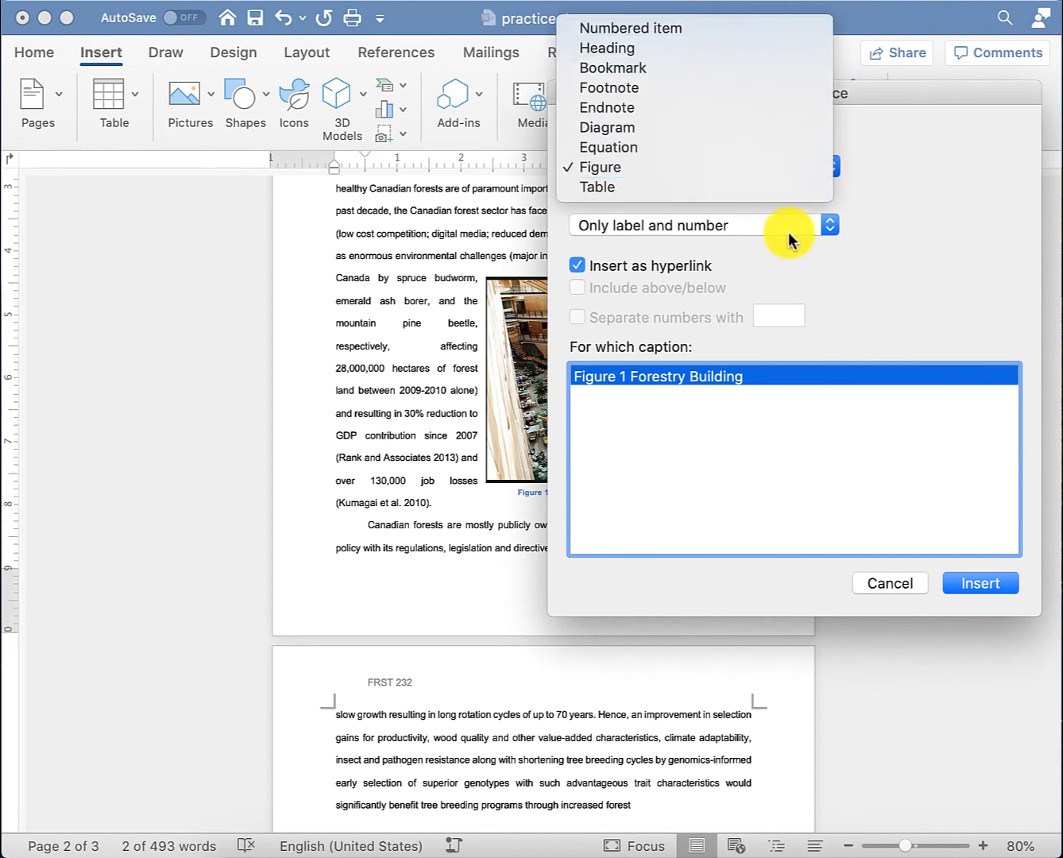
click(618, 167)
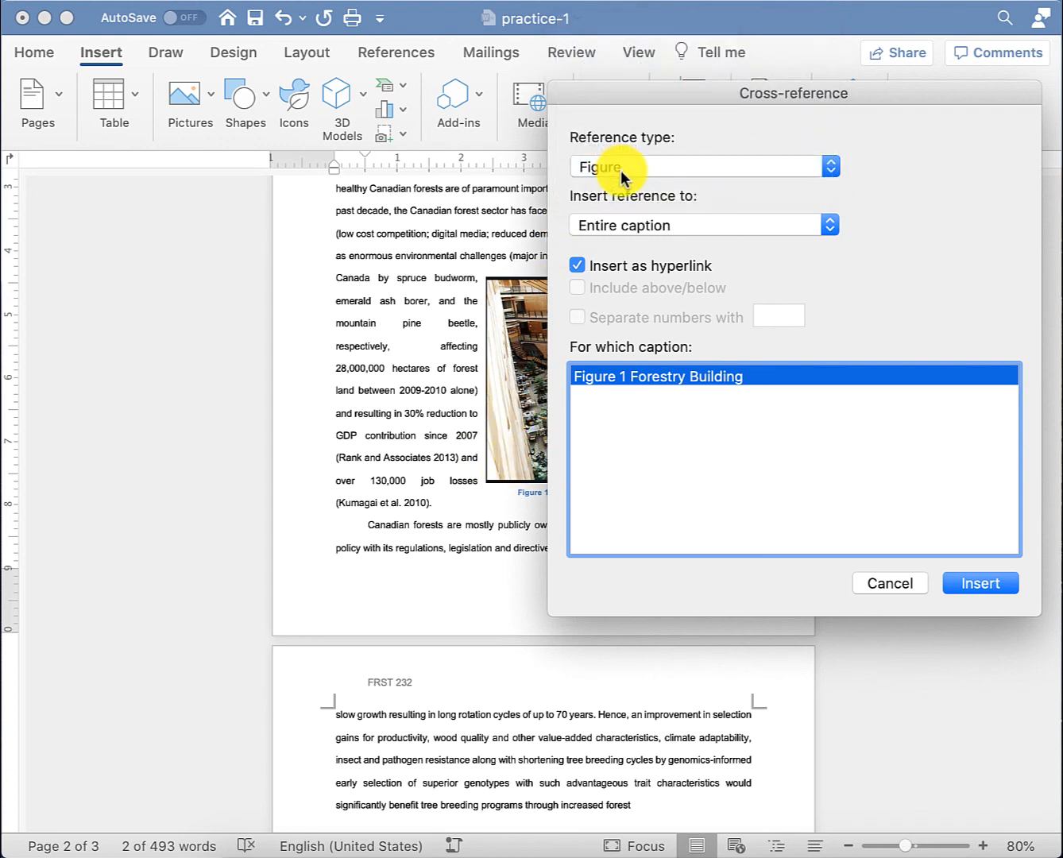
click(830, 226)
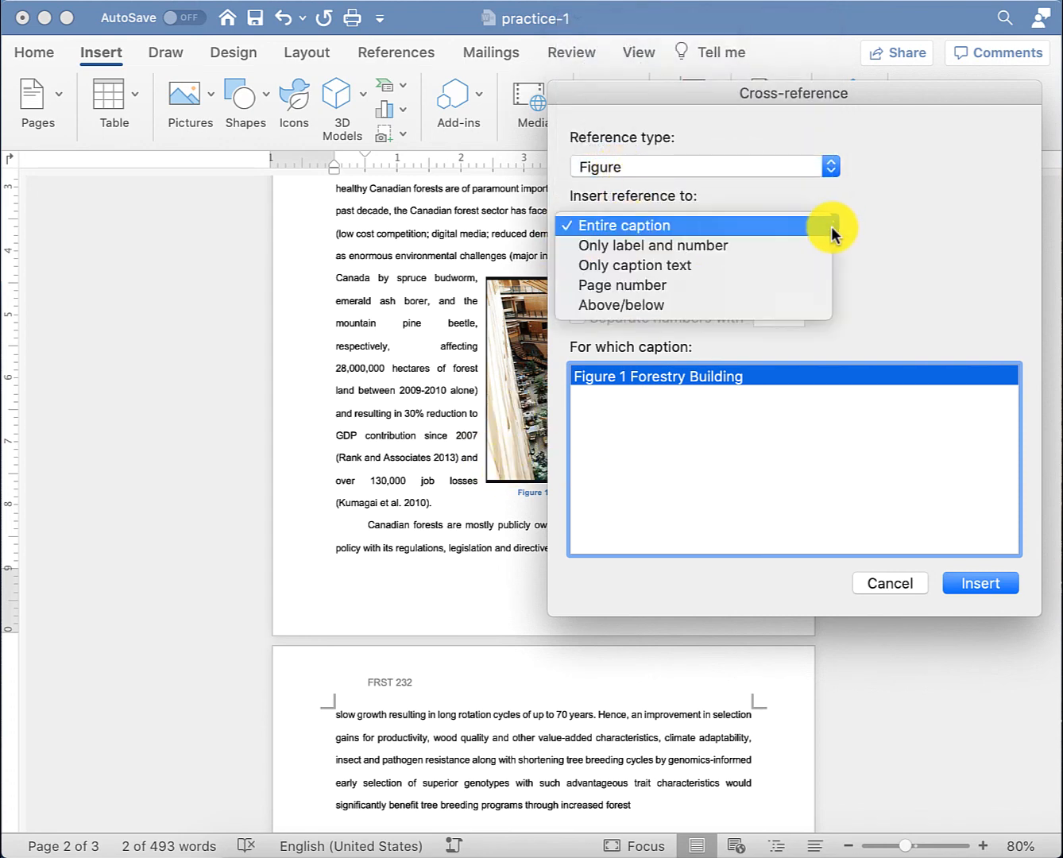
click(825, 248)
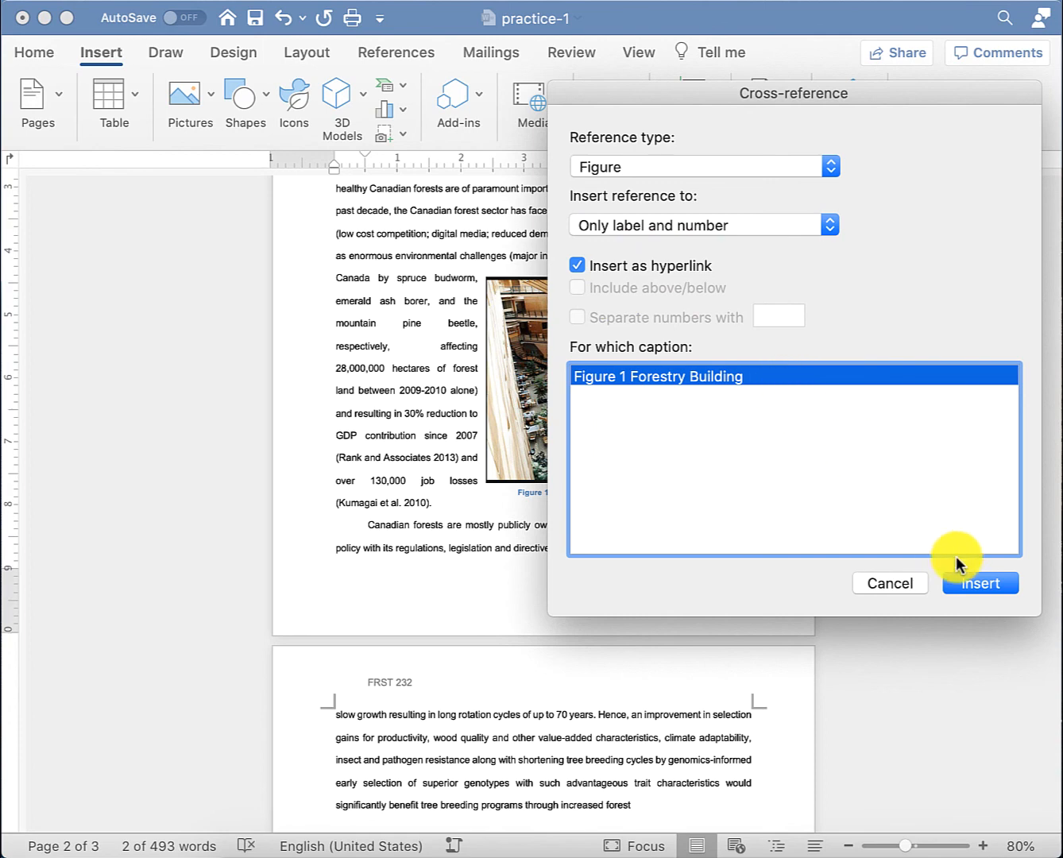
click(981, 584)
click(897, 584)
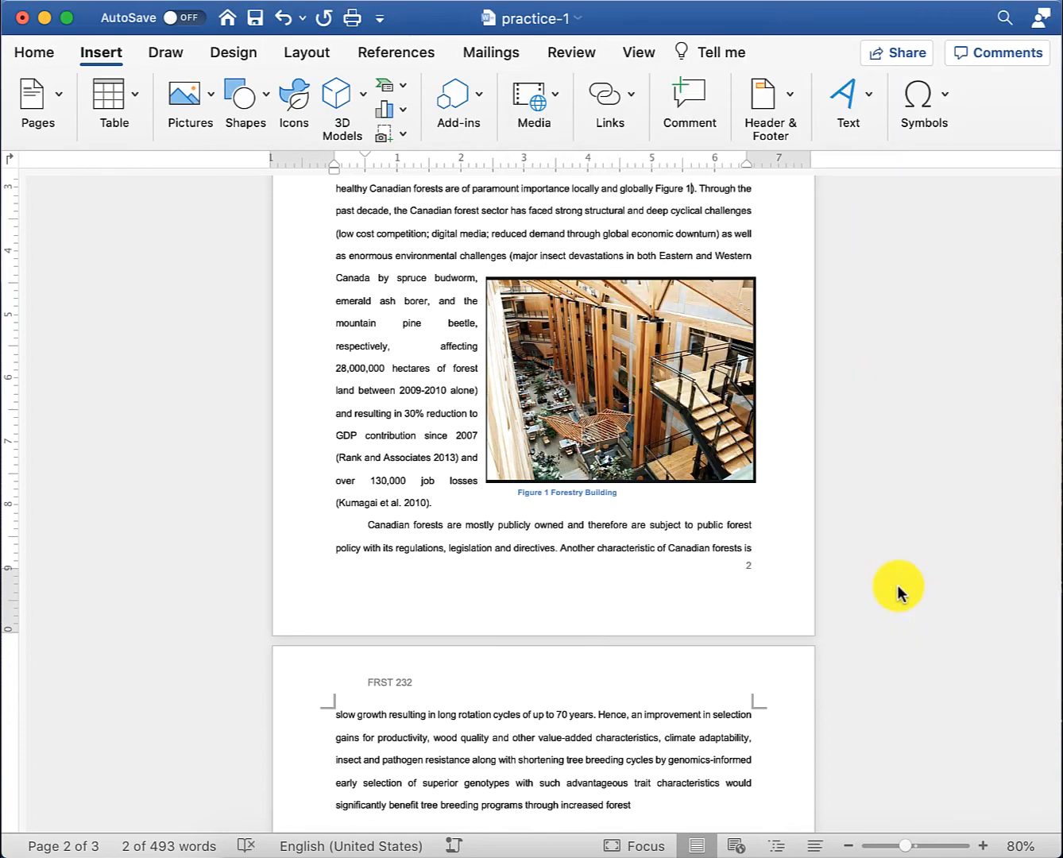
- Add an opening parenthesis before the Figure 1 cross-reference so it reads 'globally (Figure 1)'
scroll(509, 492, up, 3)
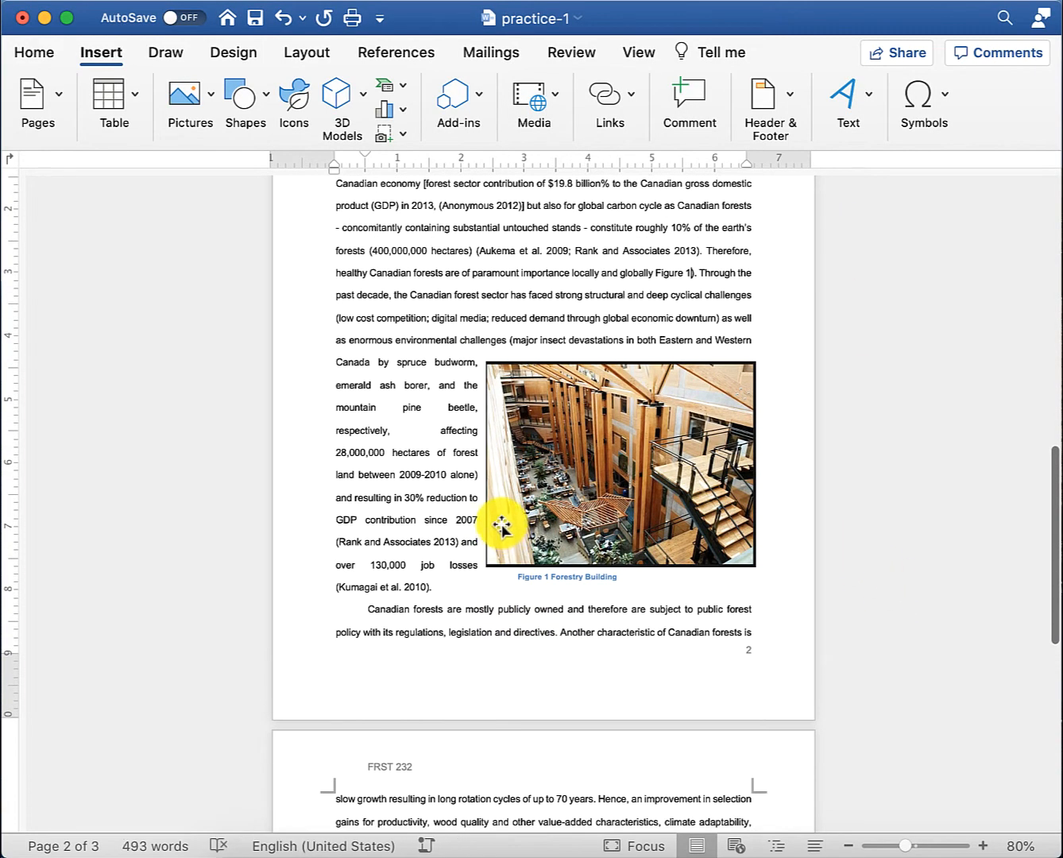
click(648, 272)
text(()
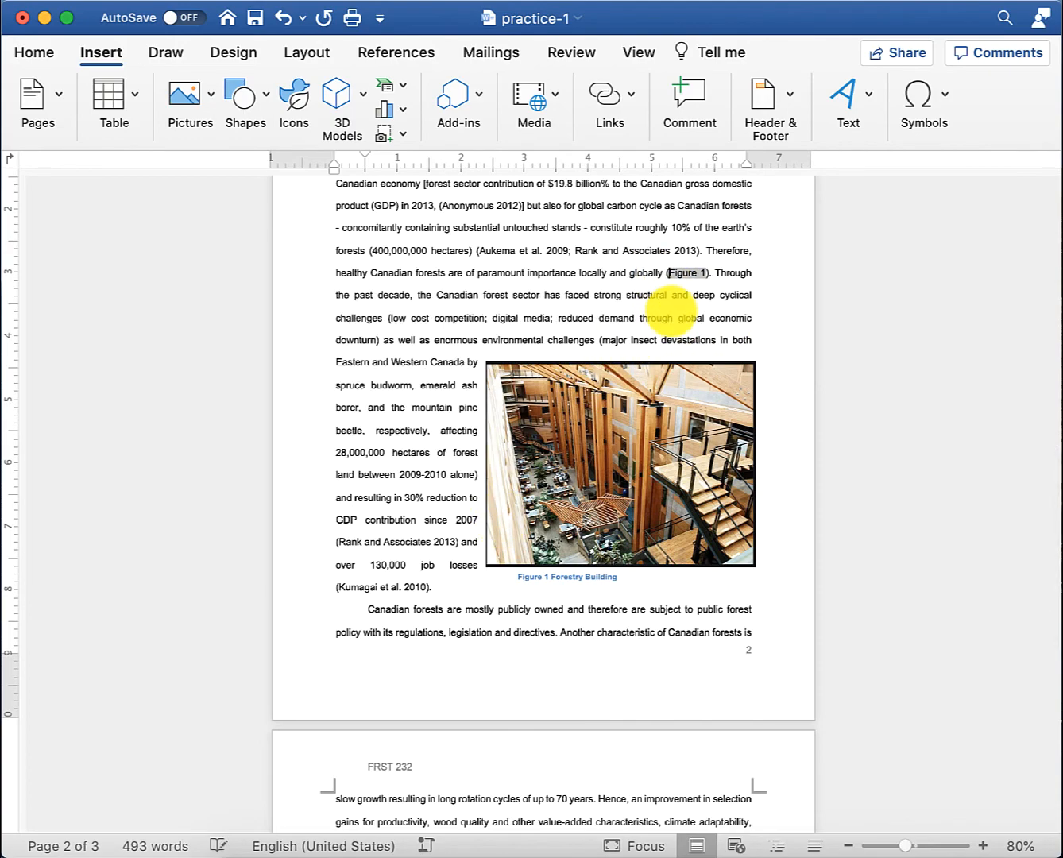
- Follow the Figure 1 cross-reference to confirm it reaches the 'Figure 1 Forestry Building' caption, then return to the Introduction
click(652, 315)
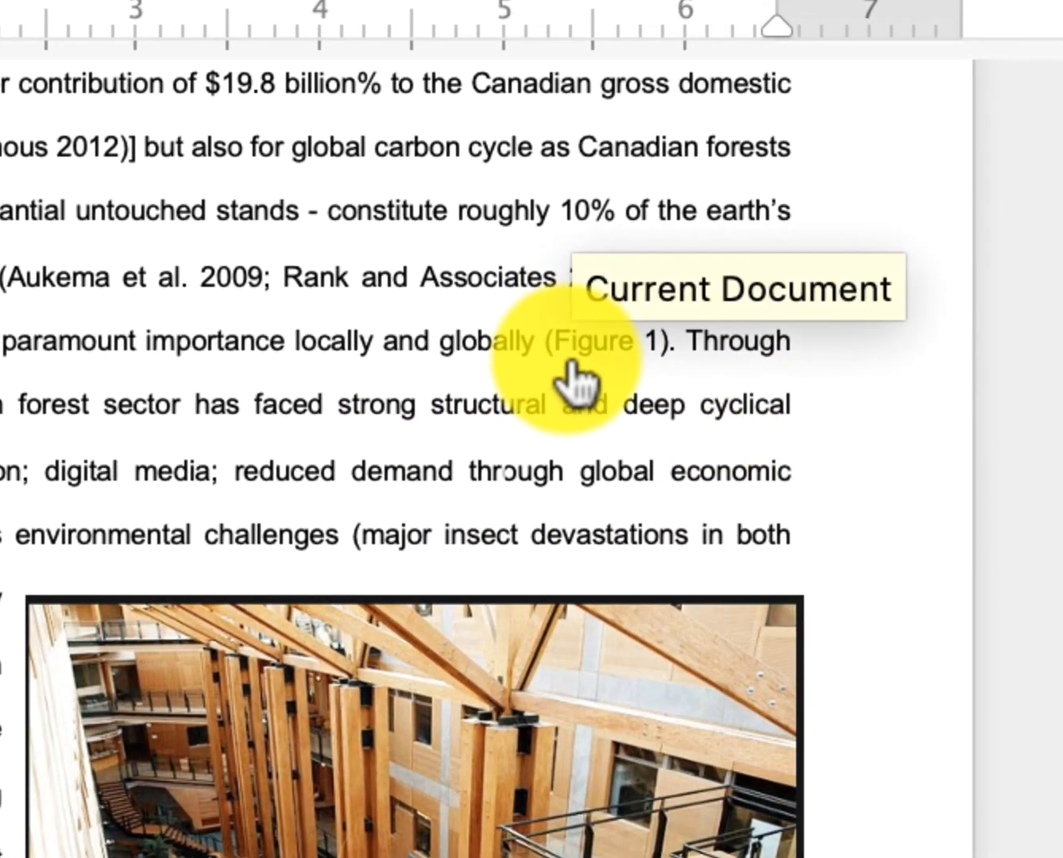
click(615, 361)
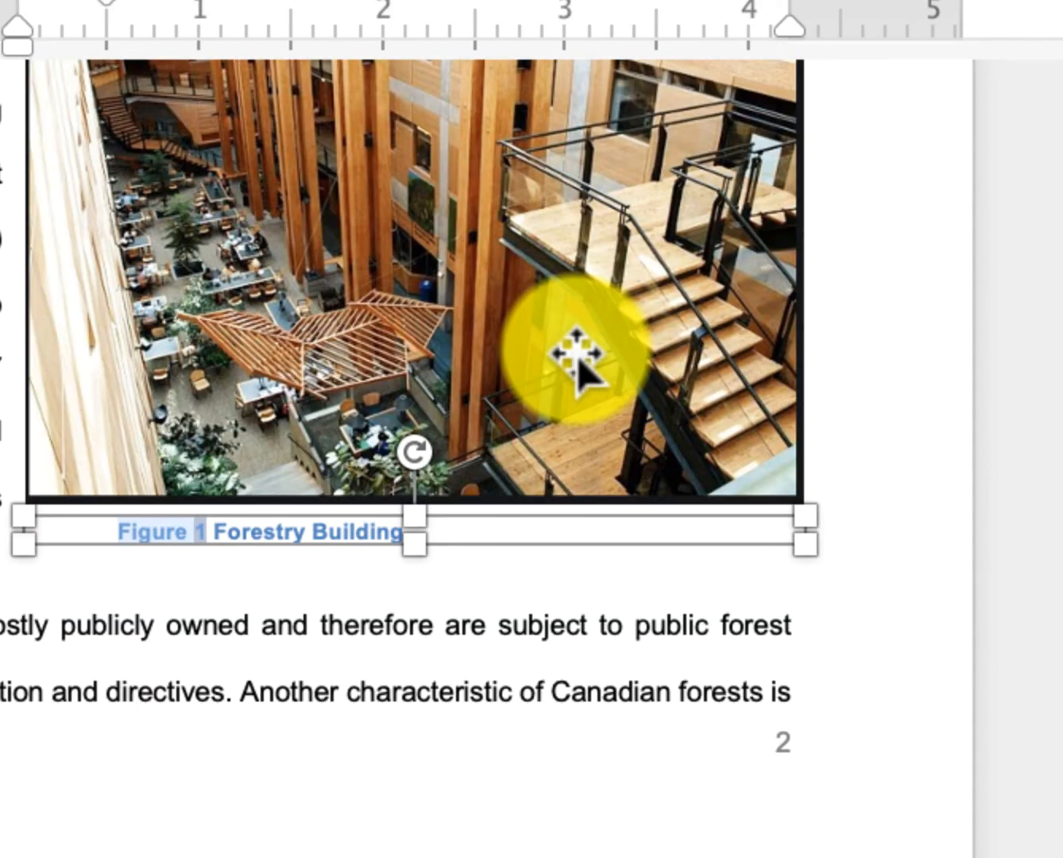
scroll(287, 691, up, 5)
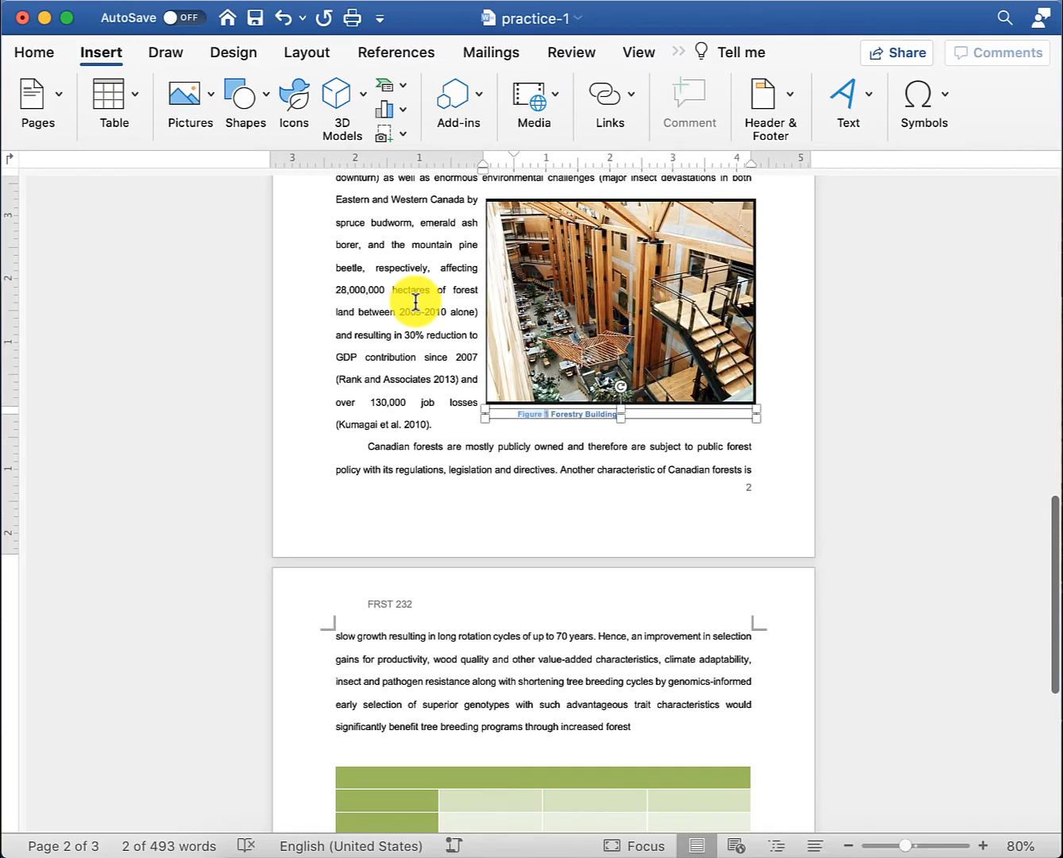
click(414, 303)
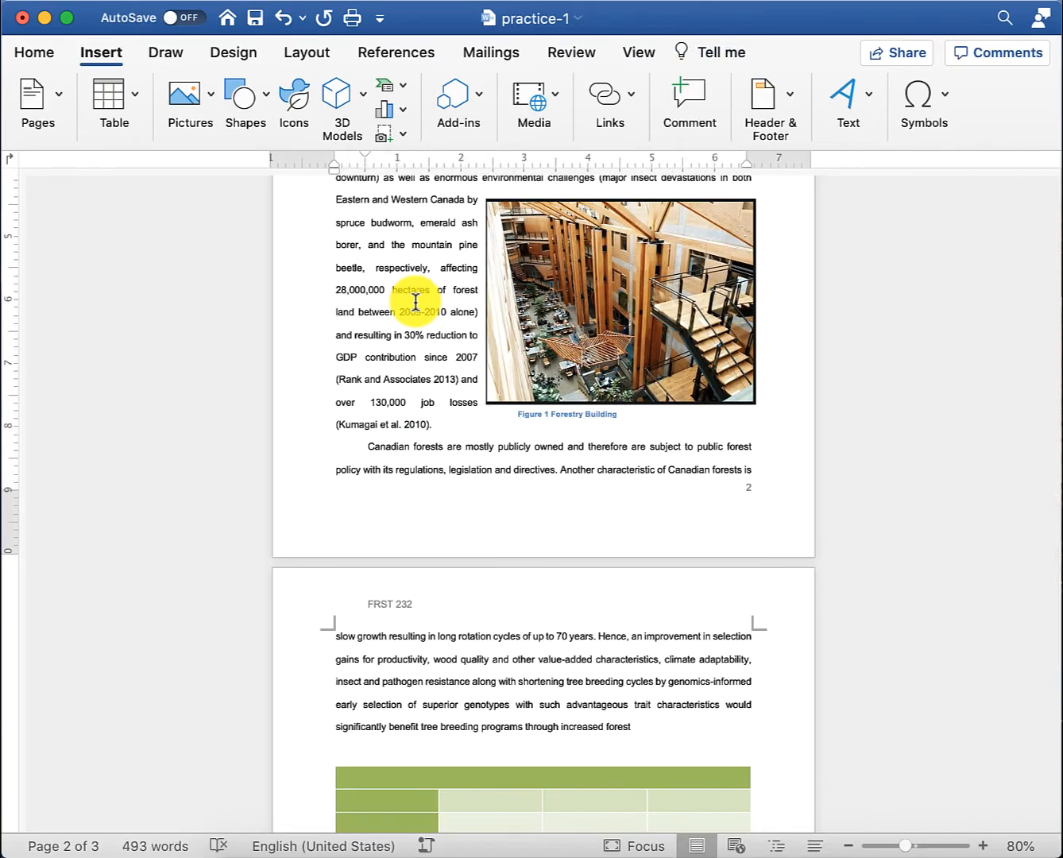
scroll(415, 301, up, 3)
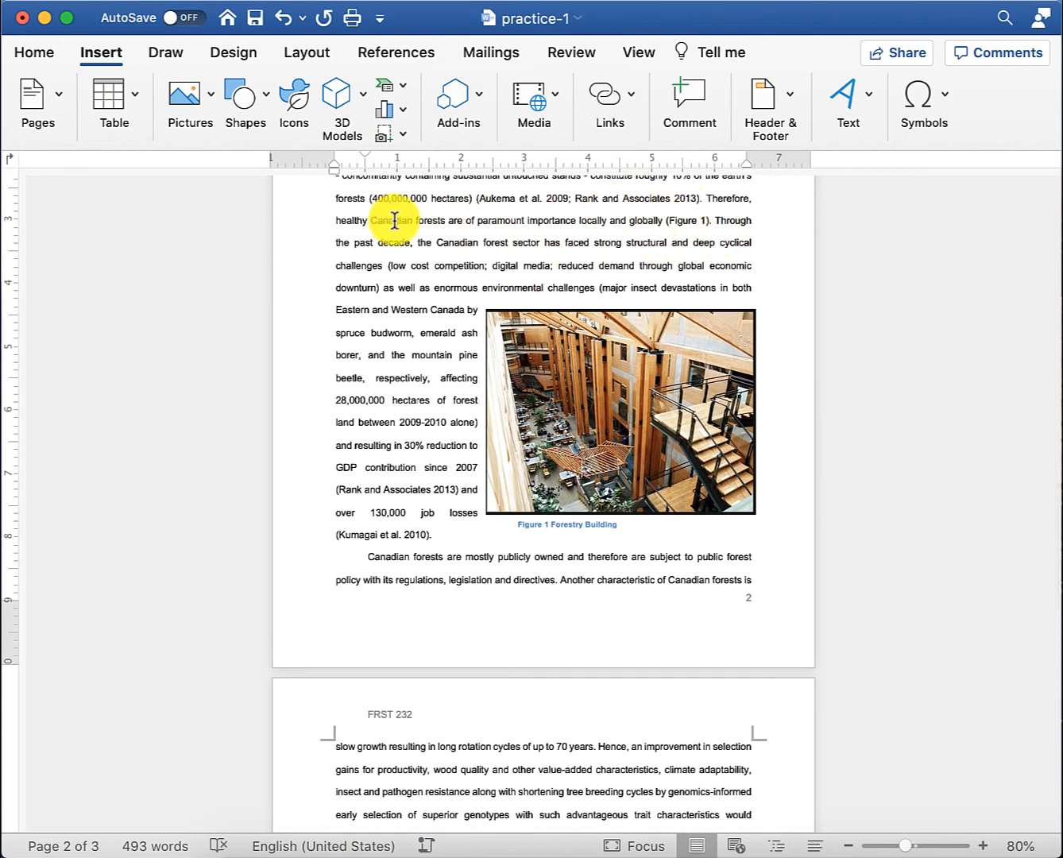
- Switch the ribbon to the References tab for practice-1
click(375, 53)
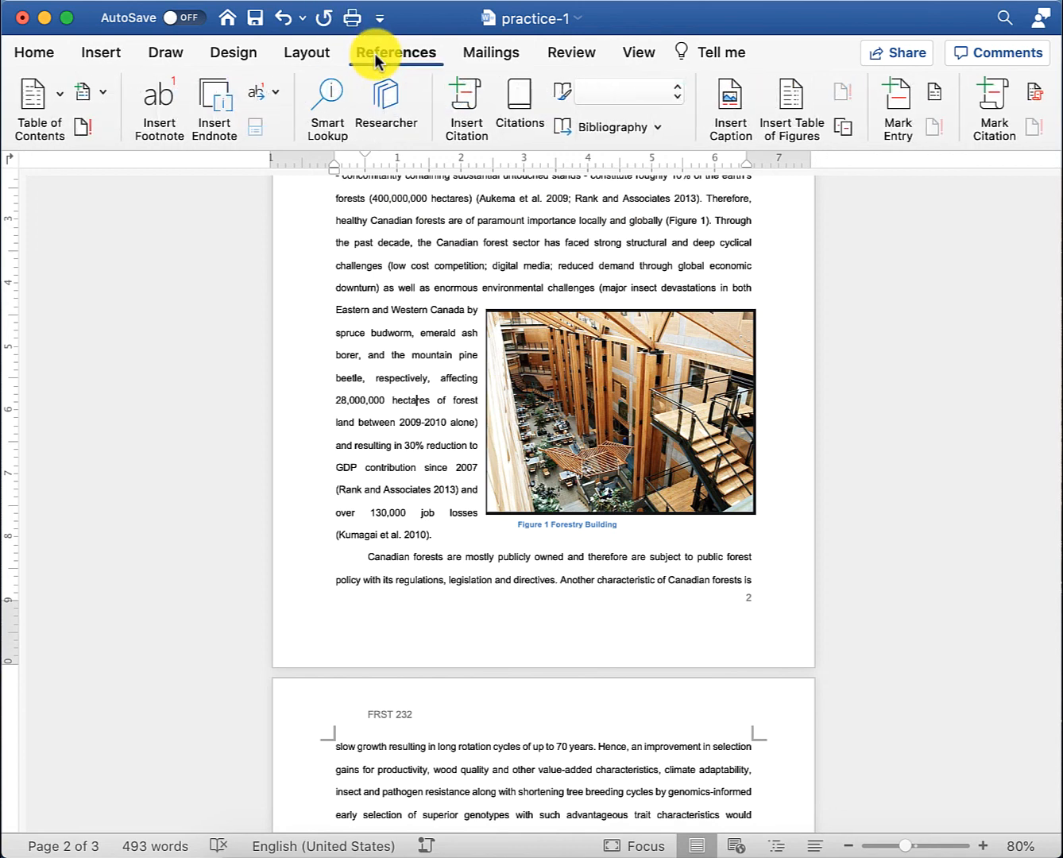